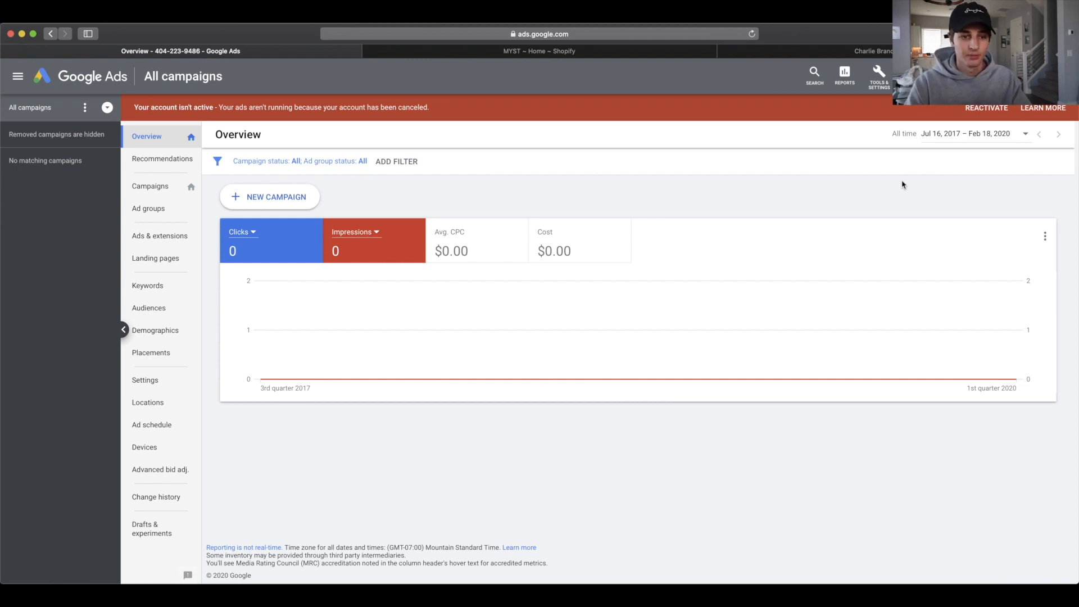
Start a new conversion action for tracking sales and other actions on the website.
{"action": "left_click", "coordinate": [878, 74]}
{"action": "left_click", "coordinate": [759, 81]}
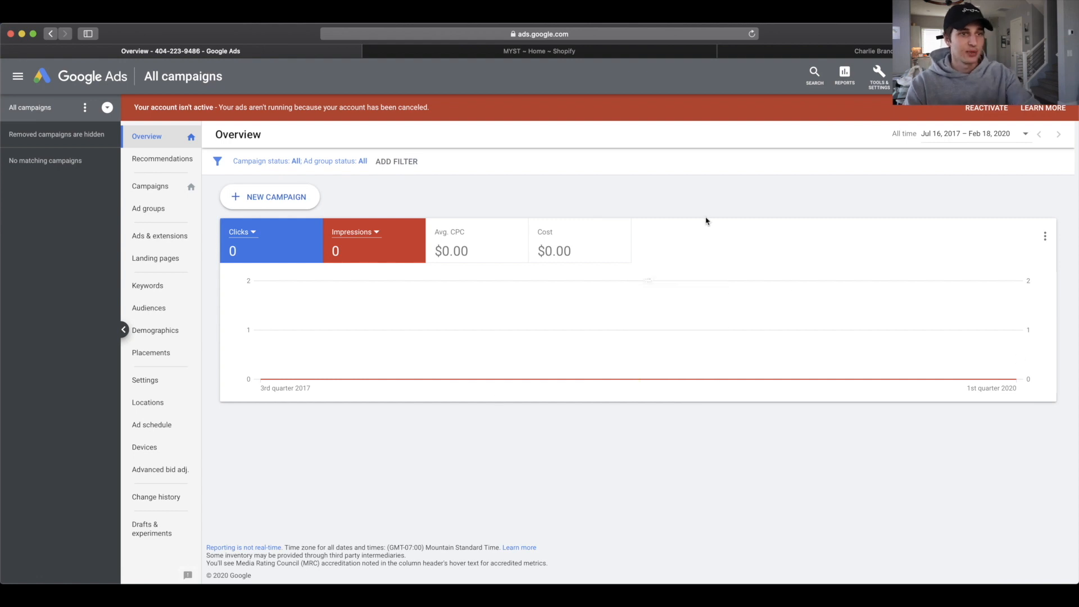
{"action": "left_click", "coordinate": [877, 76]}
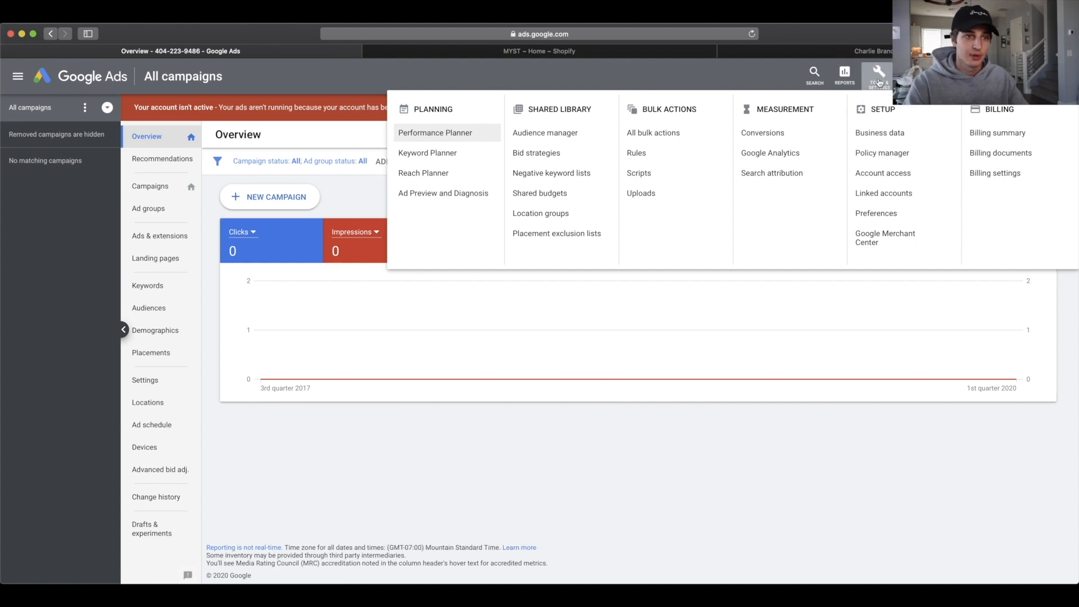
{"action": "left_click", "coordinate": [761, 134]}
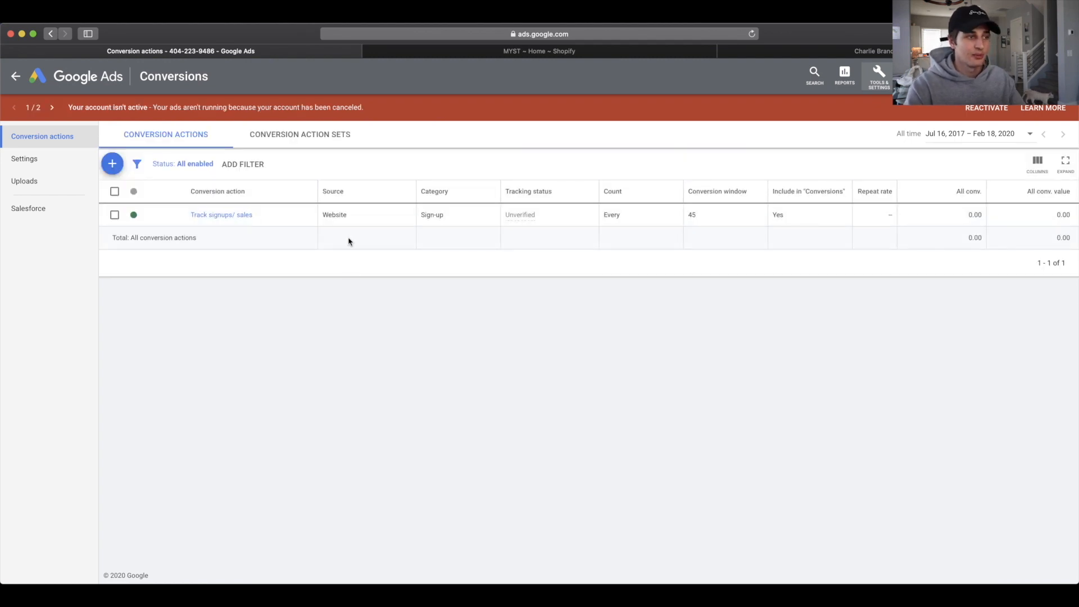
{"action": "left_click", "coordinate": [112, 163]}
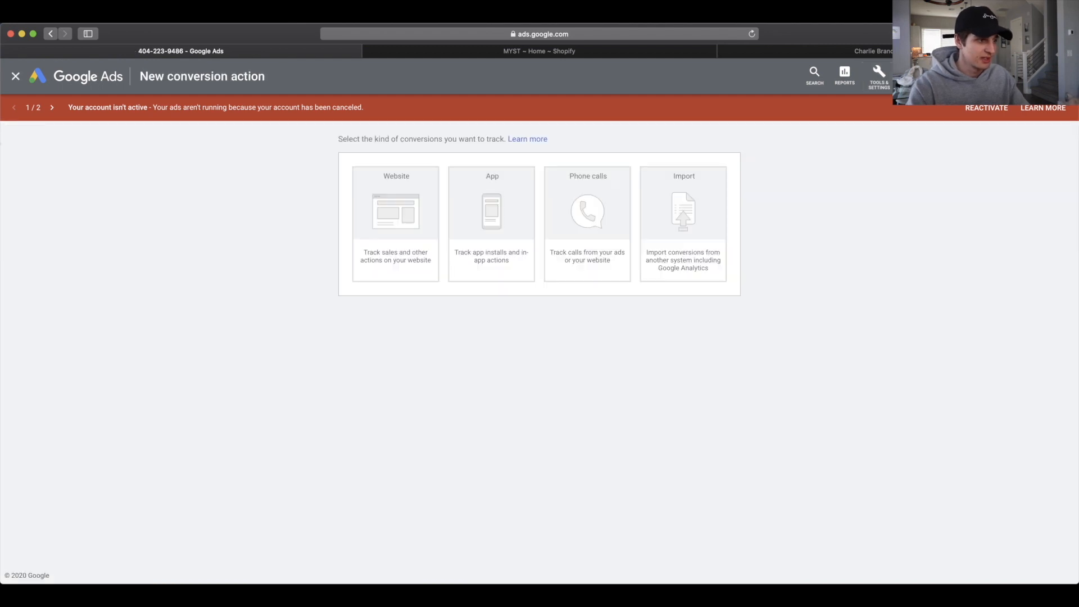
{"action": "left_click", "coordinate": [413, 263]}
Set the conversion category to Purchase and use different values for each conversion.
{"action": "scroll", "coordinate": [460, 216], "scroll_direction": "down", "scroll_amount": 1}
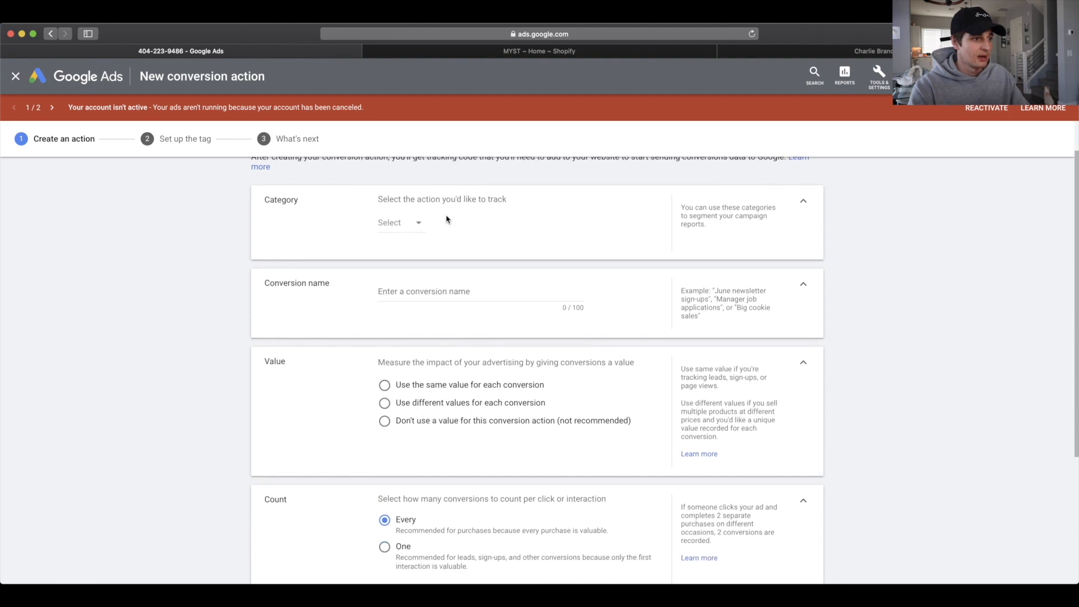
{"action": "left_click", "coordinate": [410, 223]}
{"action": "left_click", "coordinate": [415, 252]}
{"action": "scroll", "coordinate": [482, 231], "scroll_direction": "down", "scroll_amount": 1}
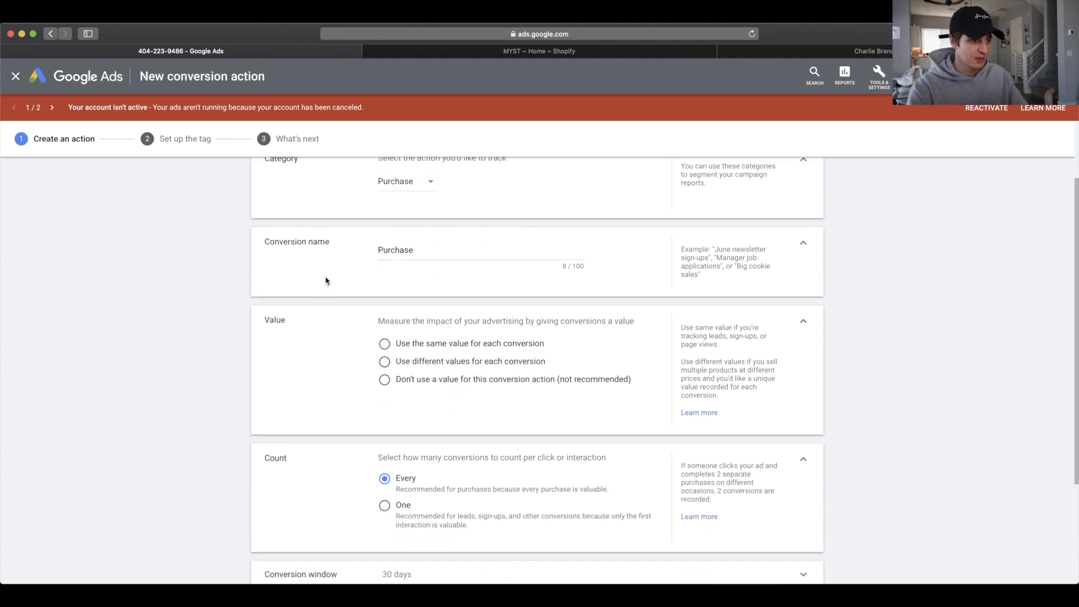
{"action": "scroll", "coordinate": [332, 293], "scroll_direction": "down", "scroll_amount": 1}
{"action": "left_click", "coordinate": [384, 349]}
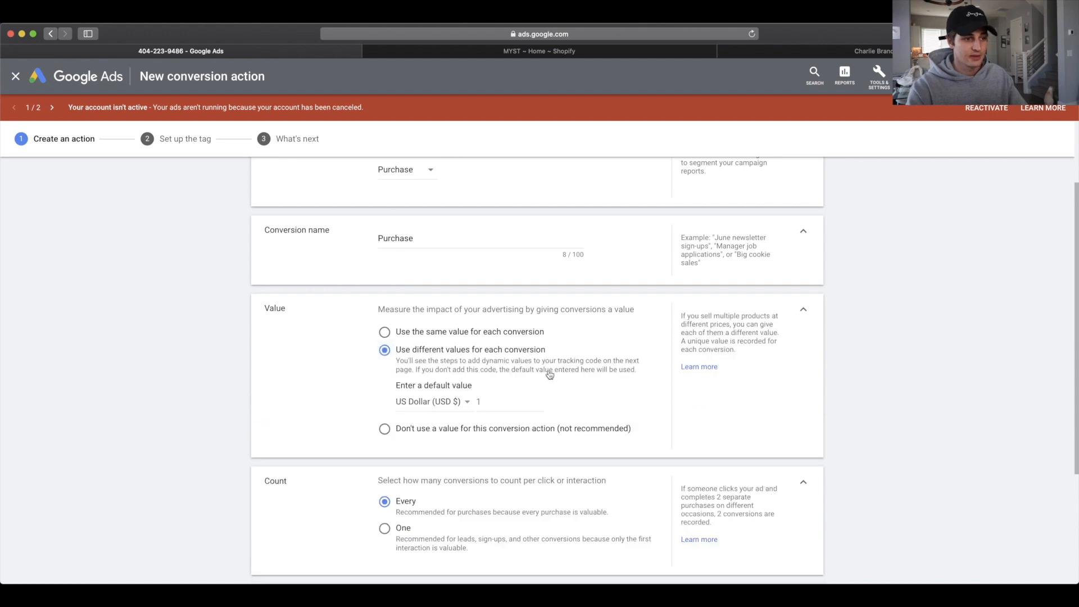
Create the Purchase conversion action, keeping the Every count and the default conversion windows and attribution model.
{"action": "scroll", "coordinate": [597, 323], "scroll_direction": "down", "scroll_amount": 1}
{"action": "scroll", "coordinate": [633, 310], "scroll_direction": "down", "scroll_amount": 4}
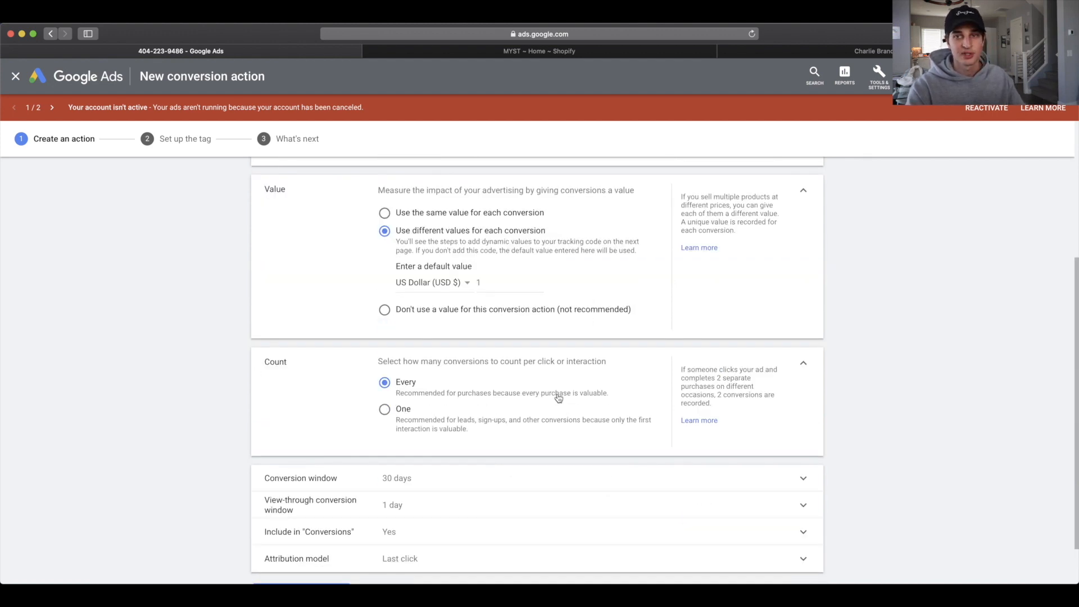
{"action": "scroll", "coordinate": [494, 410], "scroll_direction": "down", "scroll_amount": 2}
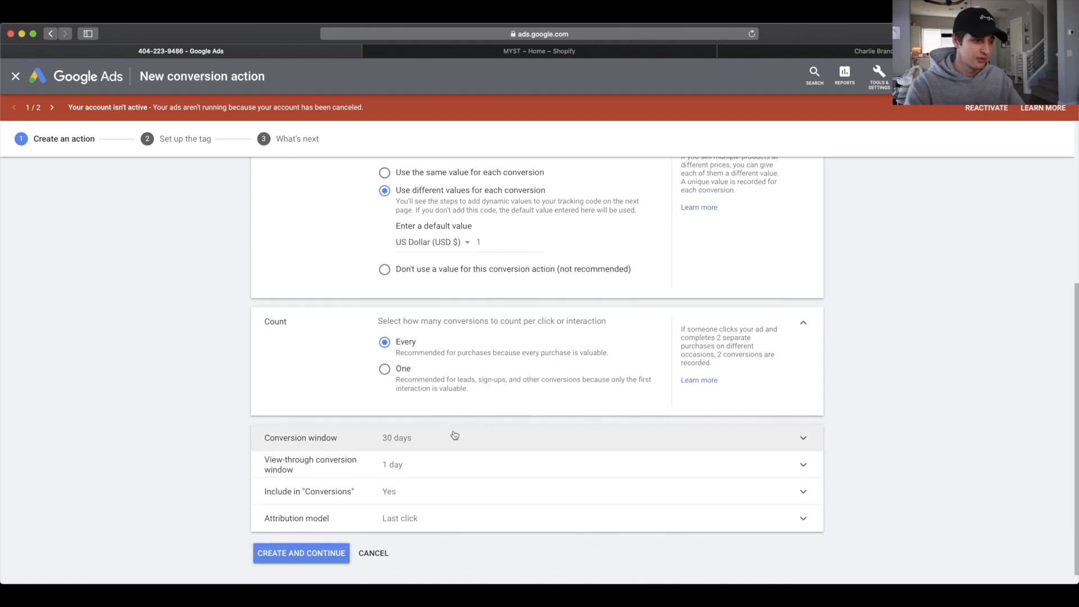
{"action": "scroll", "coordinate": [404, 416], "scroll_direction": "down", "scroll_amount": 1}
{"action": "left_click", "coordinate": [308, 536]}
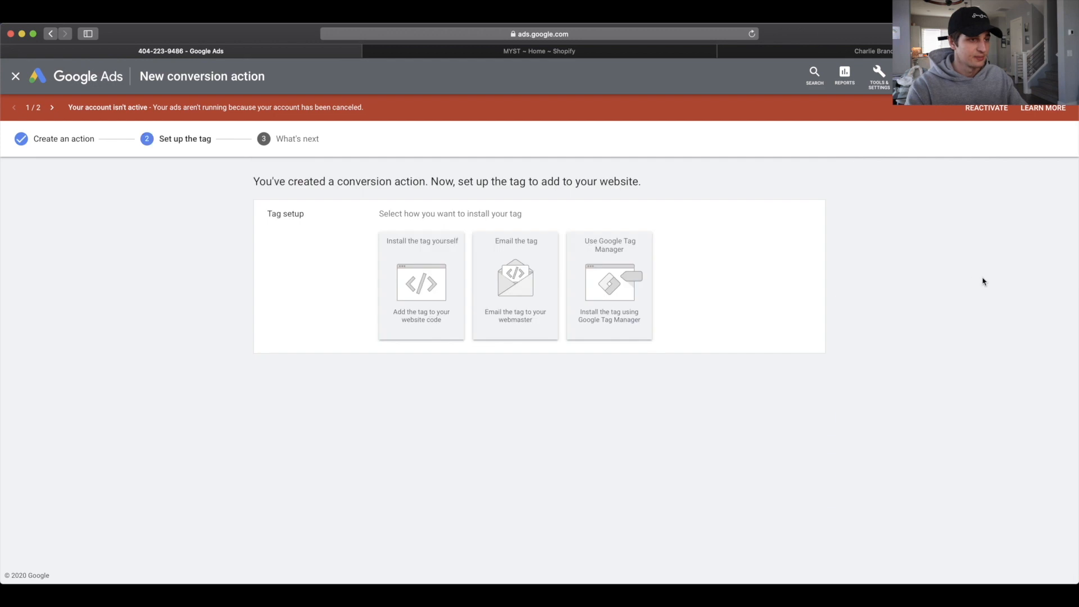
Choose to install the tag yourself and copy the whole global site tag code.
{"action": "left_click", "coordinate": [396, 294]}
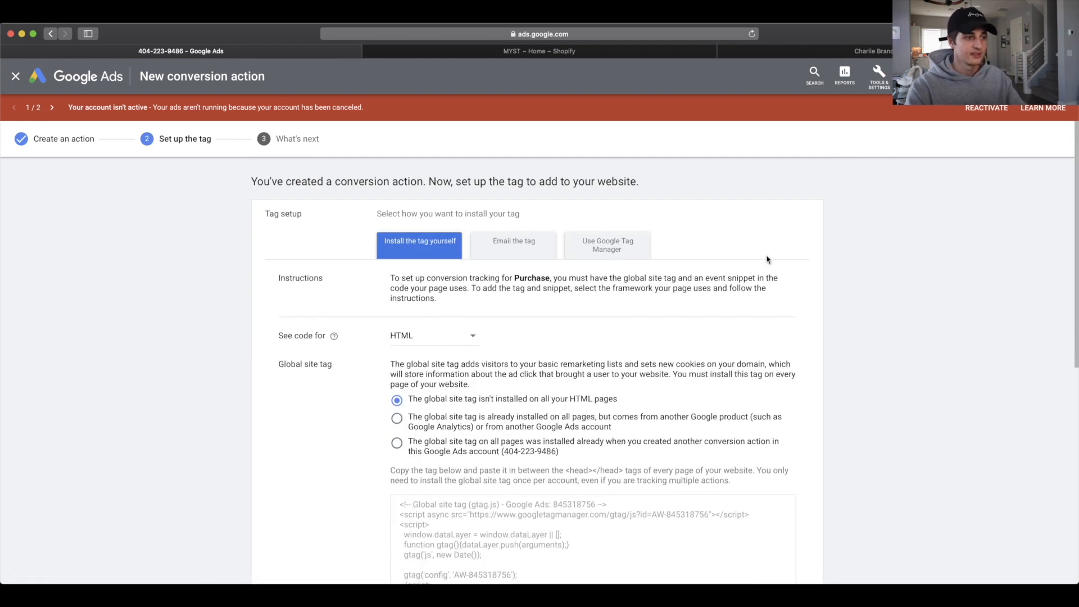
{"action": "scroll", "coordinate": [768, 262], "scroll_direction": "down", "scroll_amount": 3}
{"action": "scroll", "coordinate": [724, 258], "scroll_direction": "down", "scroll_amount": 3}
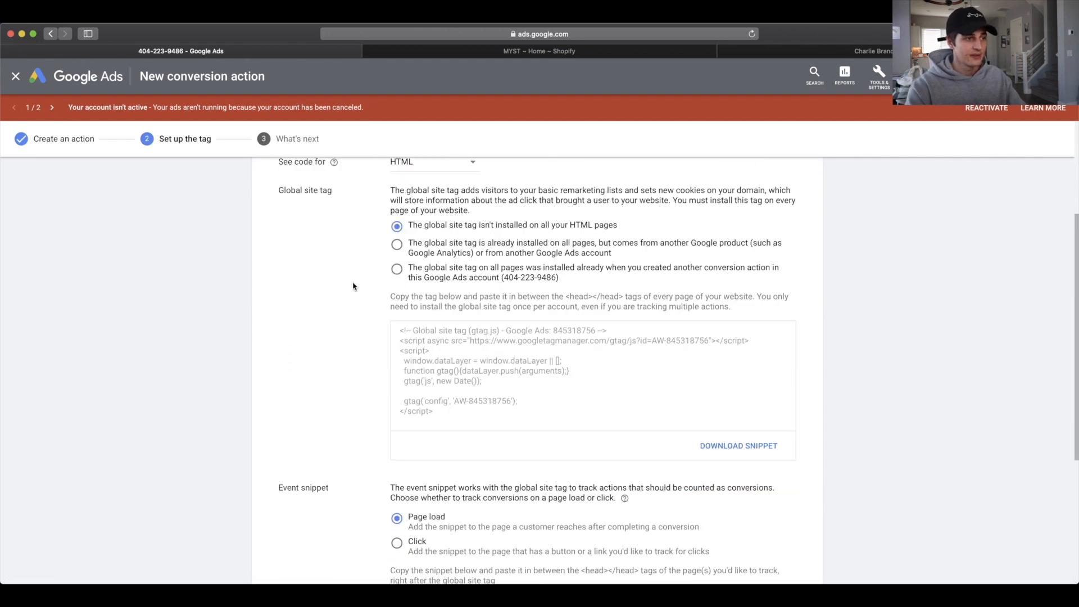
{"action": "scroll", "coordinate": [303, 208], "scroll_direction": "up", "scroll_amount": 1}
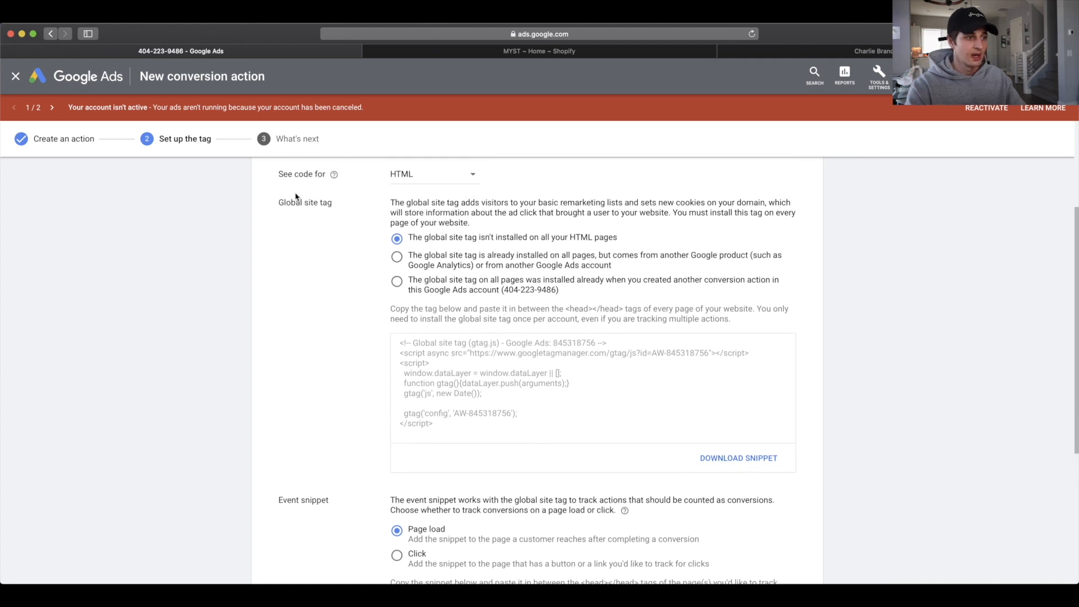
{"action": "scroll", "coordinate": [360, 393], "scroll_direction": "down", "scroll_amount": 2}
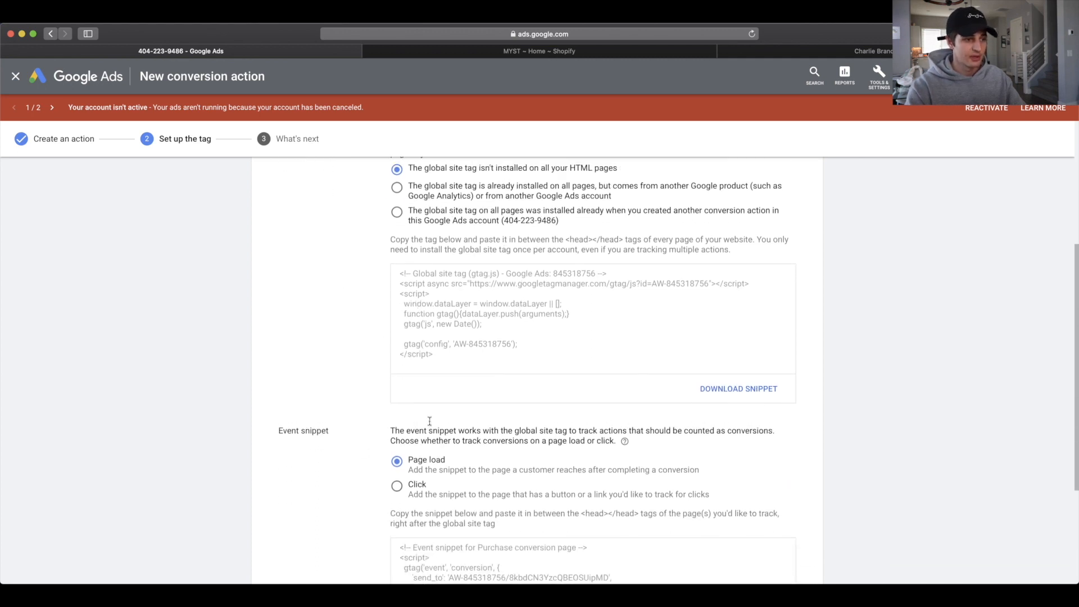
{"action": "scroll", "coordinate": [438, 430], "scroll_direction": "up", "scroll_amount": 3}
{"action": "left_click", "coordinate": [424, 431]}
{"action": "key", "text": "super+c"}
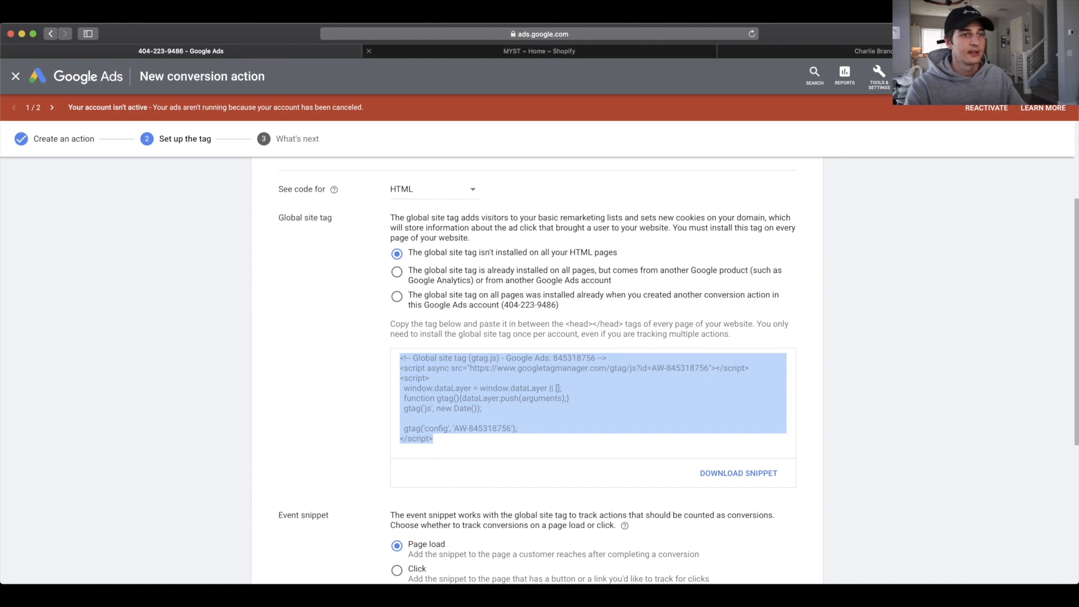
Switch to the Shopify admin and open the store's checkout settings.
{"action": "left_click", "coordinate": [568, 51]}
{"action": "left_click", "coordinate": [724, 52]}
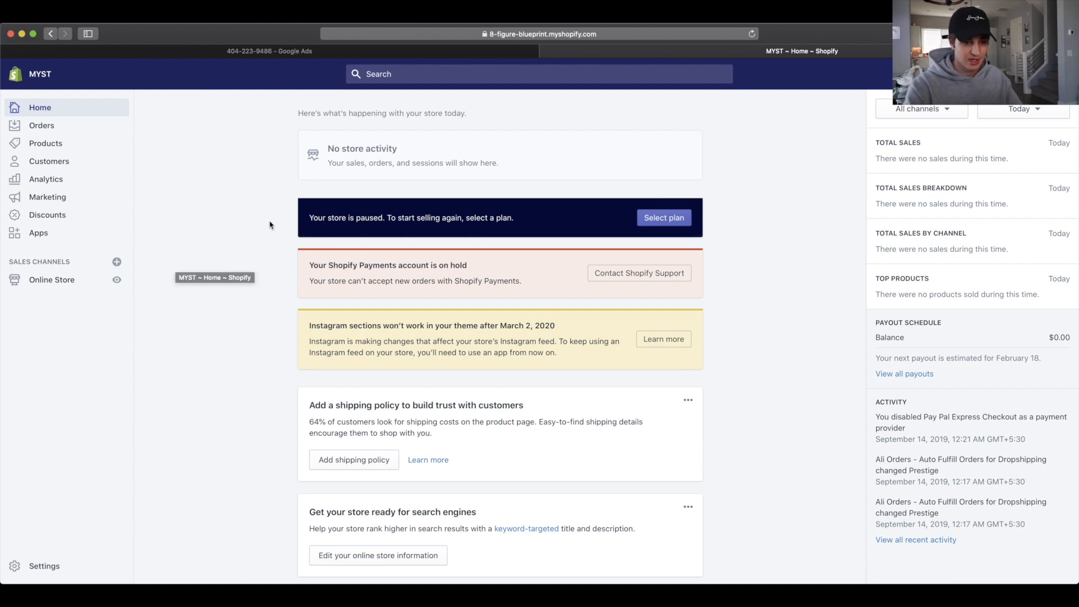
{"action": "left_click", "coordinate": [45, 565]}
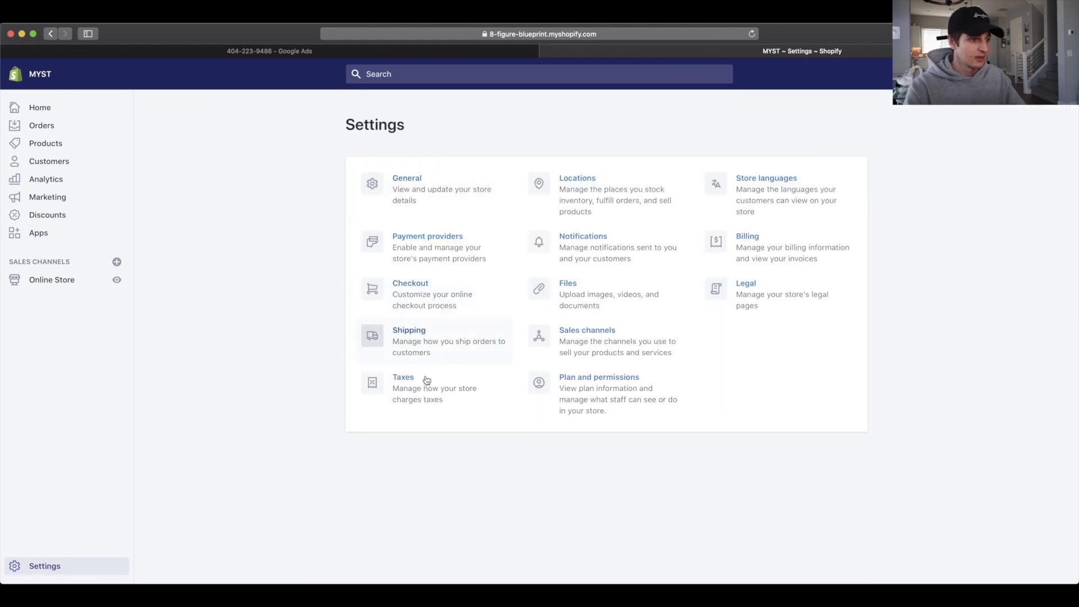
{"action": "left_click", "coordinate": [436, 302]}
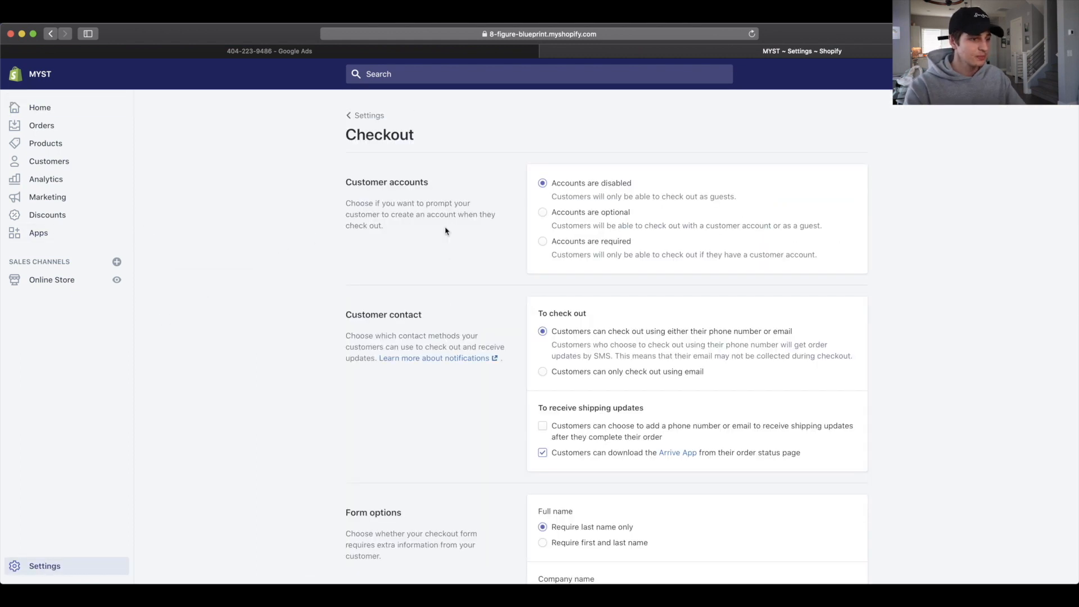
Paste the global site tag into the additional scripts of the order status page and add blank lines after it.
{"action": "scroll", "coordinate": [446, 231], "scroll_direction": "down", "scroll_amount": 15}
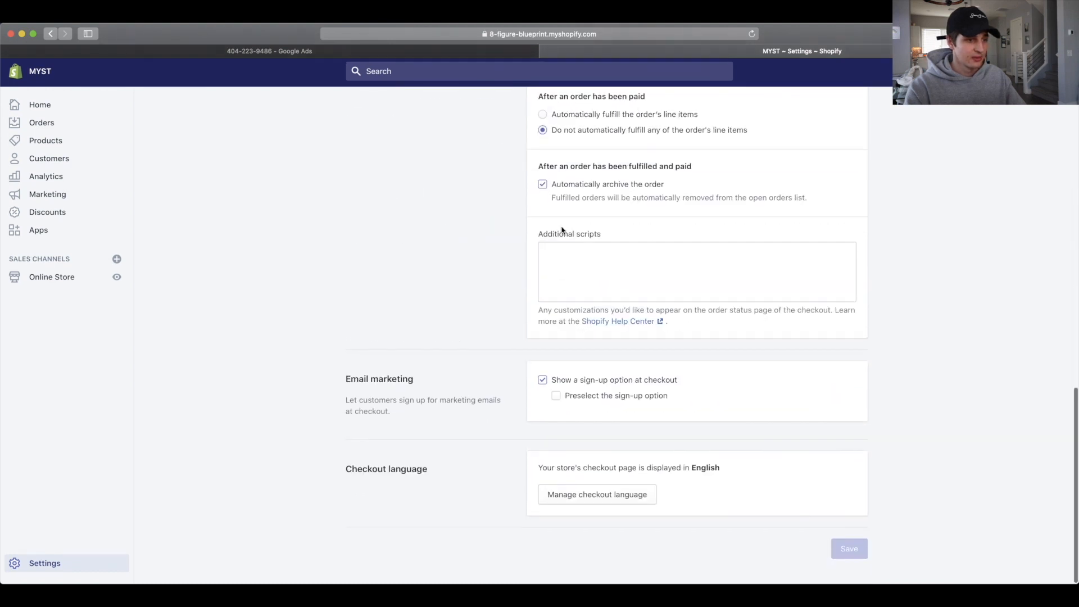
{"action": "left_click", "coordinate": [616, 275]}
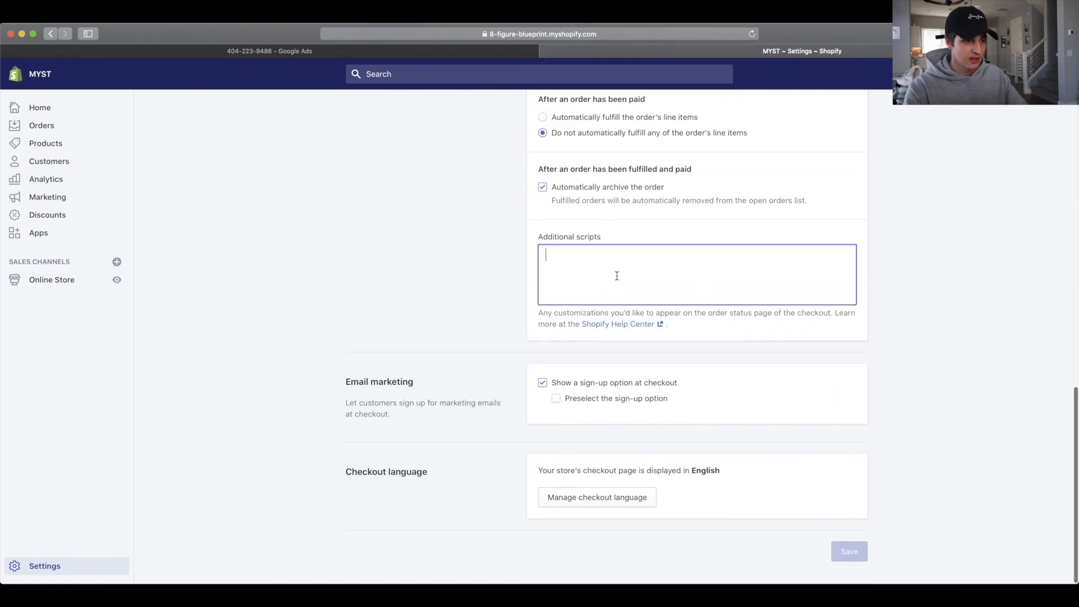
{"action": "key", "text": "super+v"}
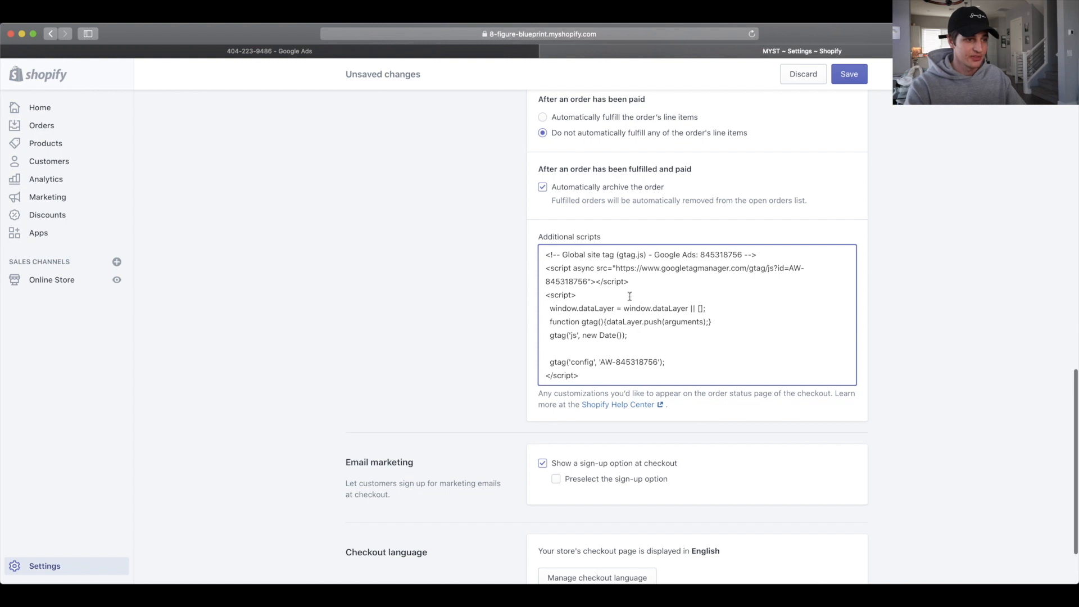
{"action": "key", "text": "Return"}
{"action": "key", "text": "Return"}
{"action": "key", "text": "Return"}
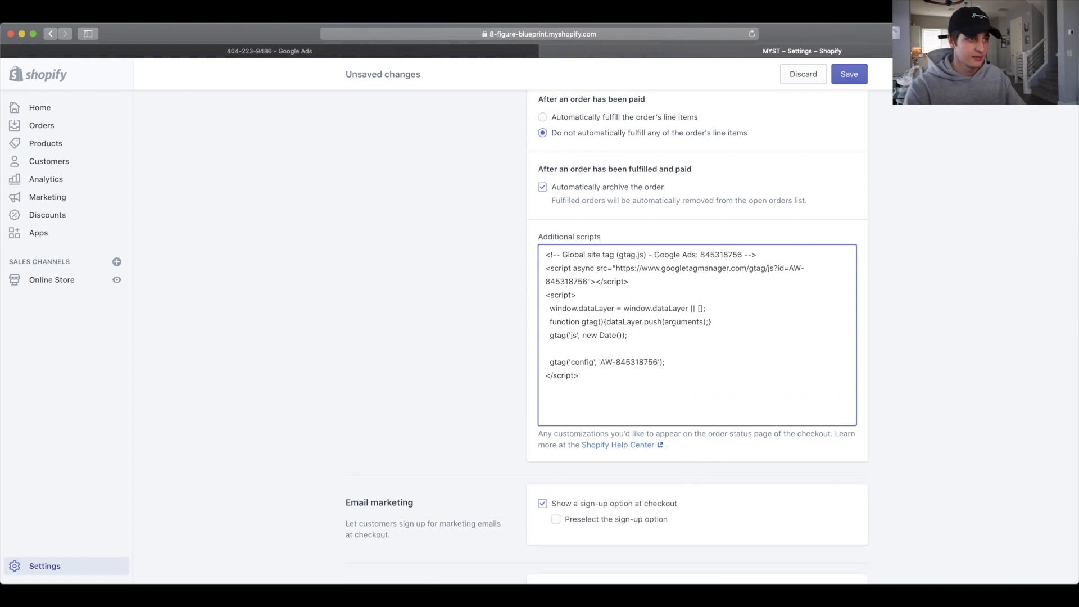
Return to Google Ads and copy the whole event snippet for the Purchase conversion page.
{"action": "left_click", "coordinate": [467, 54]}
{"action": "scroll", "coordinate": [565, 248], "scroll_direction": "down", "scroll_amount": 5}
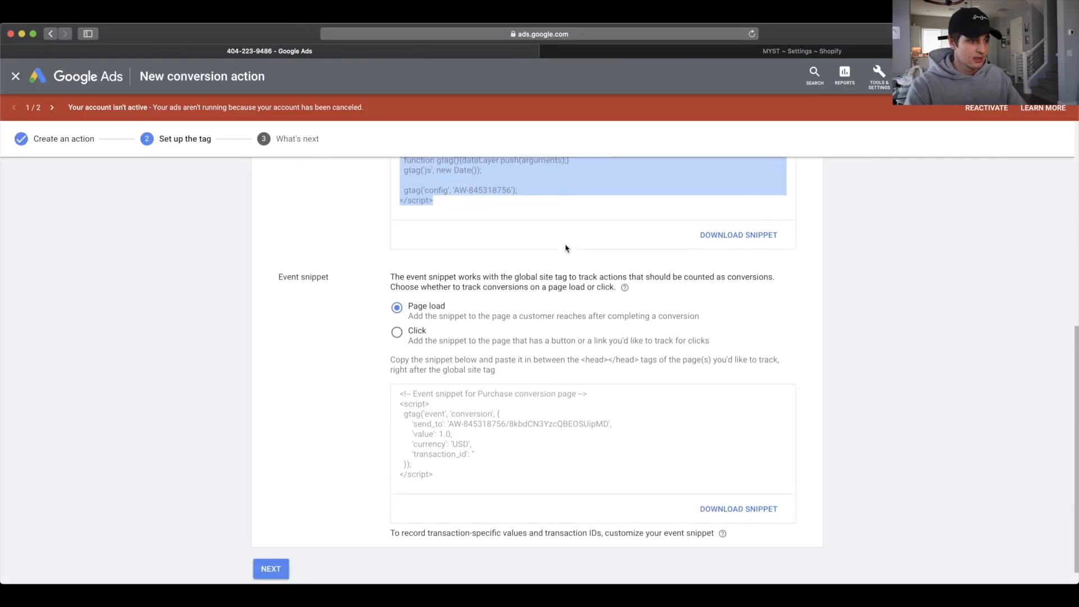
{"action": "left_click", "coordinate": [446, 458]}
{"action": "left_click", "coordinate": [444, 449]}
{"action": "key", "text": "super+c"}
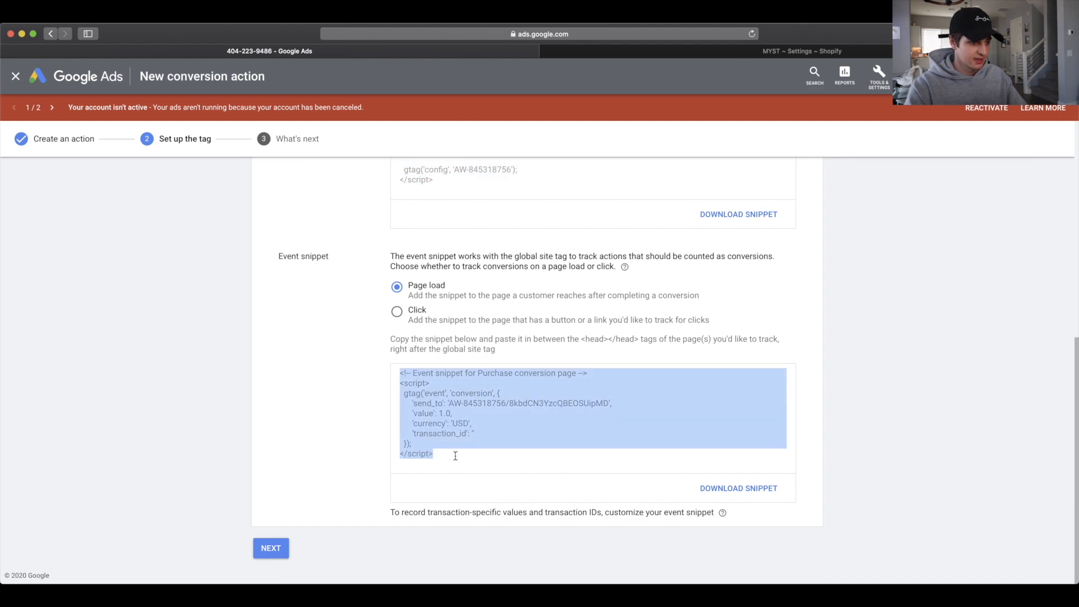
Switch to Shopify, paste the event snippet below the global site tag with one blank line between them, and save the checkout settings.
{"action": "left_click", "coordinate": [731, 52]}
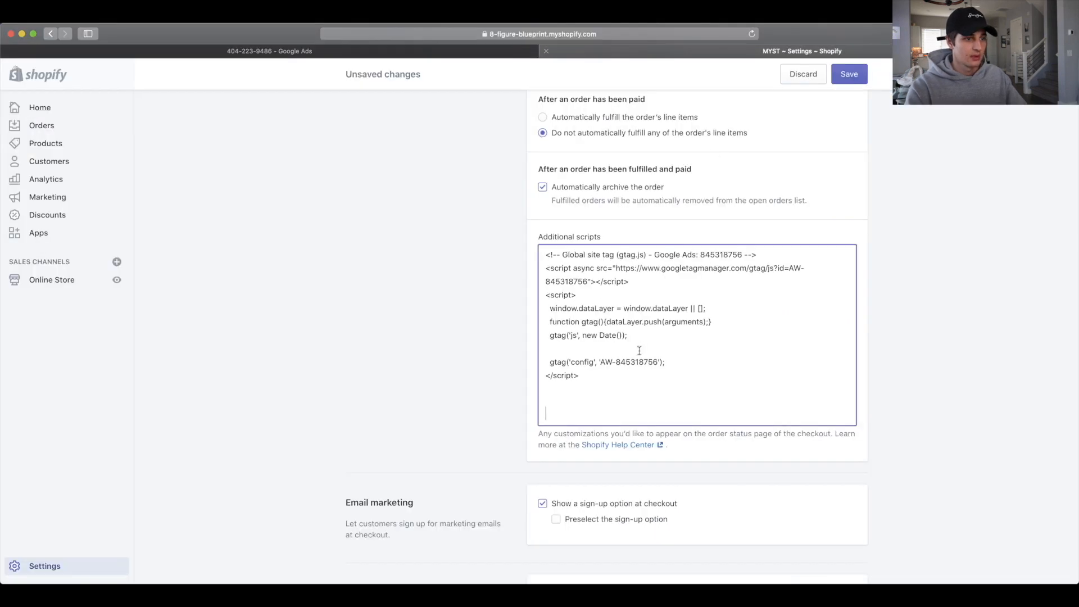
{"action": "key", "text": "super+v"}
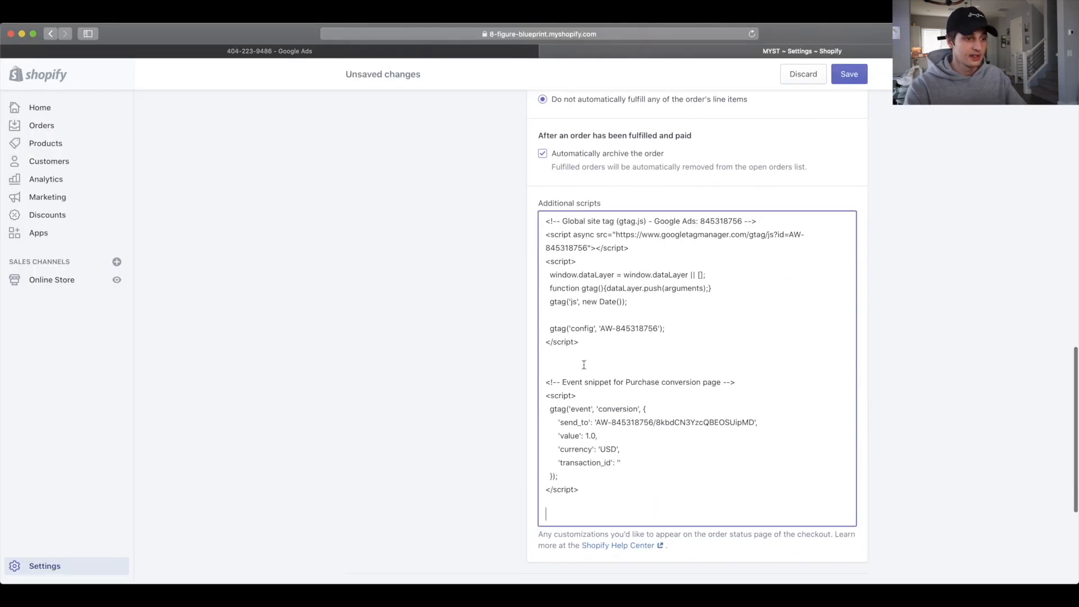
{"action": "key", "text": "BackSpace"}
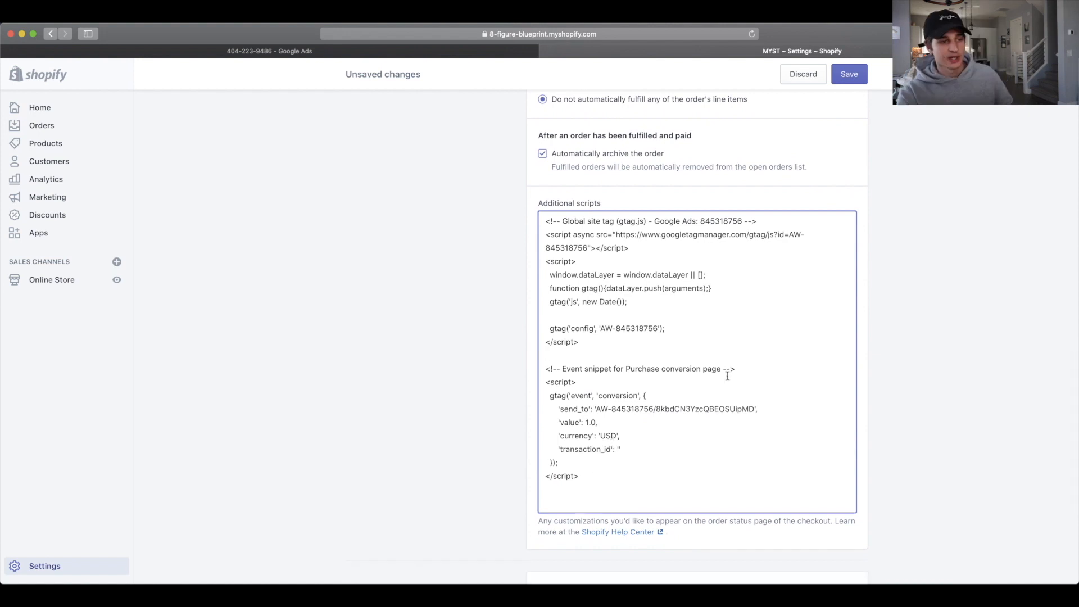
{"action": "scroll", "coordinate": [727, 376], "scroll_direction": "down", "scroll_amount": 1}
{"action": "left_click", "coordinate": [849, 74]}
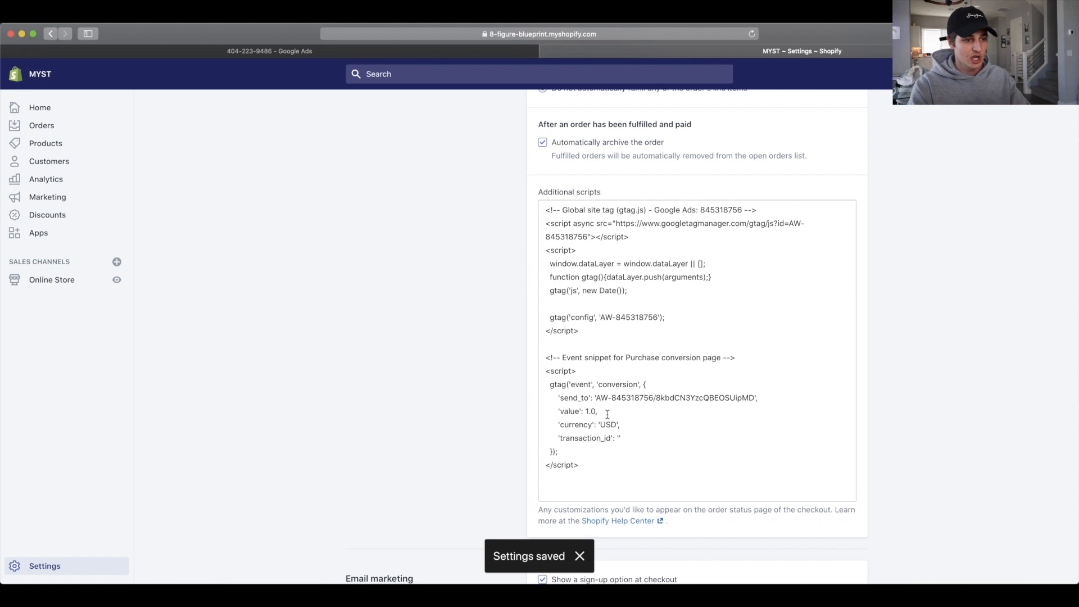
Replace the event snippet's value line with 'value': {{ checkout.total_price | money_without_currency }}, in the additional scripts.
{"action": "left_click_drag", "start_coordinate": [556, 412], "coordinate": [622, 440]}
{"action": "left_click", "coordinate": [639, 440]}
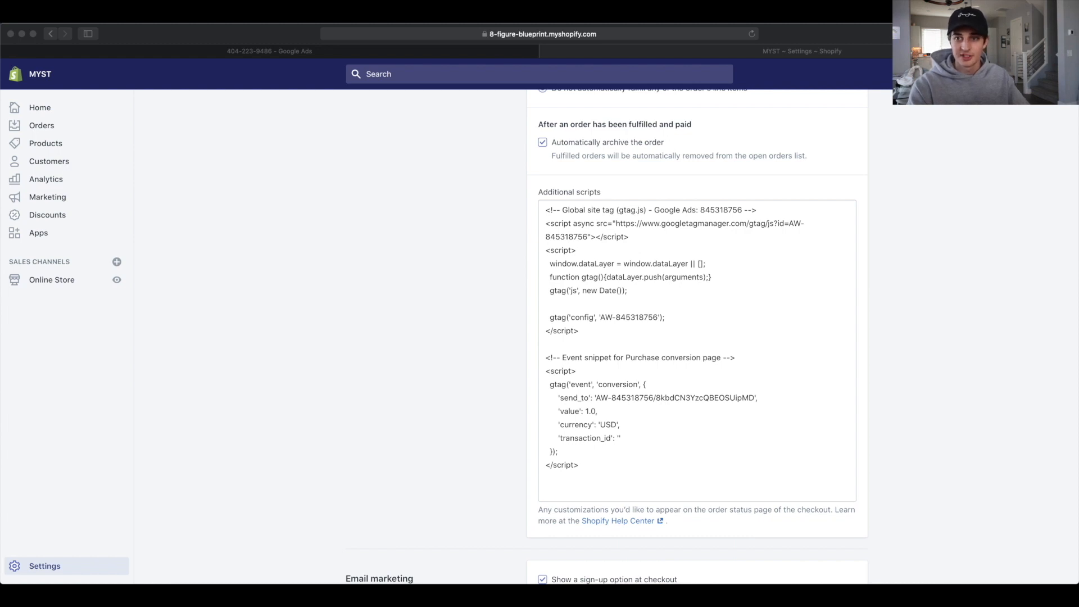
{"action": "left_click", "coordinate": [605, 418]}
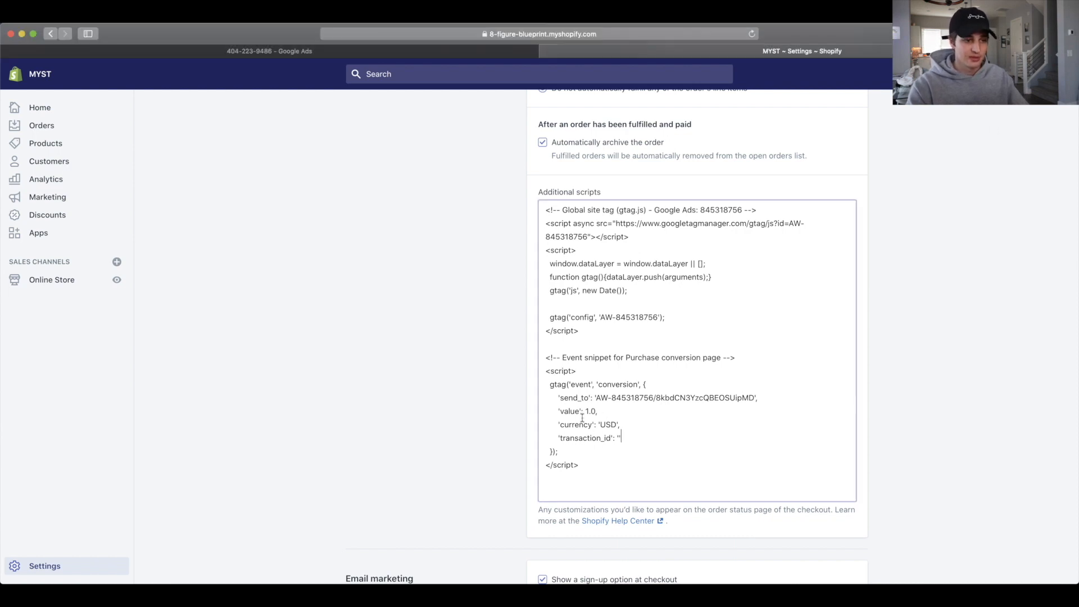
{"action": "left_click_drag", "start_coordinate": [599, 411], "coordinate": [558, 411]}
{"action": "type", "text": "'value': {{ checkout.total_price | money_without_currency }},"}
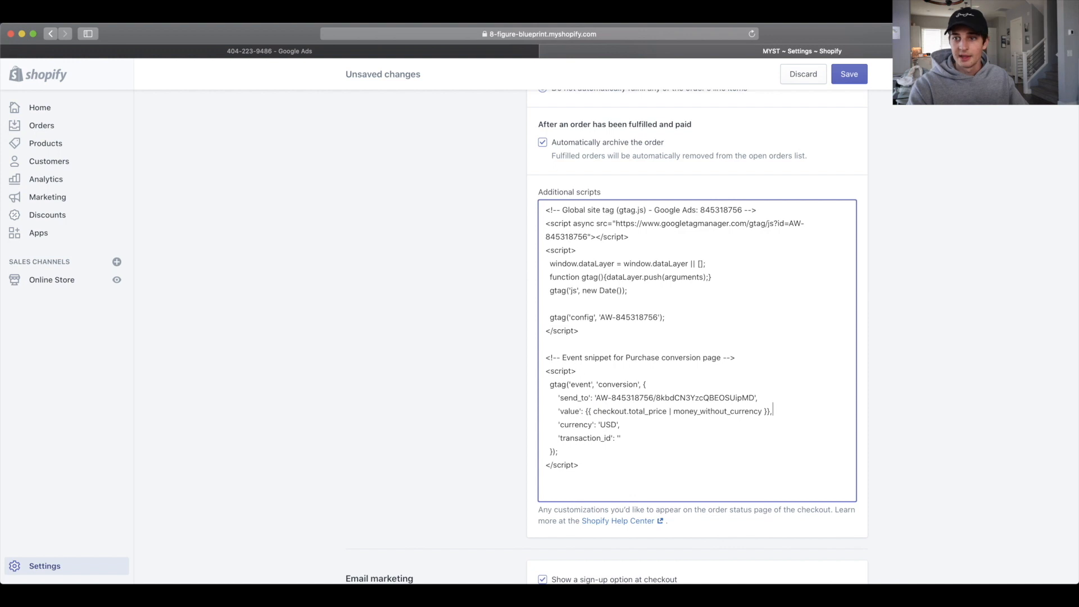
Replace the event snippet's transaction_id line with 'transaction_id': '{{ order.order_number }}' and save the checkout settings.
{"action": "key", "text": "super+Tab"}
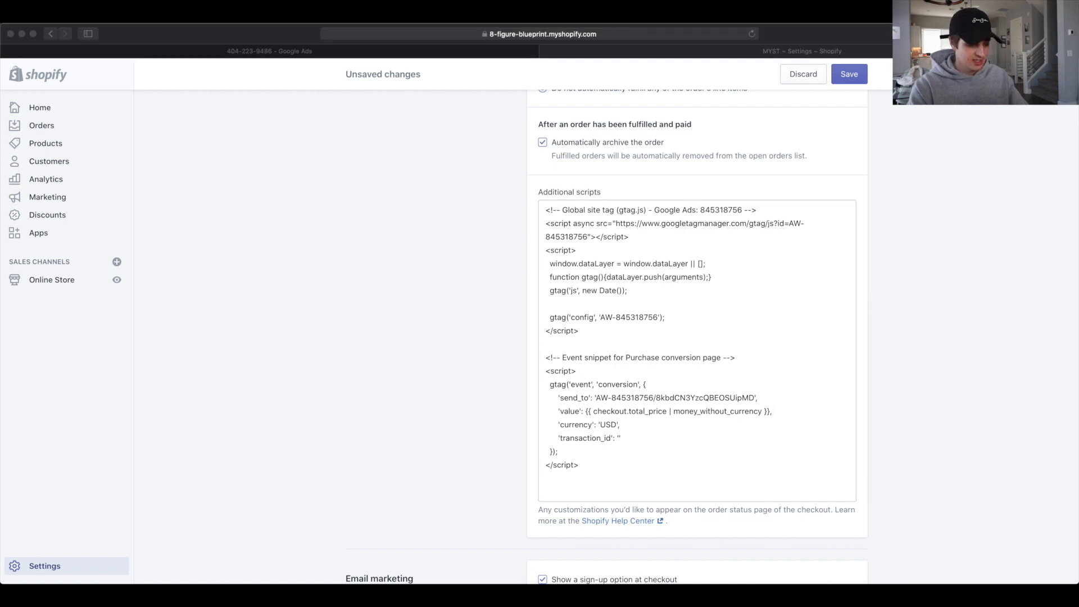
{"action": "left_click", "coordinate": [622, 437]}
{"action": "left_click_drag", "start_coordinate": [621, 437], "coordinate": [560, 439]}
{"action": "type", "text": "'transaction_id': '{{ order.order_number }}'"}
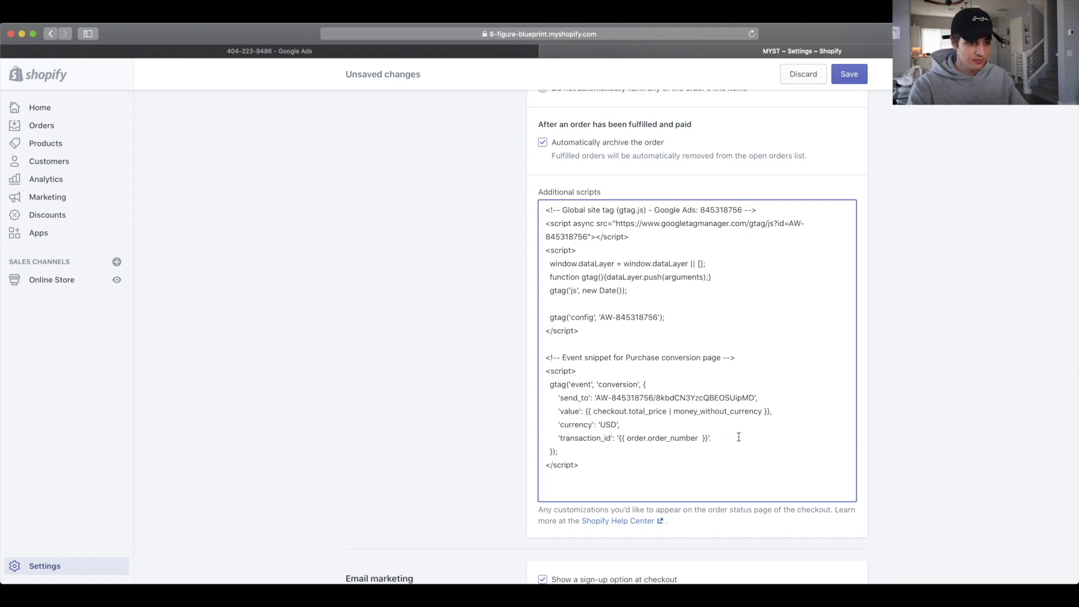
{"action": "scroll", "coordinate": [739, 437], "scroll_direction": "up", "scroll_amount": 1}
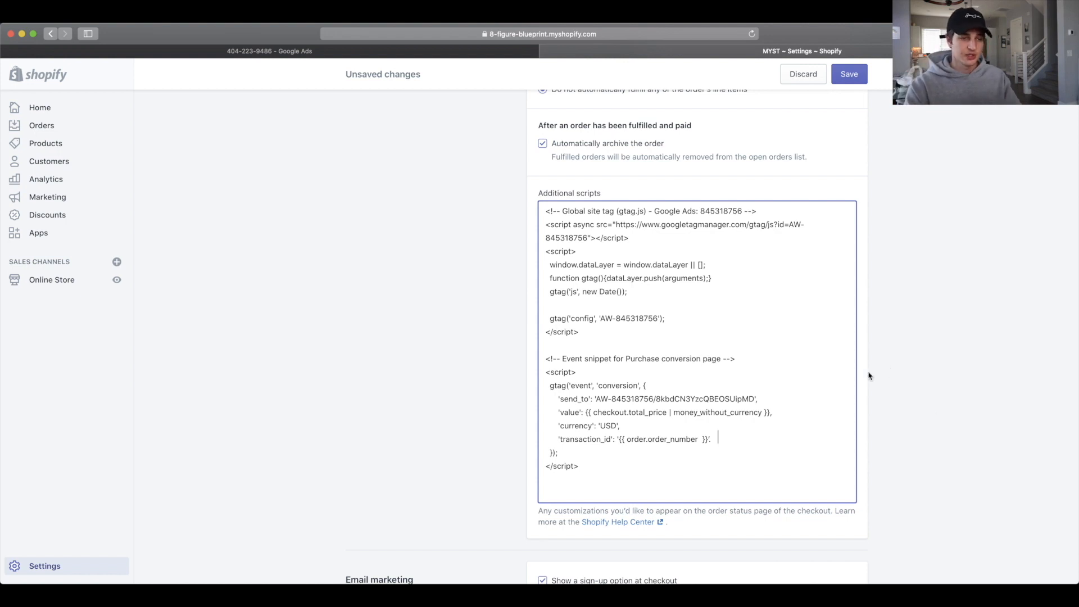
{"action": "left_click", "coordinate": [849, 75]}
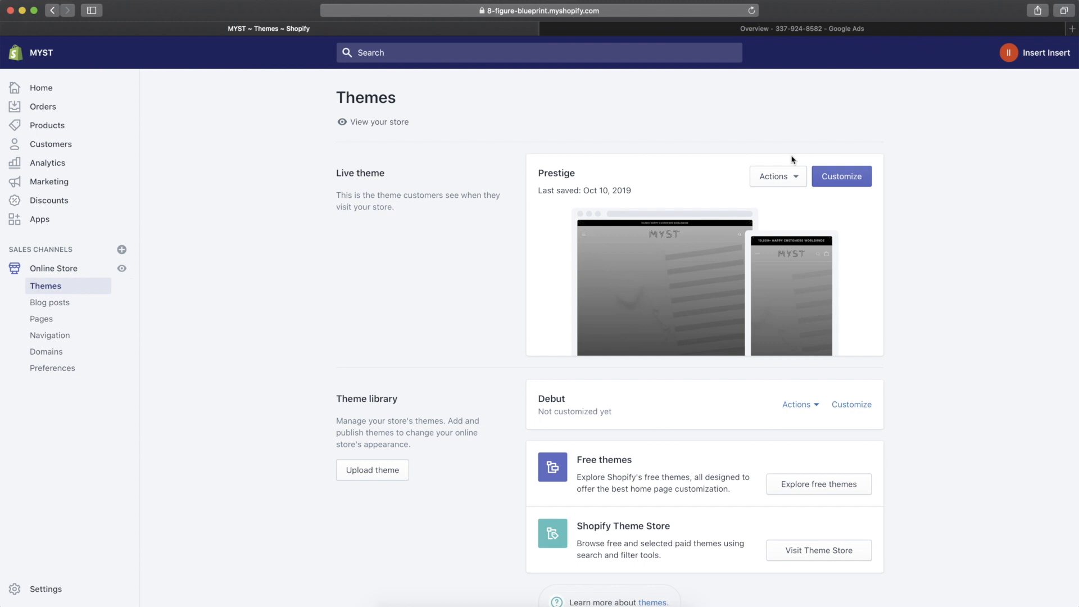
Open the code of the live Prestige theme, close the open file and reopen the theme.liquid layout for editing.
{"action": "left_click", "coordinate": [789, 183]}
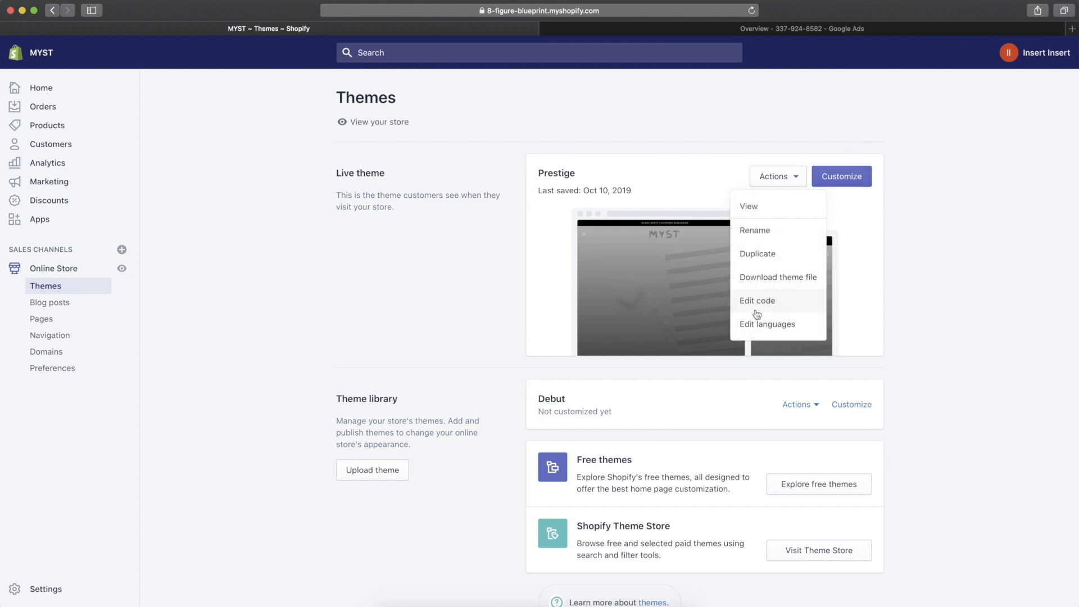
{"action": "left_click", "coordinate": [816, 298]}
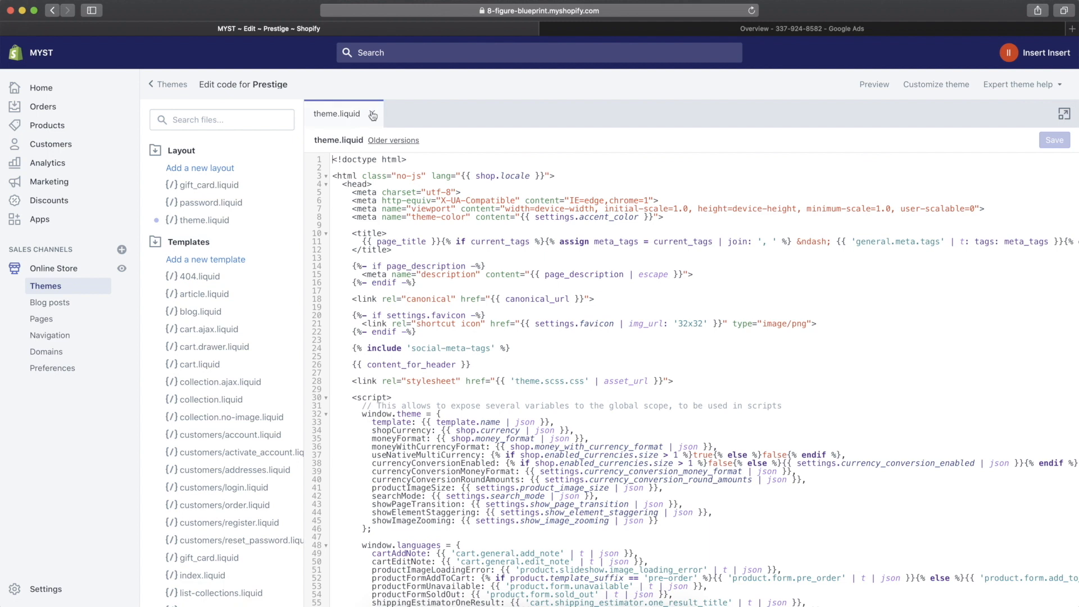
{"action": "left_click", "coordinate": [372, 116]}
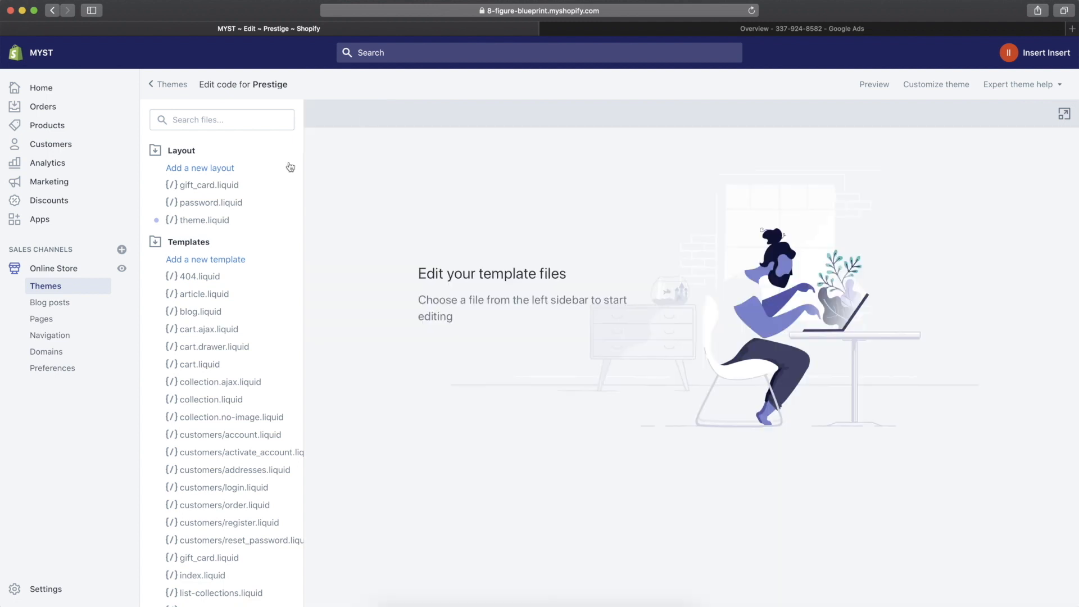
{"action": "left_click", "coordinate": [216, 222]}
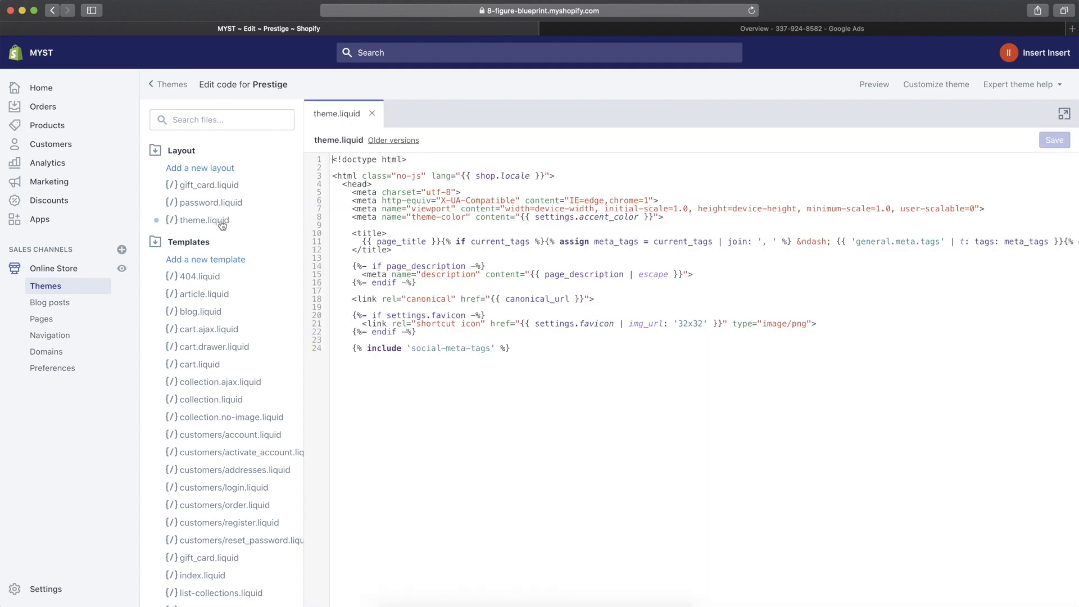
Paste the global site tag and Purchase event snippet into the head section of theme.liquid, below the theme-color meta line, and save the file.
{"action": "left_click_drag", "start_coordinate": [342, 184], "coordinate": [377, 184]}
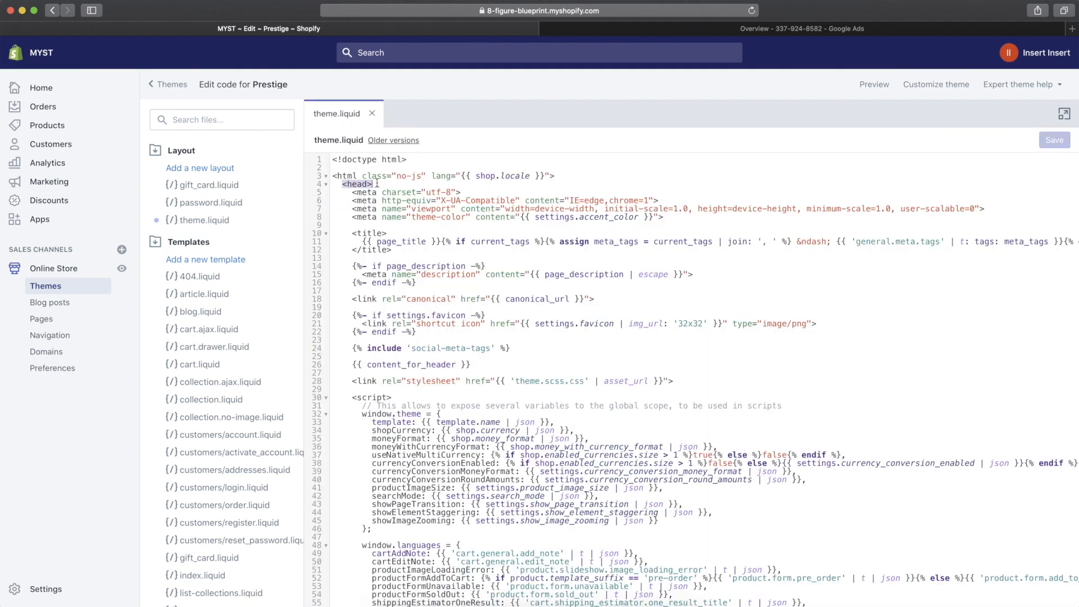
{"action": "left_click", "coordinate": [672, 217]}
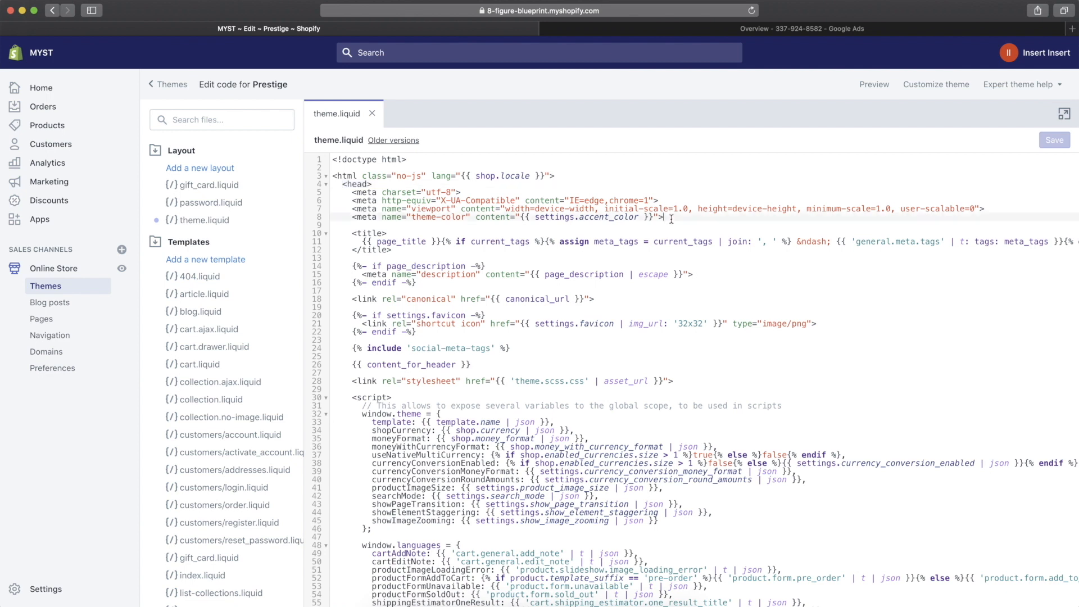
{"action": "key", "text": "Return"}
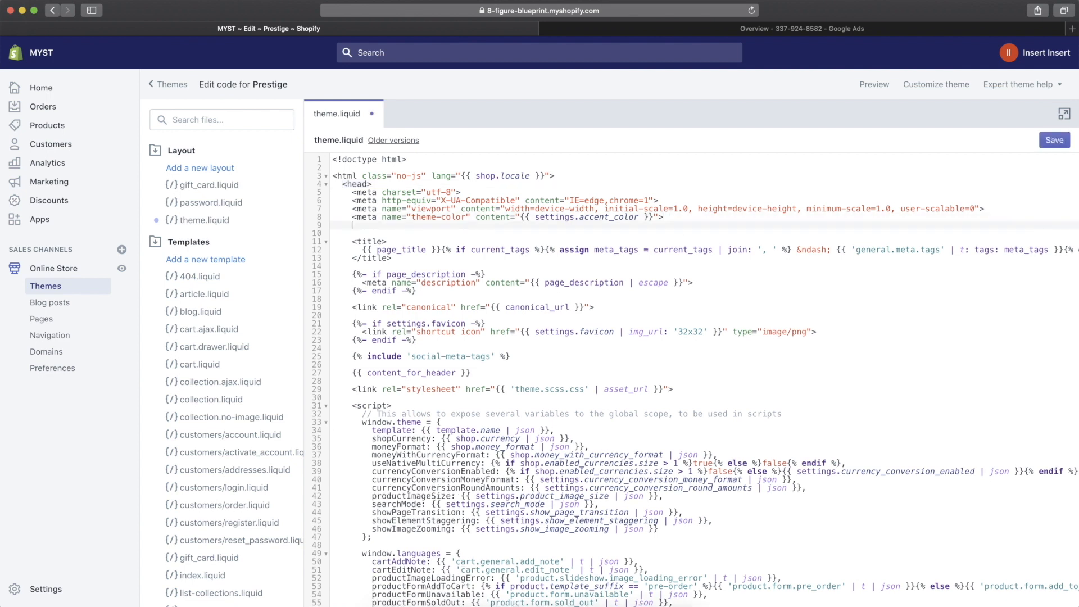
{"action": "type", "text": "<!-- Global site tag (gtag.js) - Google Ads: 845318756 --> <script async src=\"https://www.googletagmanager.com/gtag/js?id=AW-845318756\"></script> <script>   window.dataLayer = window.dataLayer || [];   function gtag(){dataLayer.push(arguments);}   gtag('js', new Date());    gtag('config', 'AW-845318756'); </script>  <!-- Event snippet for Purchase conversion page --> <script>   gtag('event', 'conversion', {       'send_to': 'AW-845318756/8kbdCN3YzcQBEOSUipMD',       'value': {{ checkout.total_price | money_without_currency }},       'currency': 'USD',       'transaction_id': '{{ order.order_number  }}'.   }); </script>"}
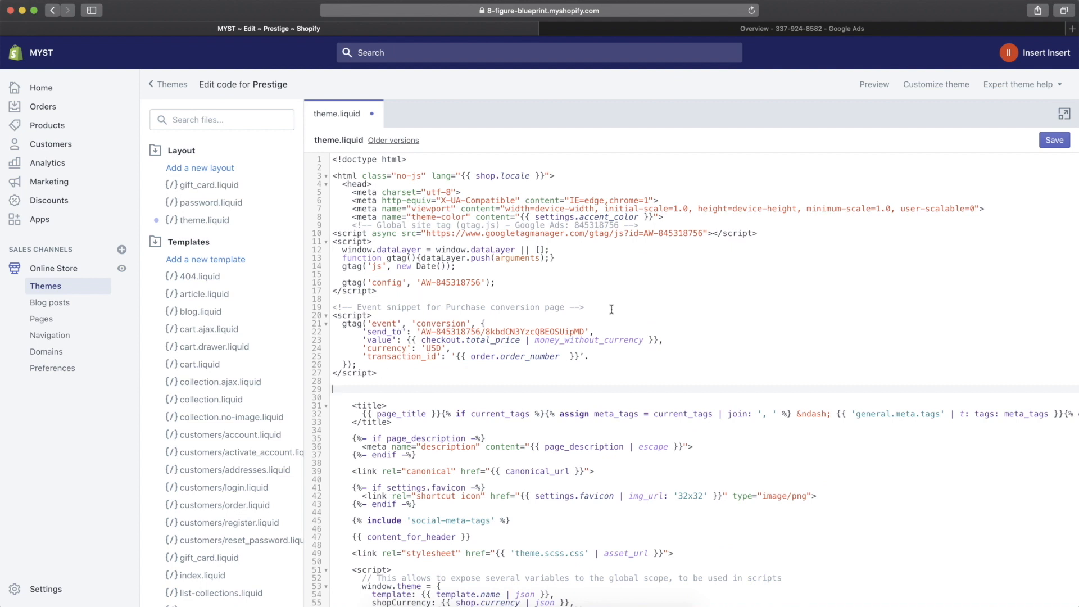
{"action": "key", "text": "super+s"}
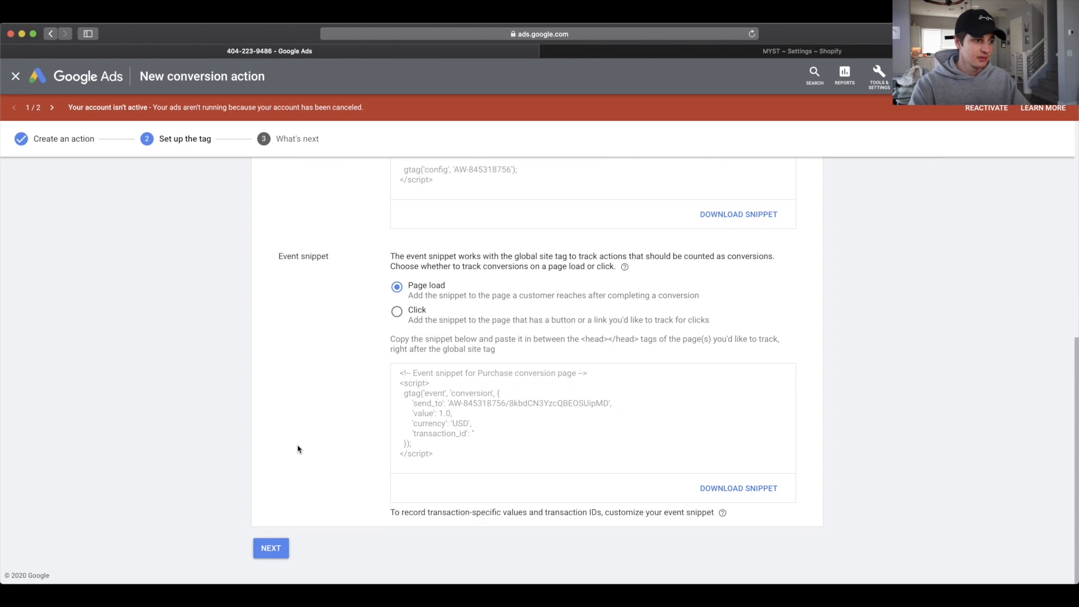
Switch to Google Ads and proceed past the tag setup of the Purchase conversion action.
{"action": "left_click", "coordinate": [270, 548]}
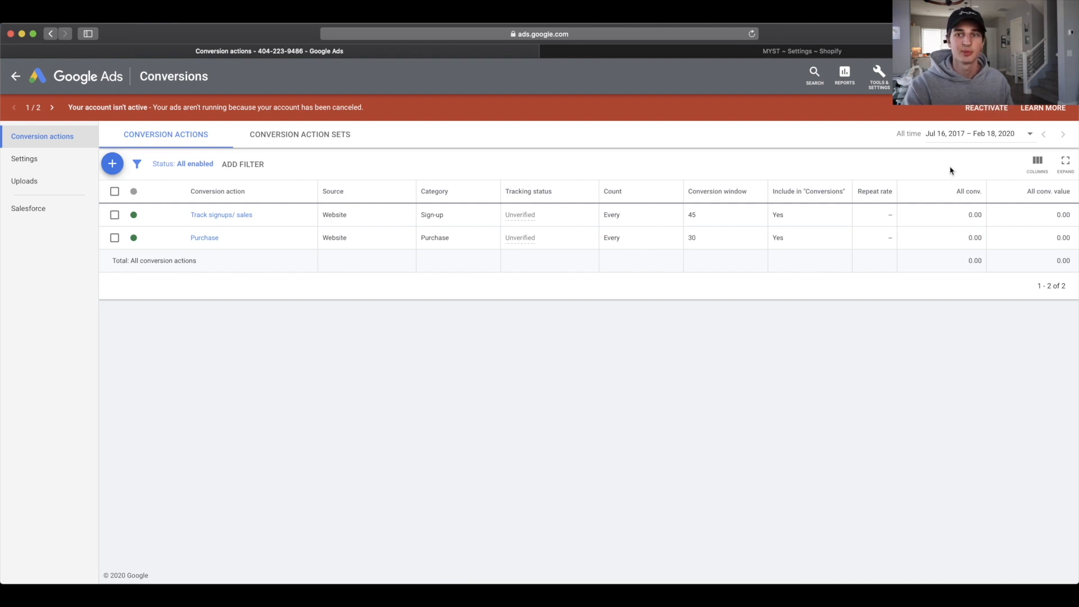
Switch to Shopify, leave the checkout settings and view the store's Discounts page.
{"action": "key", "text": "ctrl+Tab"}
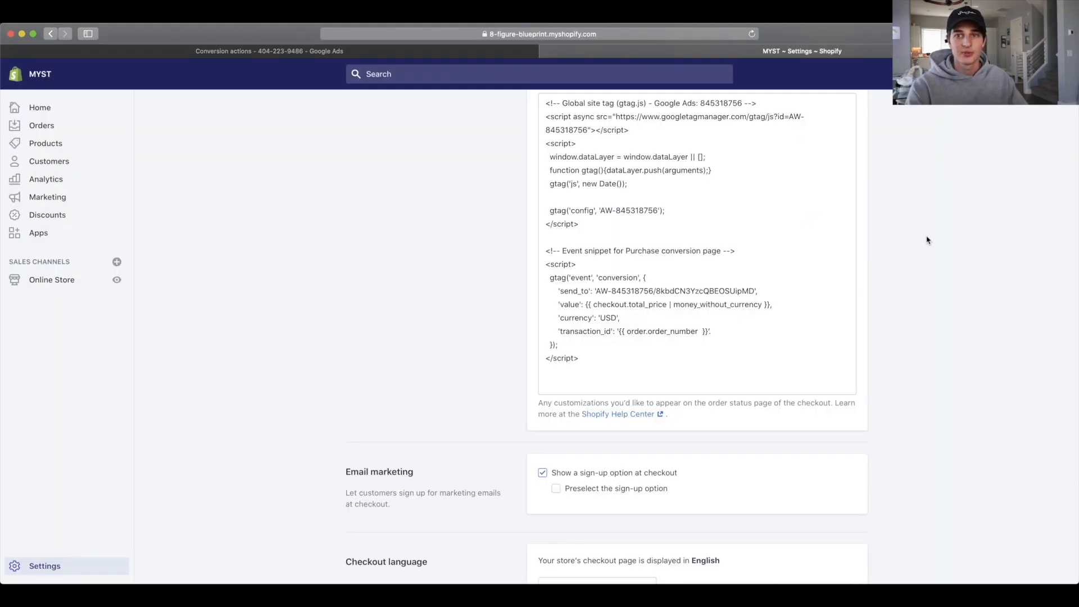
{"action": "scroll", "coordinate": [445, 326], "scroll_direction": "up", "scroll_amount": 20}
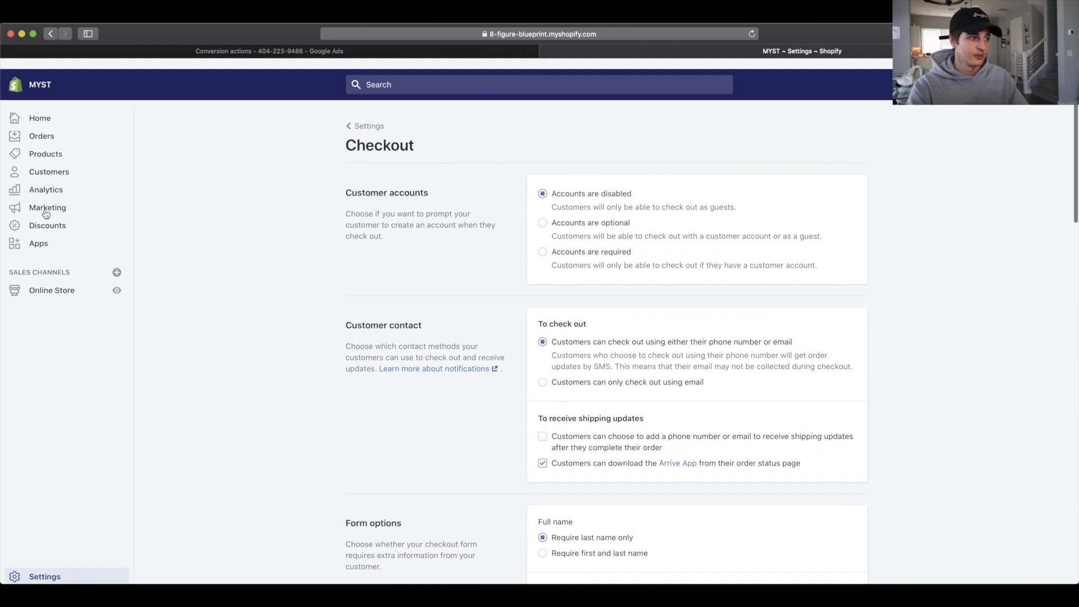
{"action": "left_click", "coordinate": [25, 215]}
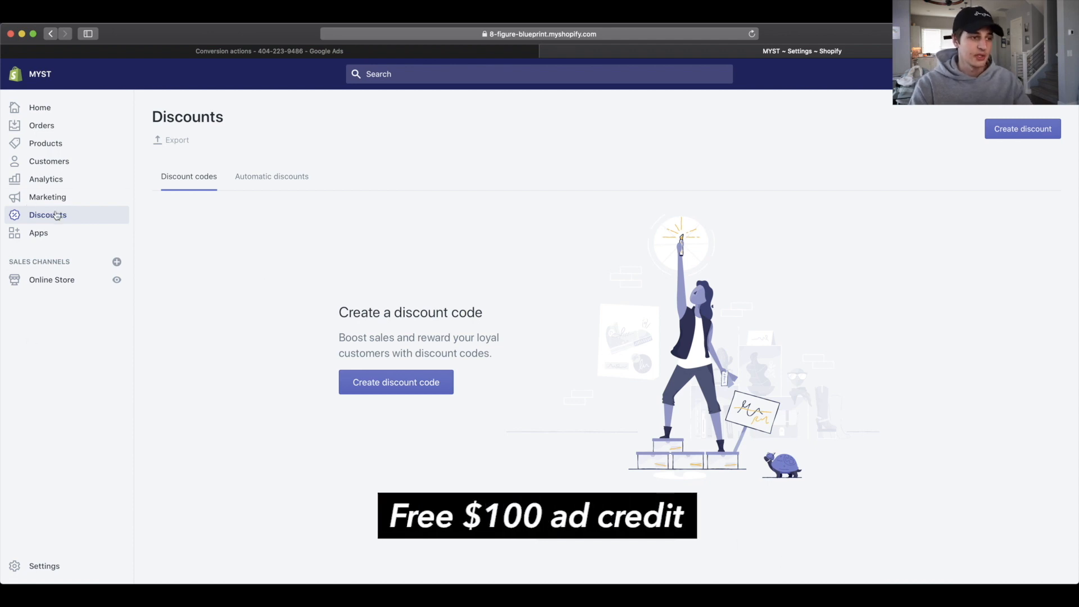
{"action": "scroll", "coordinate": [537, 372], "scroll_direction": "down", "scroll_amount": 1}
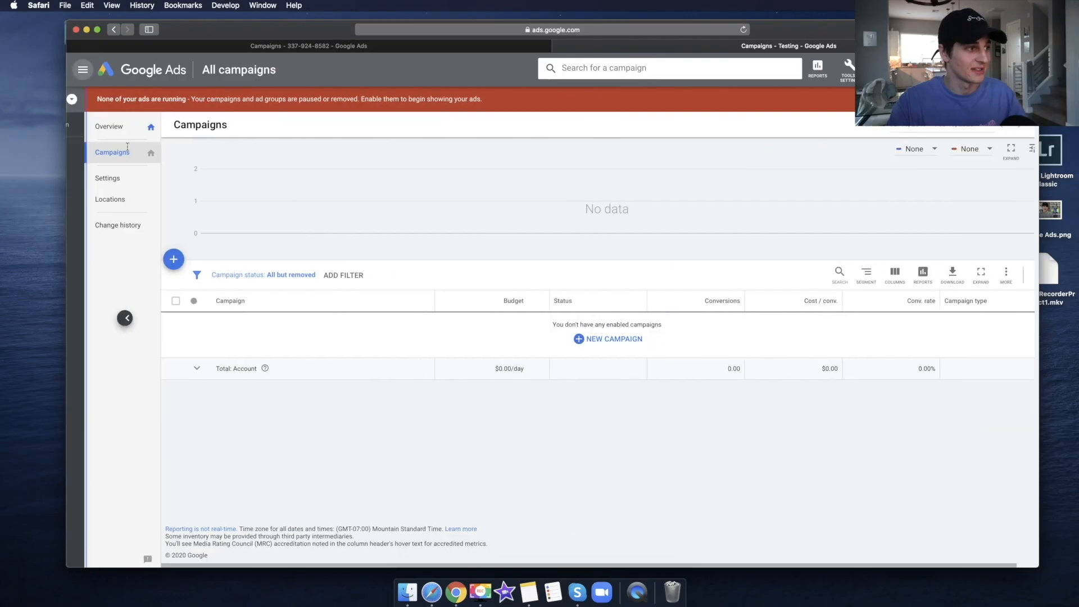
Start a new Google Ads campaign from the Campaigns page with Sales as its goal and Search as its type.
{"action": "left_click", "coordinate": [198, 129]}
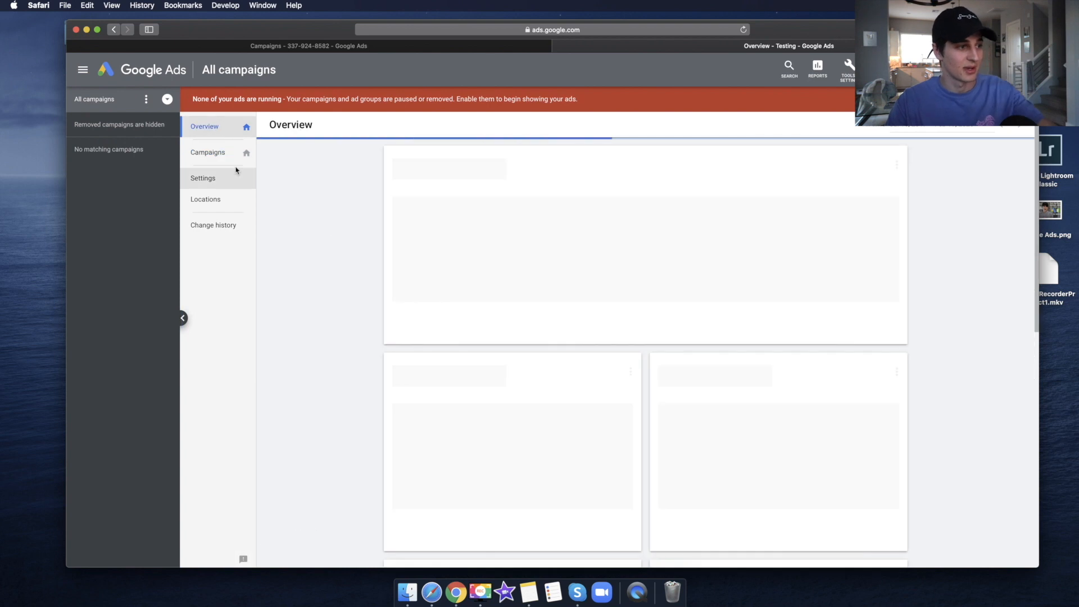
{"action": "left_click", "coordinate": [226, 155]}
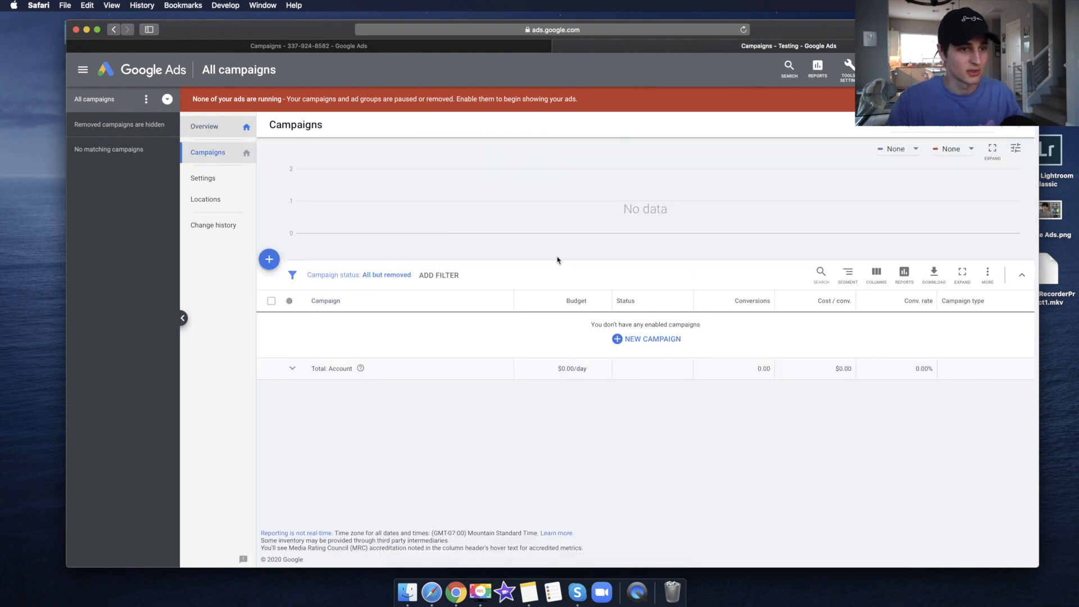
{"action": "left_click", "coordinate": [269, 259]}
{"action": "left_click", "coordinate": [339, 298]}
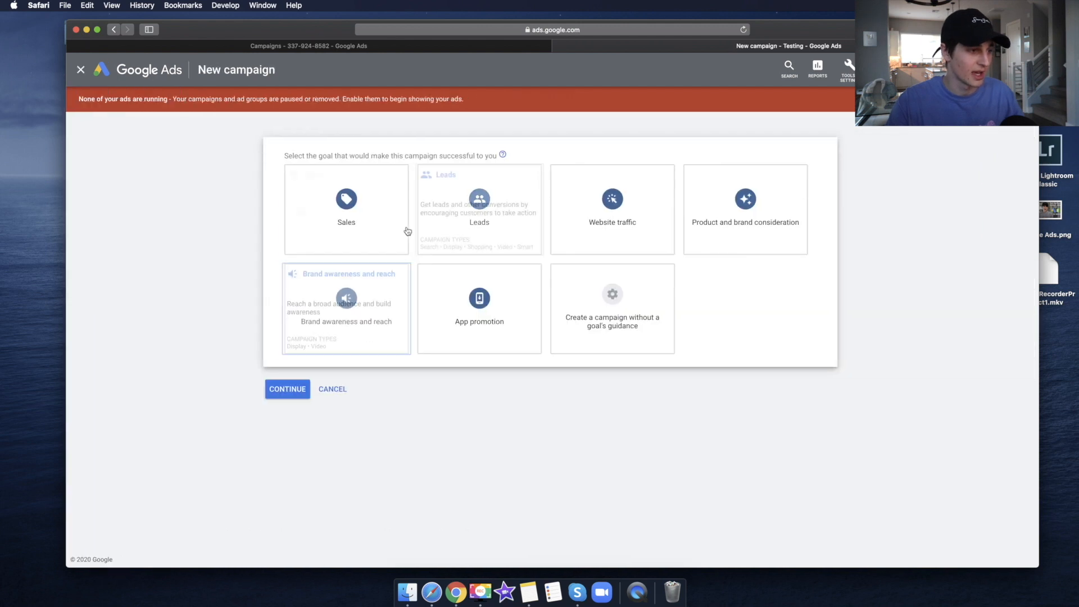
{"action": "left_click", "coordinate": [339, 198]}
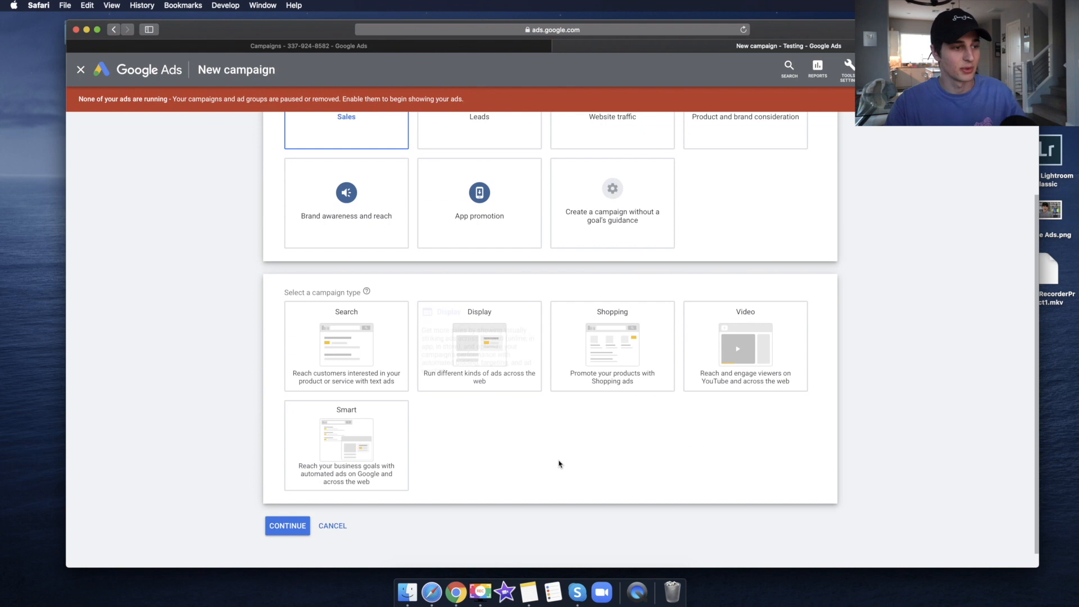
{"action": "scroll", "coordinate": [569, 449], "scroll_direction": "down", "scroll_amount": 1}
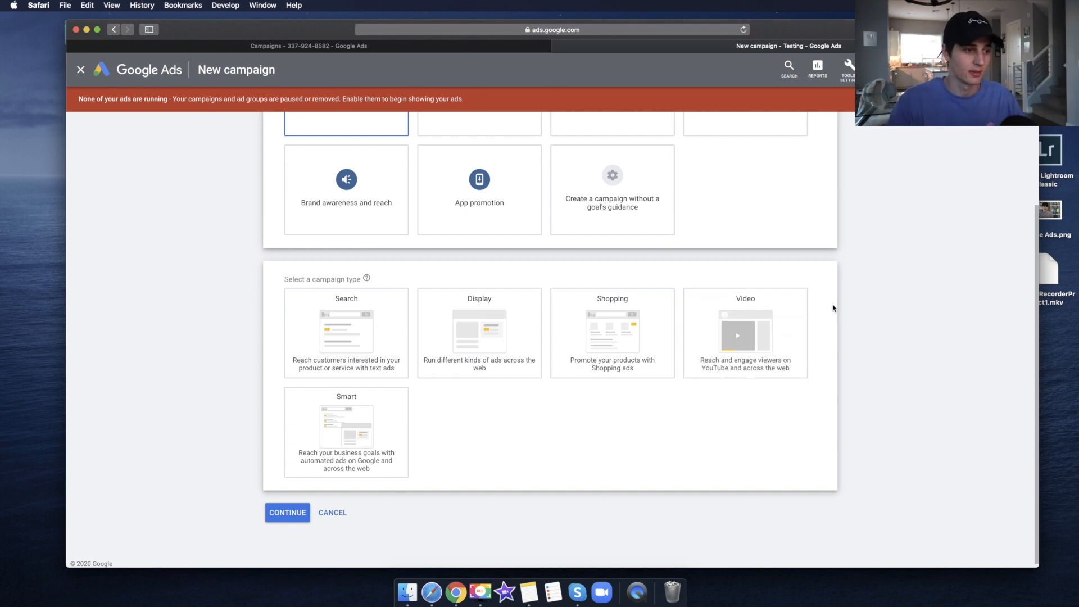
{"action": "left_click", "coordinate": [346, 331]}
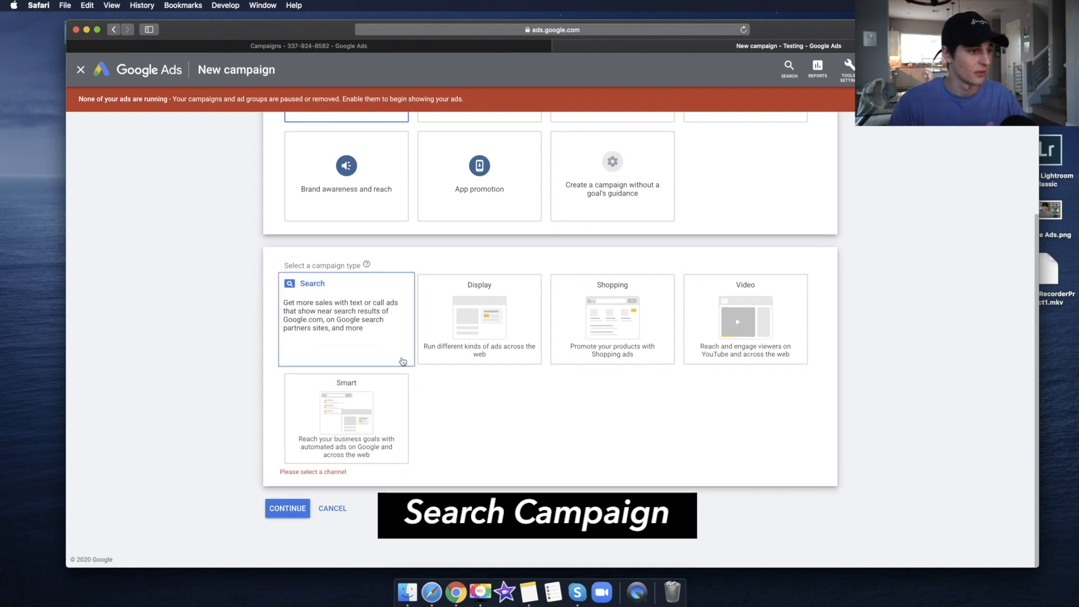
{"action": "scroll", "coordinate": [346, 359], "scroll_direction": "down", "scroll_amount": 2}
{"action": "scroll", "coordinate": [497, 360], "scroll_direction": "down", "scroll_amount": 1}
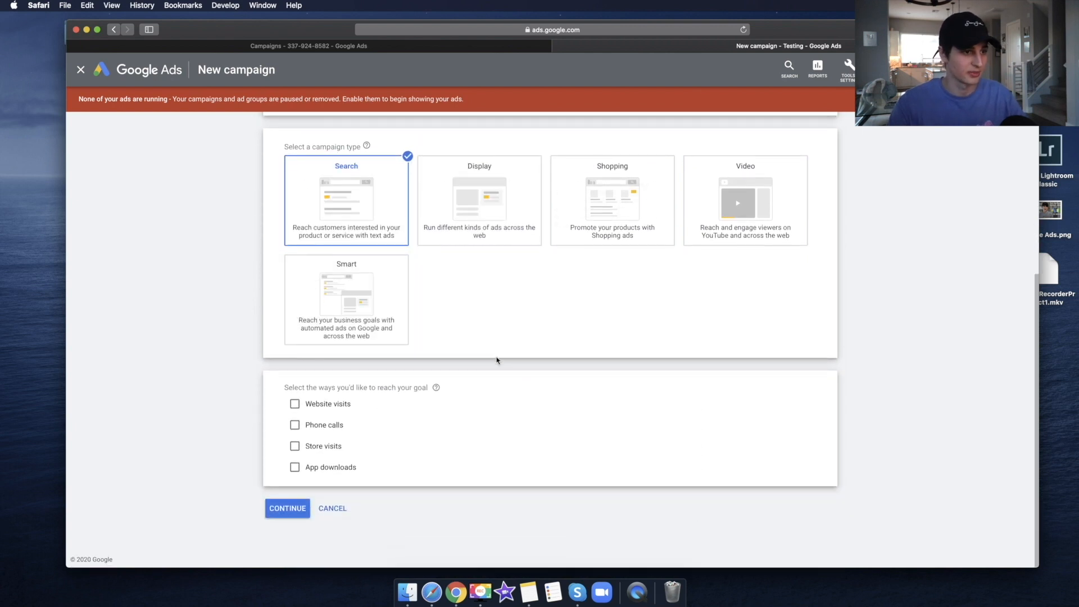
{"action": "left_click", "coordinate": [331, 404]}
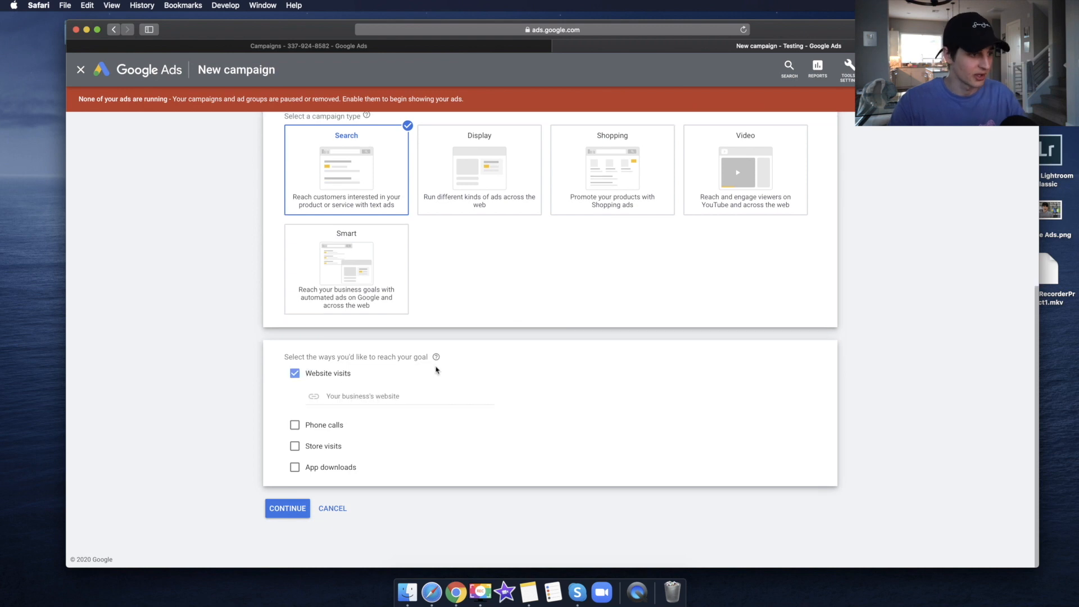
{"action": "left_click", "coordinate": [392, 396]}
{"action": "type", "text": "https://Pears.com"}
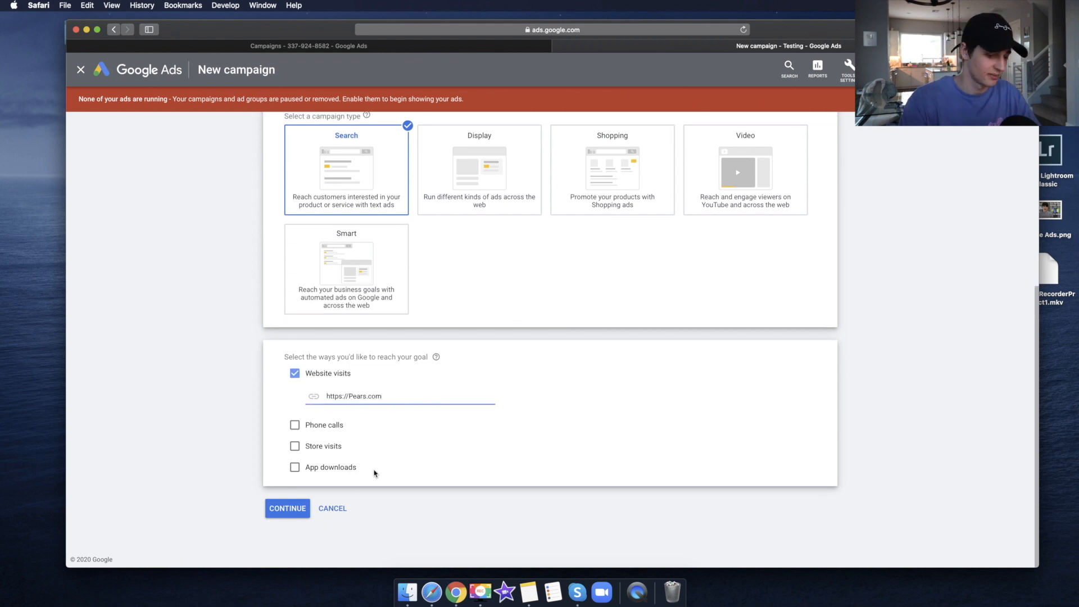
{"action": "key", "text": "BackSpace"}
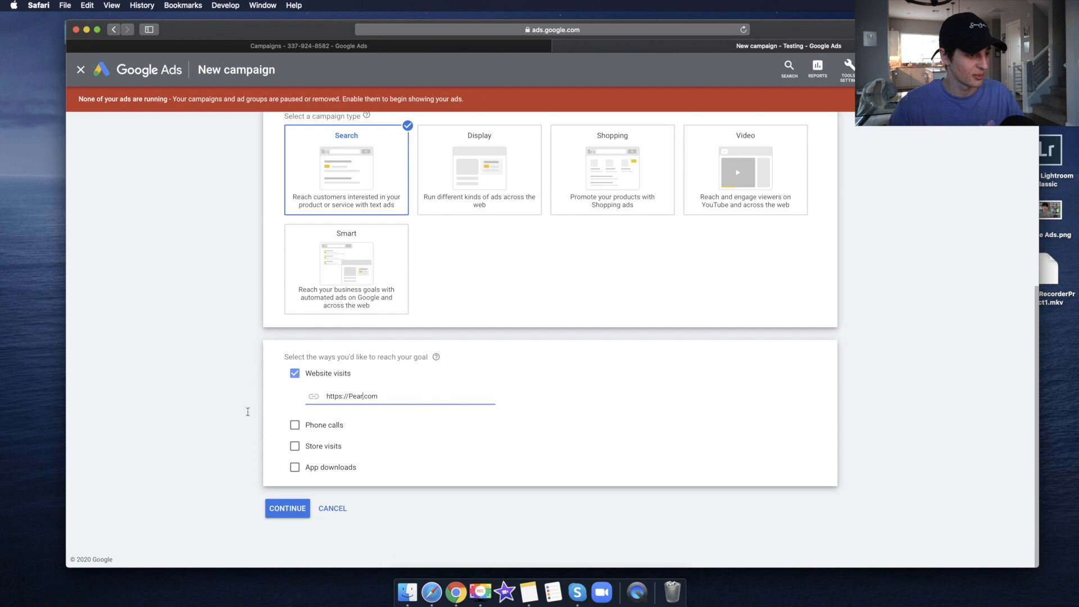
{"action": "left_click", "coordinate": [287, 508]}
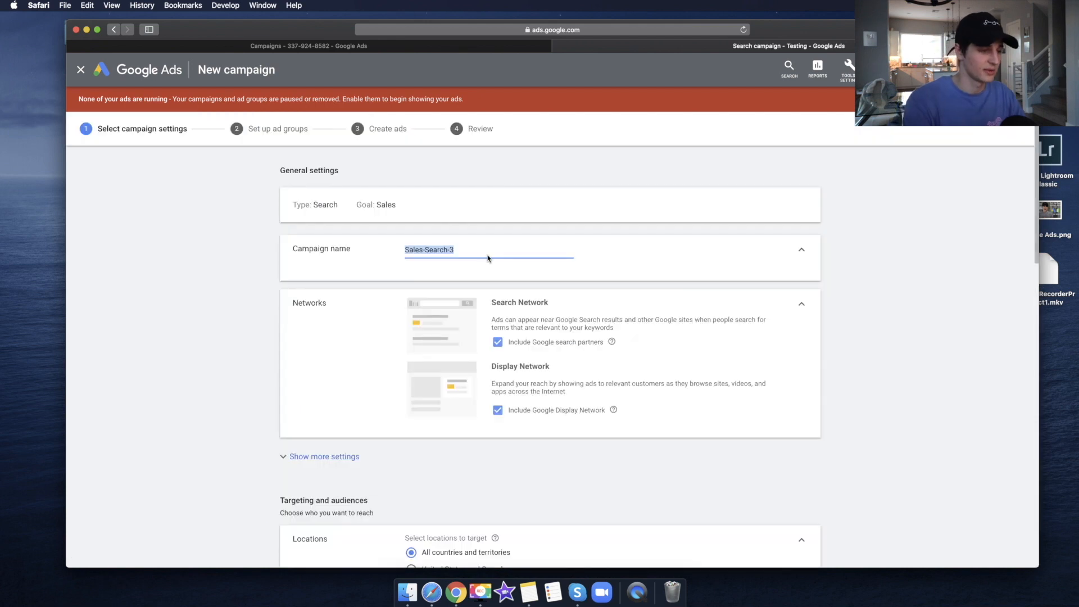
Rename the campaign as Branded Search.
{"action": "key", "text": "BackSpace"}
{"action": "type", "text": "Branded"}
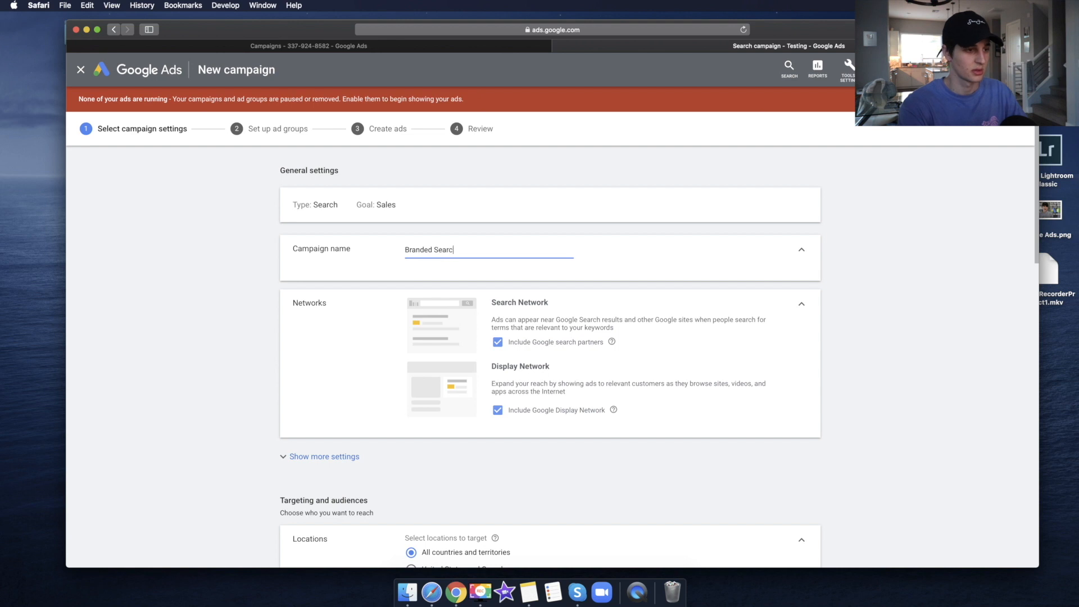
Look through the campaign's location, language, audience, budget and bidding settings, briefly expanding the audience selection.
{"action": "scroll", "coordinate": [452, 254], "scroll_direction": "down", "scroll_amount": 6}
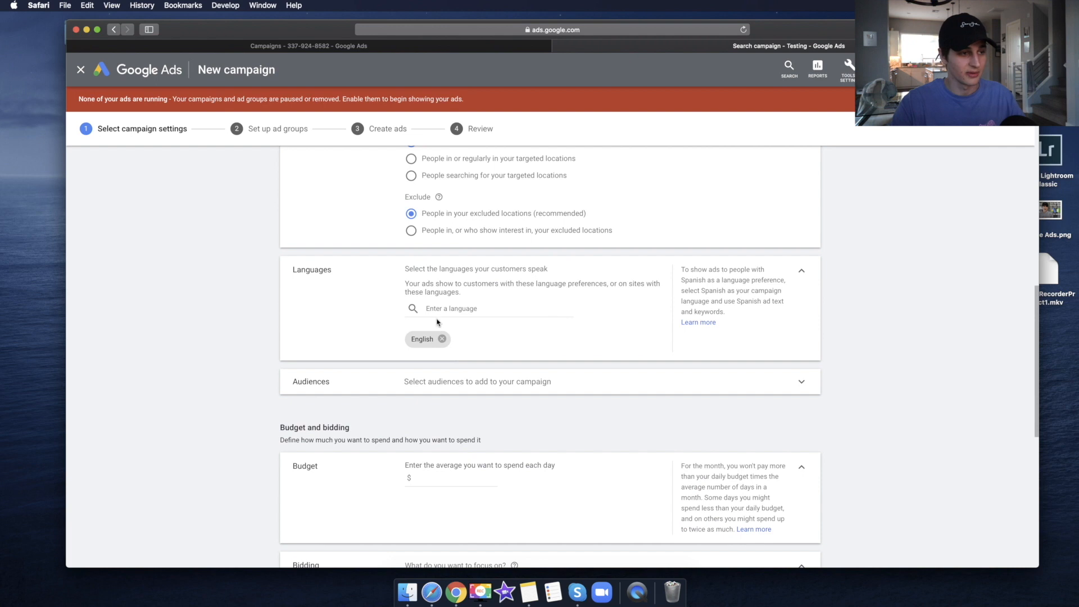
{"action": "scroll", "coordinate": [461, 349], "scroll_direction": "down", "scroll_amount": 2}
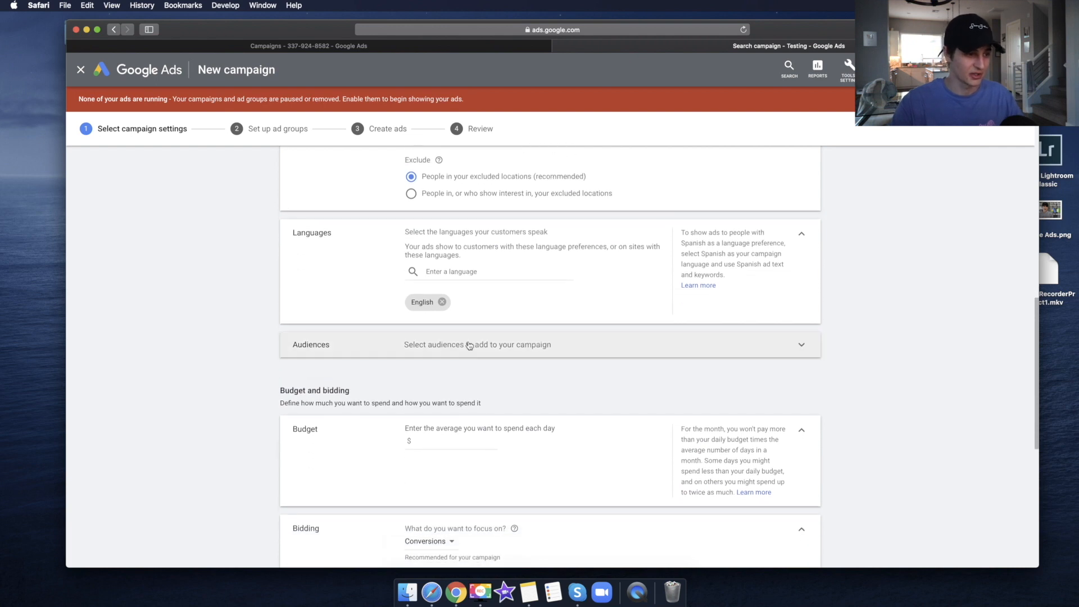
{"action": "scroll", "coordinate": [455, 335], "scroll_direction": "down", "scroll_amount": 1}
{"action": "left_click", "coordinate": [442, 353]}
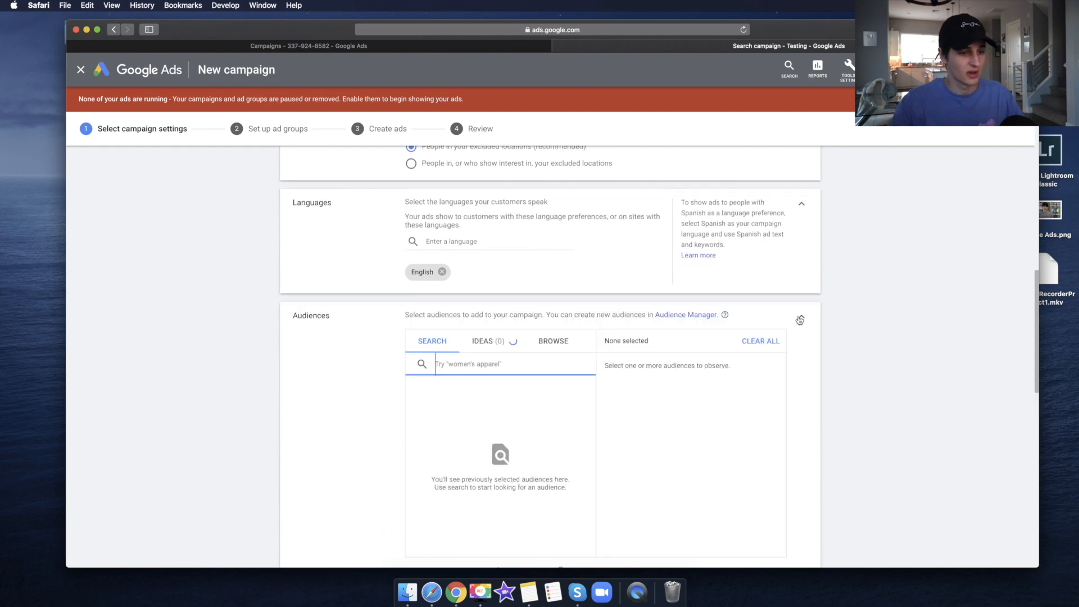
{"action": "left_click", "coordinate": [804, 320]}
{"action": "scroll", "coordinate": [861, 295], "scroll_direction": "down", "scroll_amount": 2}
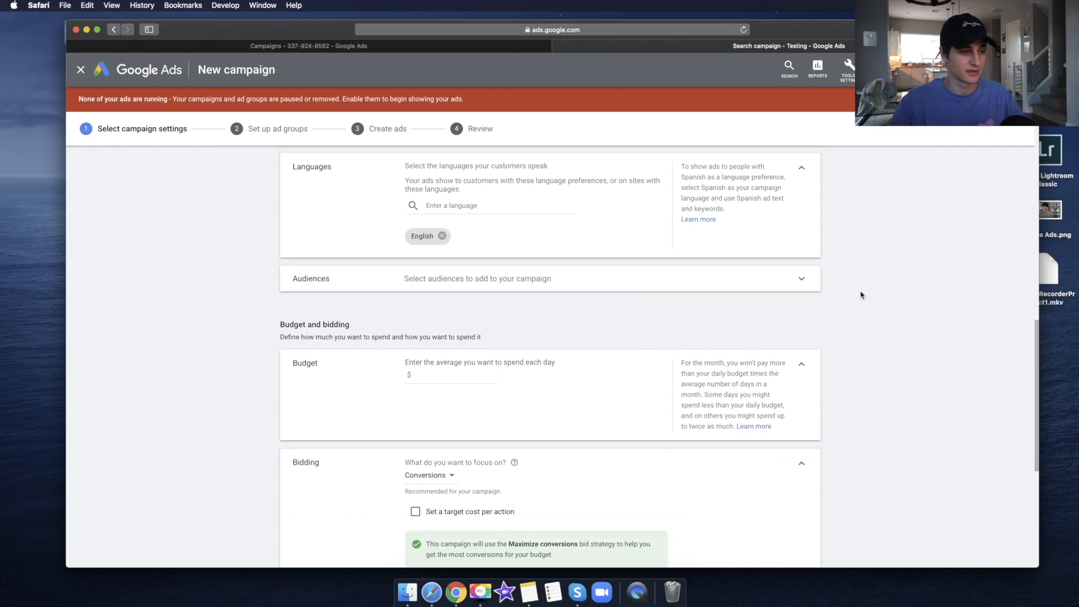
{"action": "scroll", "coordinate": [787, 359], "scroll_direction": "down", "scroll_amount": 1}
{"action": "scroll", "coordinate": [534, 342], "scroll_direction": "down", "scroll_amount": 1}
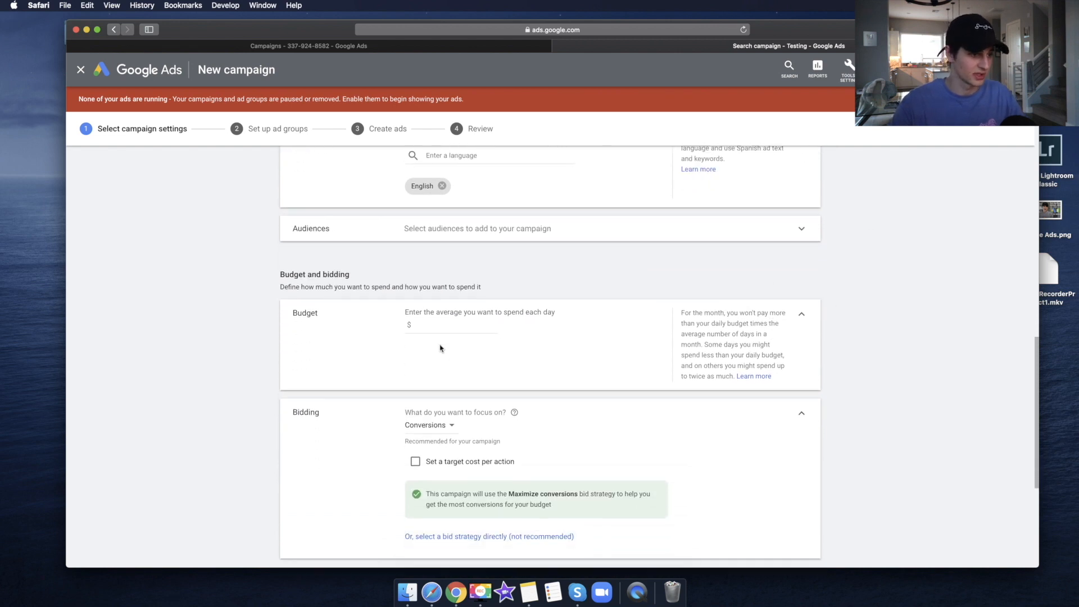
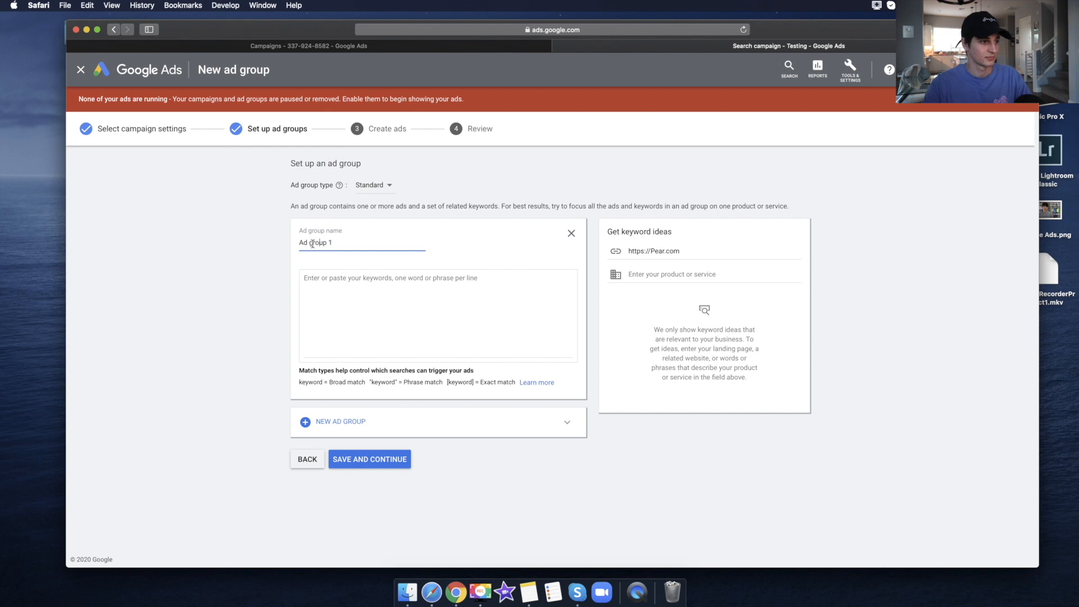
Name the ad group Branded Keywords and examine the broad and phrase match formats for its keywords.
{"action": "type", "text": "Br"}
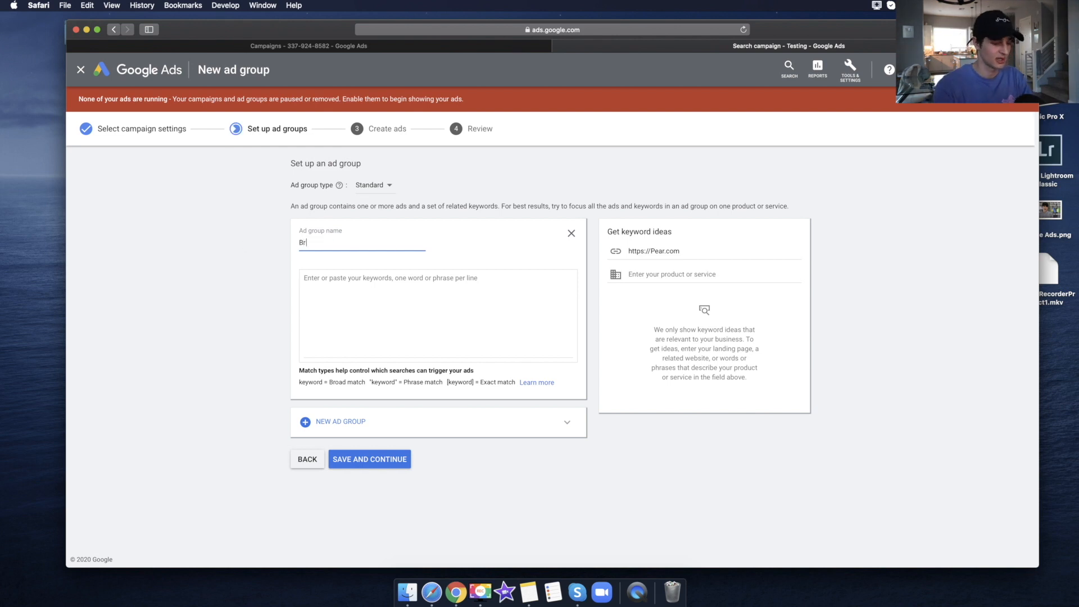
{"action": "type", "text": "anded Keywords"}
{"action": "left_click", "coordinate": [351, 312]}
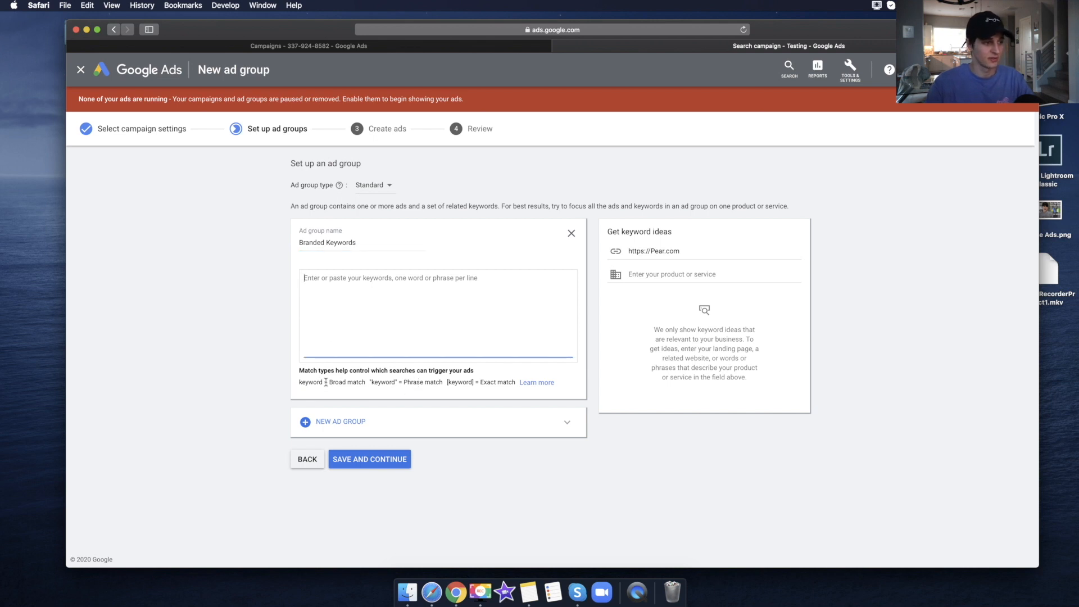
{"action": "left_click_drag", "start_coordinate": [330, 382], "coordinate": [429, 384]}
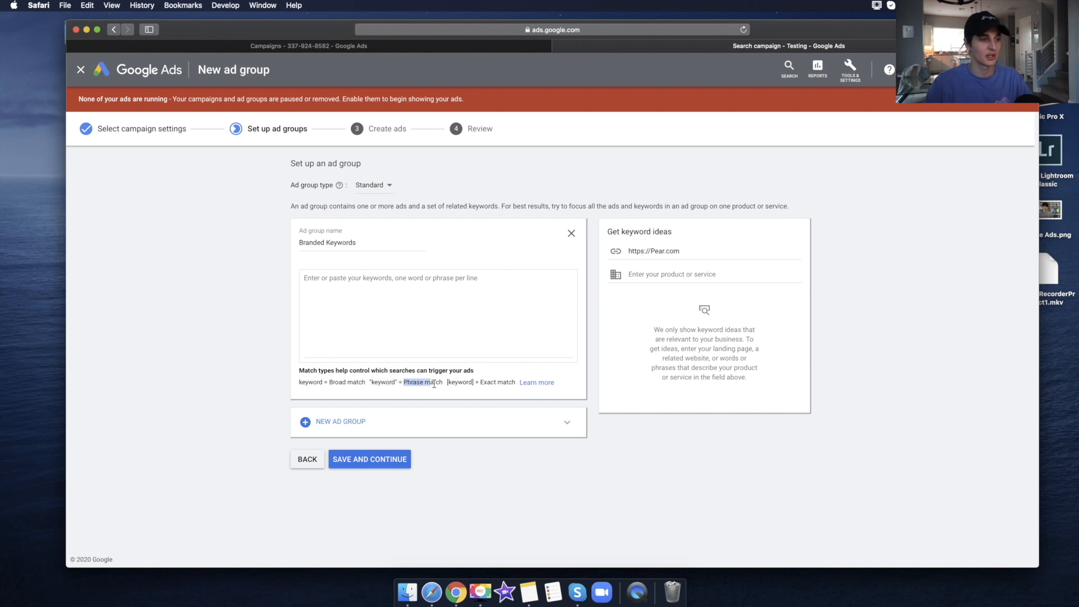
Enter the keyword Pears on three separate lines in the ad group's keyword list.
{"action": "left_click", "coordinate": [501, 382]}
{"action": "left_click", "coordinate": [332, 300]}
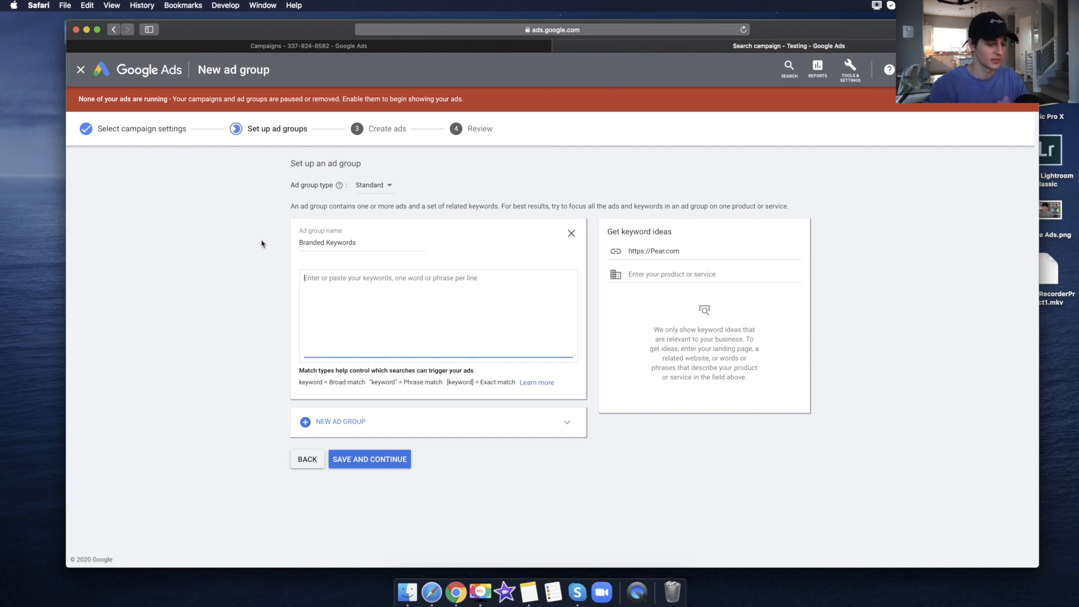
{"action": "type", "text": "Pears"}
{"action": "key", "text": "super+a"}
{"action": "key", "text": "super+c"}
{"action": "key", "text": "Right"}
{"action": "key", "text": "Return"}
{"action": "key", "text": "super+v"}
{"action": "key", "text": "super+v"}
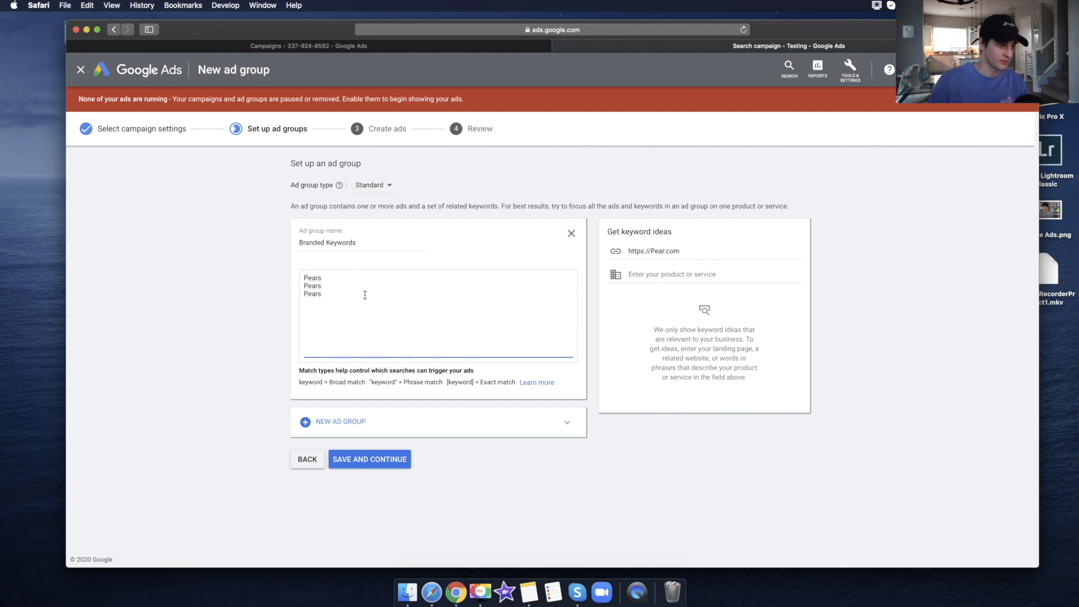
Turn the second Pears keyword into phrase match as "Pears" and the third into exact match as [Pears].
{"action": "left_click", "coordinate": [338, 286]}
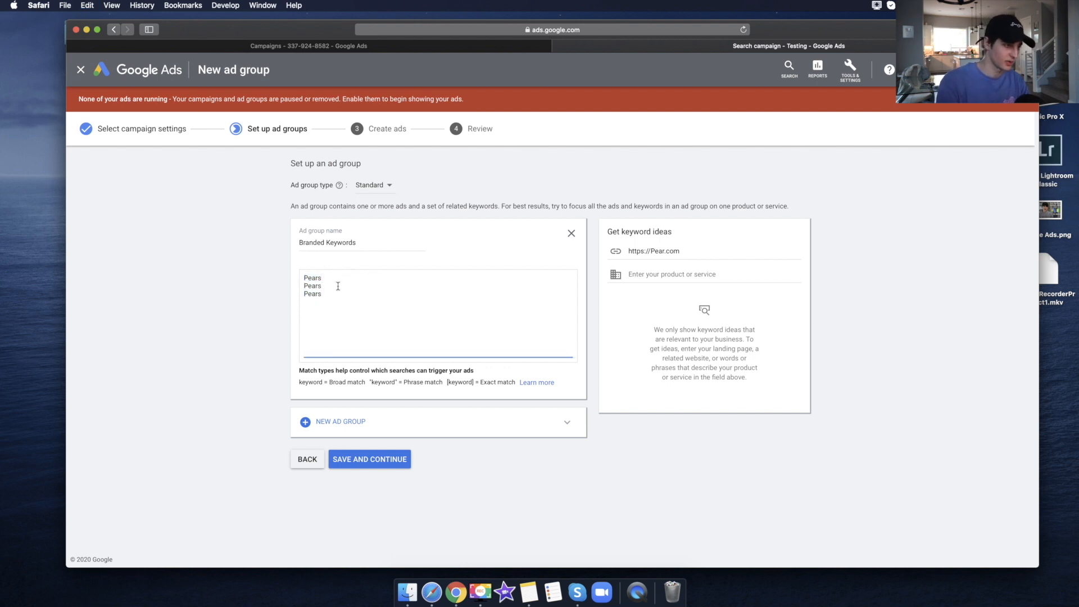
{"action": "type", "text": "\""}
{"action": "left_click", "coordinate": [333, 292]}
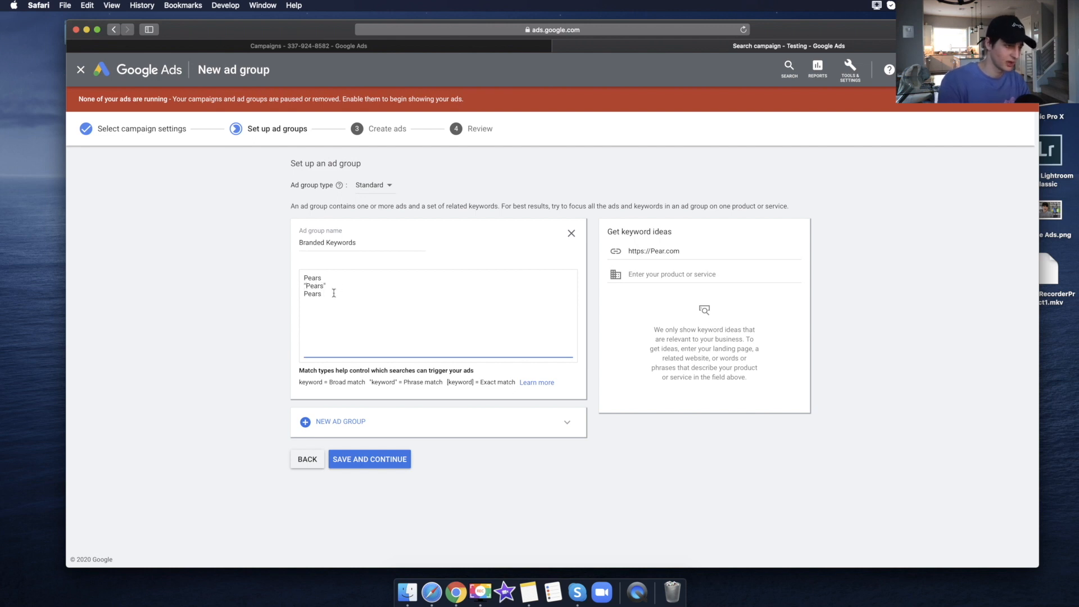
{"action": "type", "text": "]"}
{"action": "key", "text": "super+Left"}
{"action": "type", "text": "["}
{"action": "left_click", "coordinate": [374, 296]}
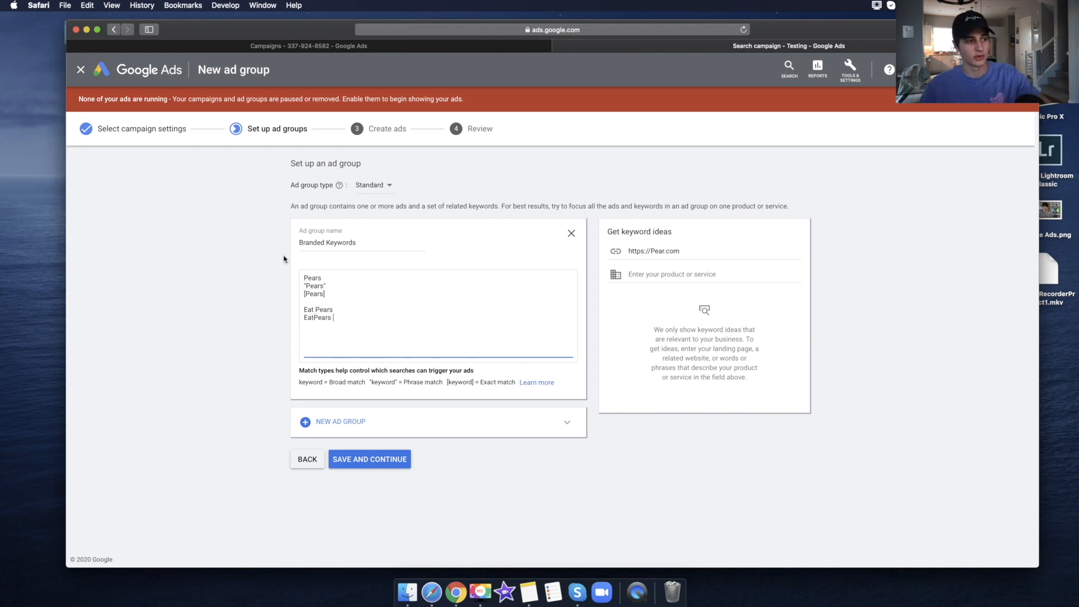
Delete the Eat Pears and EatPears lines from the keyword list, save the ad group and continue to ad creation.
{"action": "left_click_drag", "start_coordinate": [336, 326], "coordinate": [296, 314]}
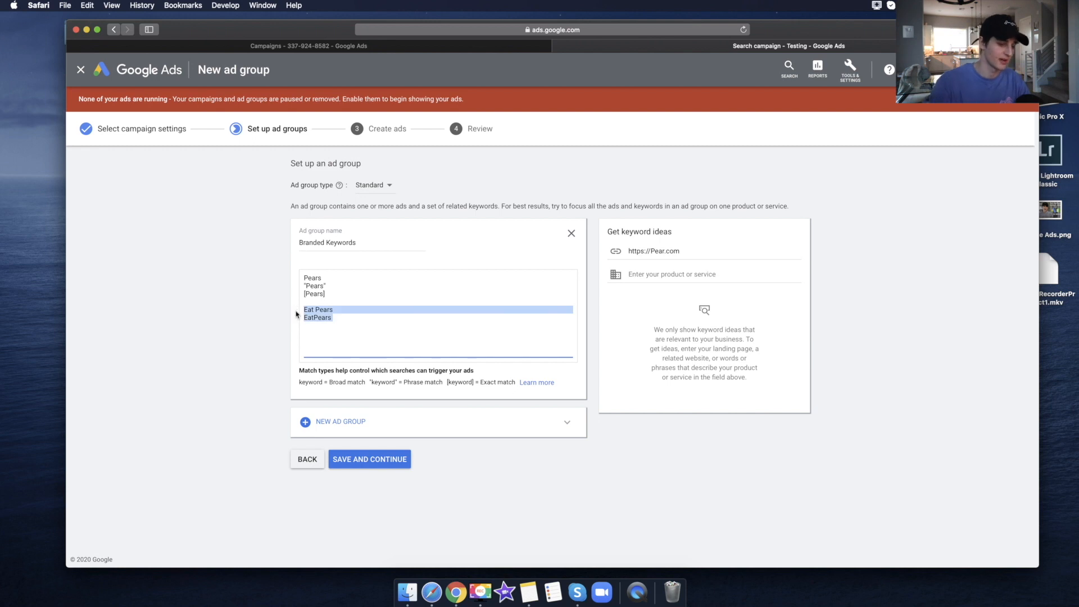
{"action": "key", "text": "BackSpace"}
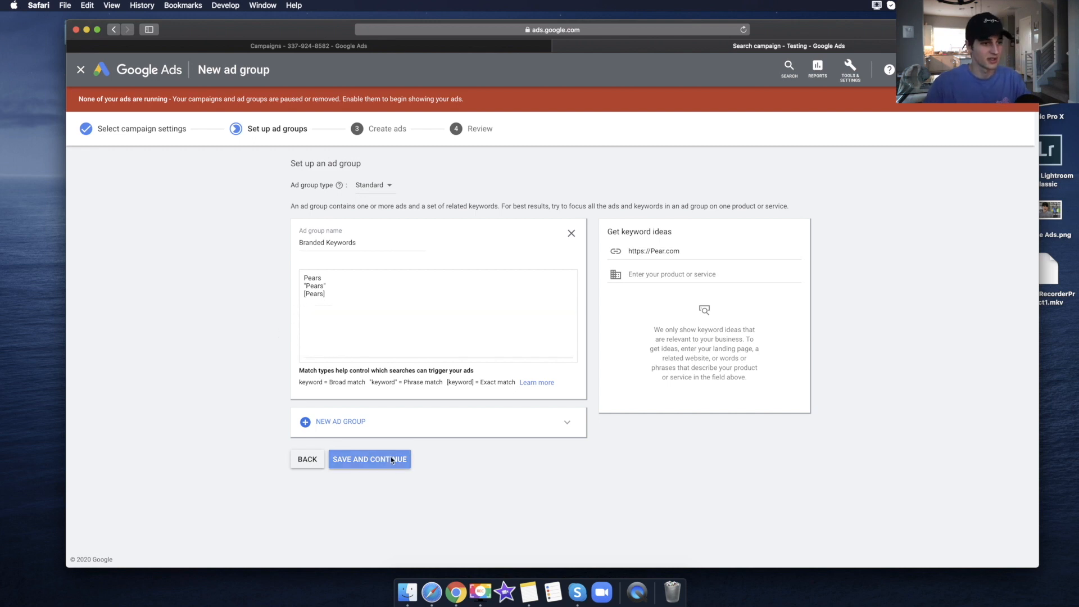
{"action": "left_click", "coordinate": [383, 459]}
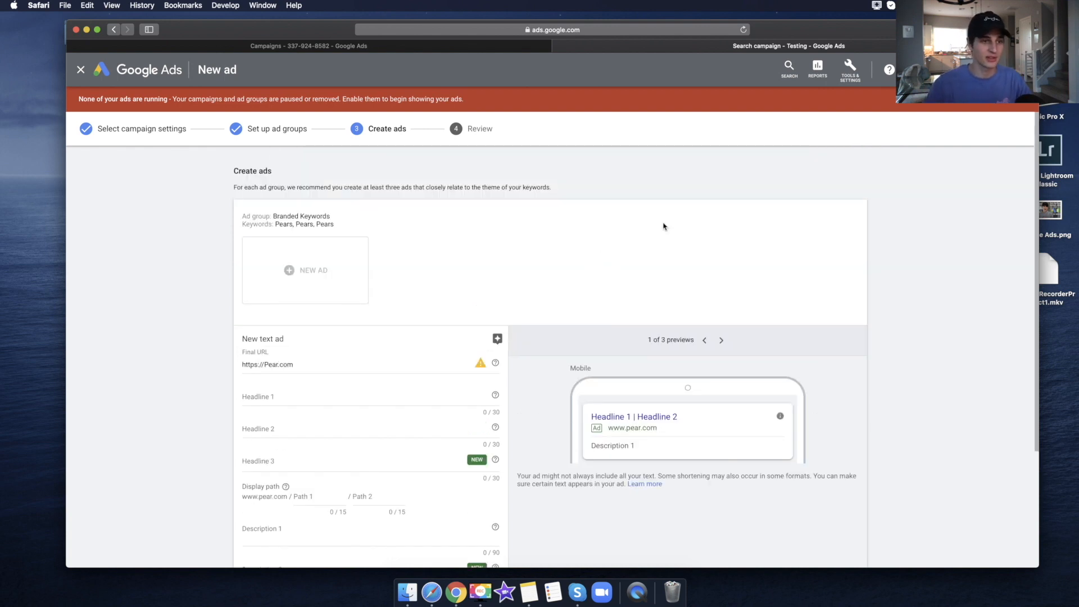
Switch to Notes and read through the headline ideas for brand legitimacy, bold claims, features and benefits.
{"action": "key", "text": "super+Tab"}
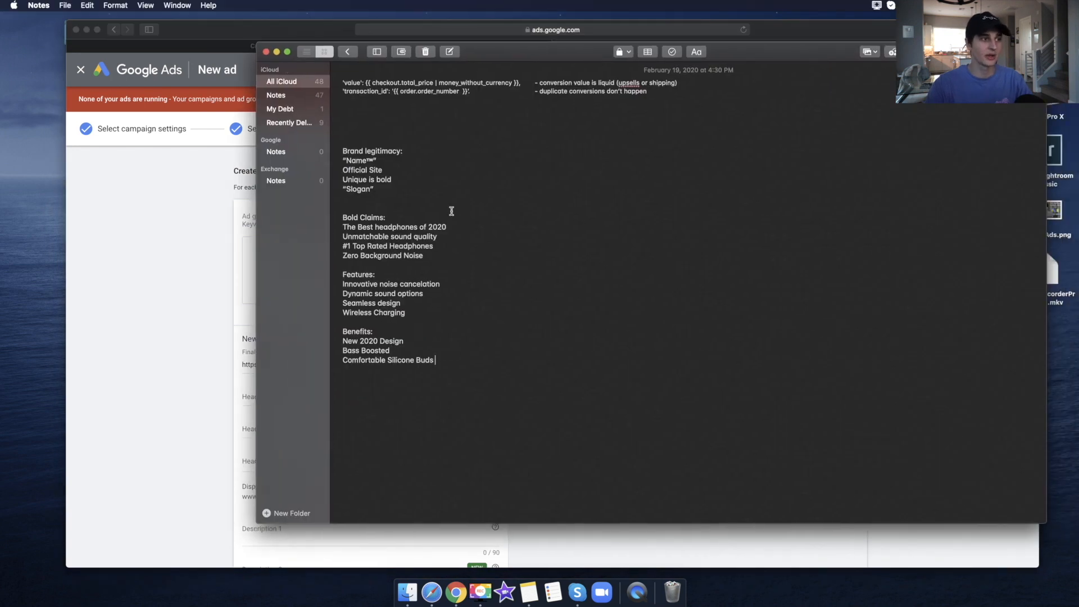
{"action": "left_click_drag", "start_coordinate": [342, 151], "coordinate": [375, 190]}
{"action": "left_click_drag", "start_coordinate": [448, 301], "coordinate": [467, 366]}
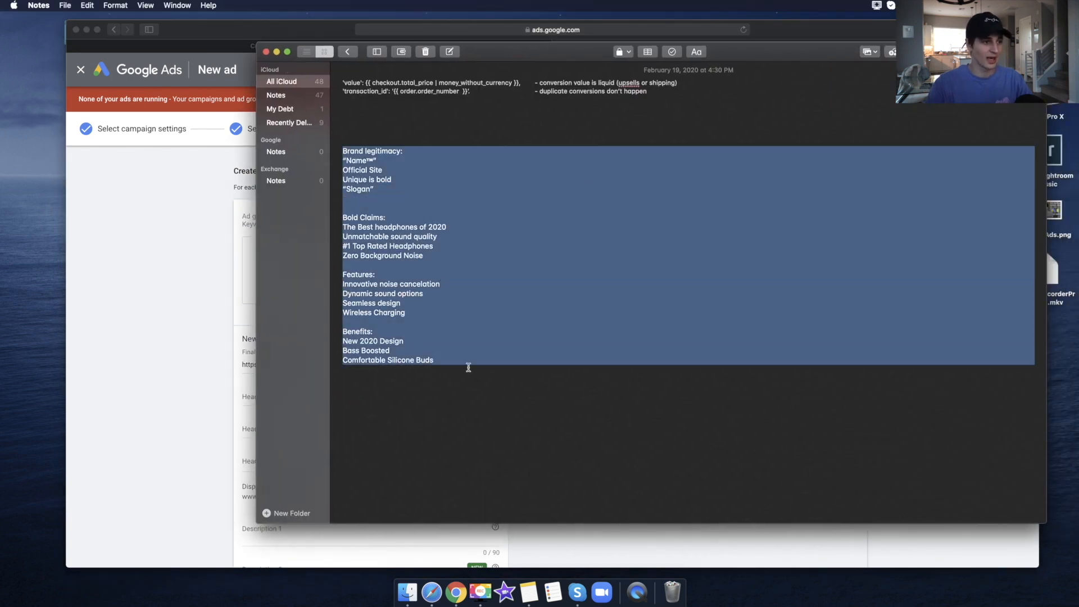
{"action": "left_click", "coordinate": [467, 366]}
{"action": "triple_click", "coordinate": [344, 155]}
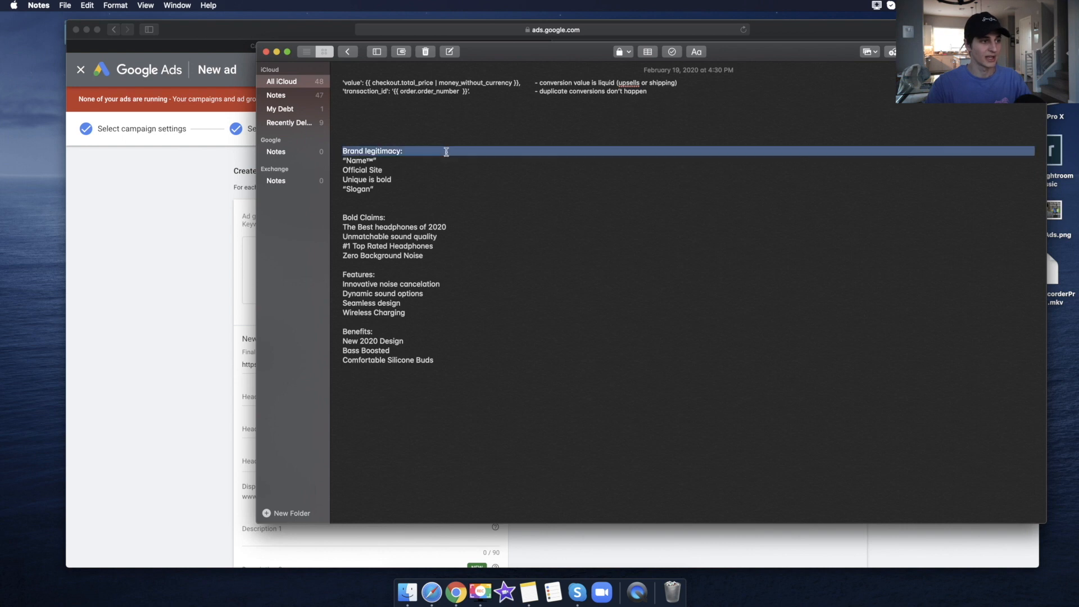
{"action": "left_click", "coordinate": [444, 153]}
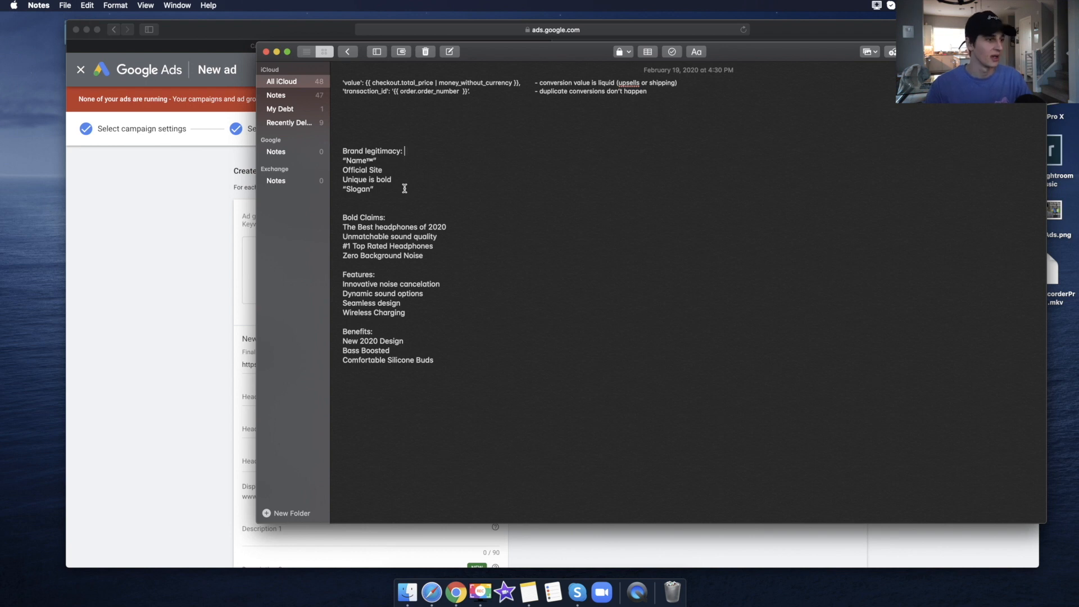
{"action": "left_click_drag", "start_coordinate": [398, 142], "coordinate": [470, 253]}
{"action": "left_click", "coordinate": [379, 188]}
{"action": "left_click", "coordinate": [469, 253]}
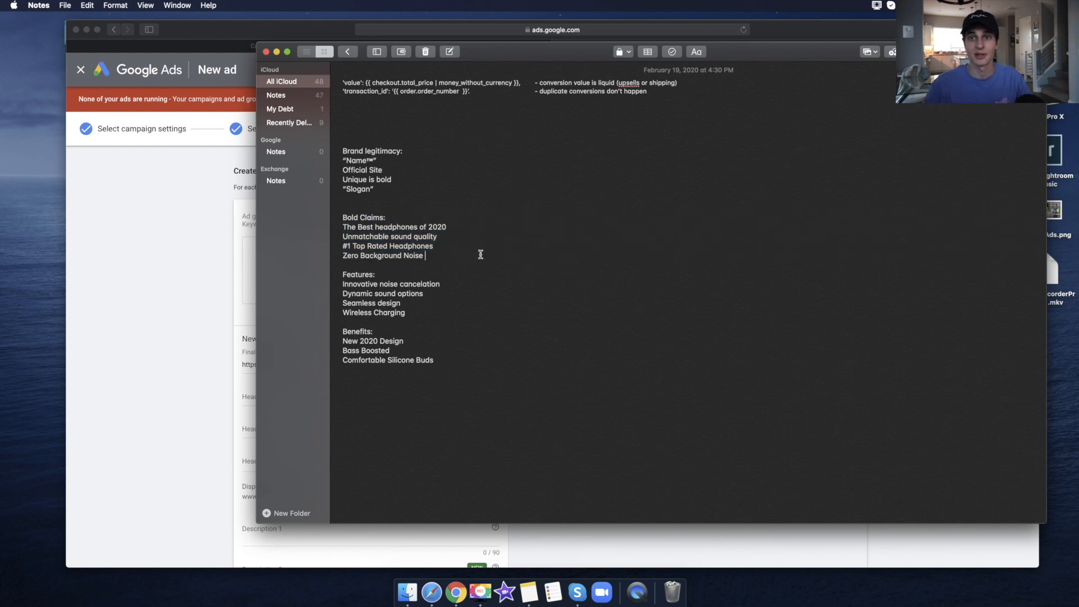
{"action": "left_click_drag", "start_coordinate": [434, 255], "coordinate": [340, 226]}
{"action": "left_click", "coordinate": [465, 253]}
{"action": "left_click", "coordinate": [340, 278]}
{"action": "left_click", "coordinate": [378, 276]}
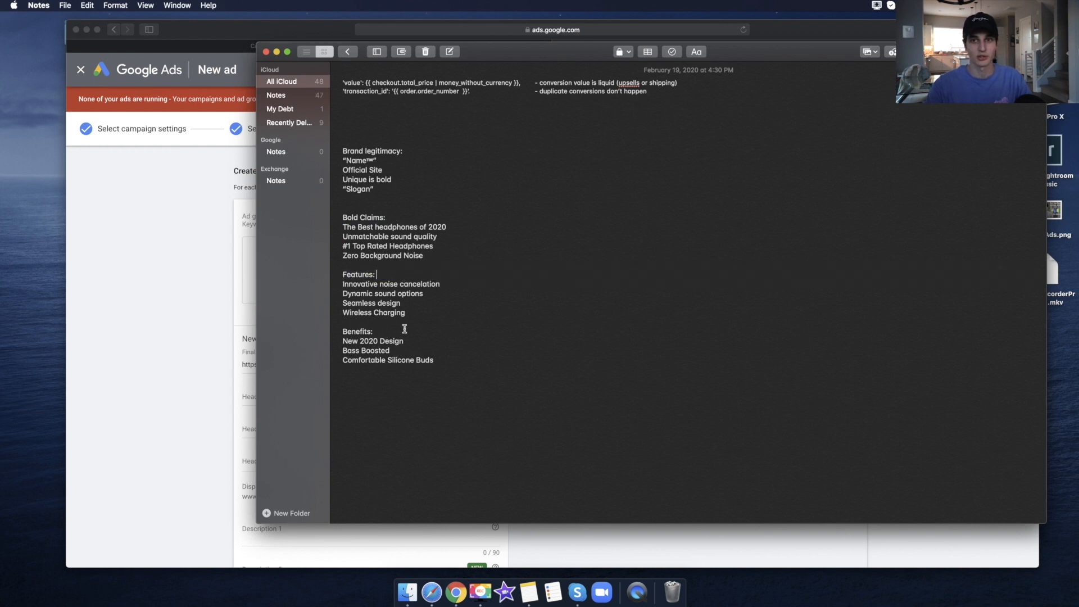
{"action": "triple_click", "coordinate": [357, 331]}
{"action": "left_click", "coordinate": [450, 337]}
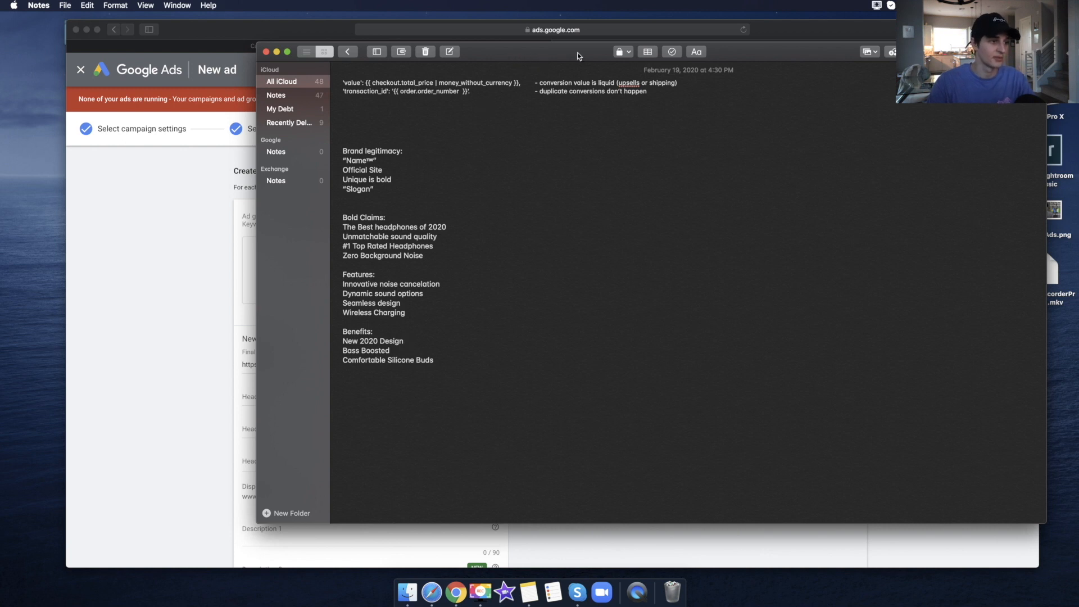
Compare the note's brand legitimacy and bold claims sections with the benefit lines once more.
{"action": "left_click_drag", "start_coordinate": [519, 56], "coordinate": [536, 58]}
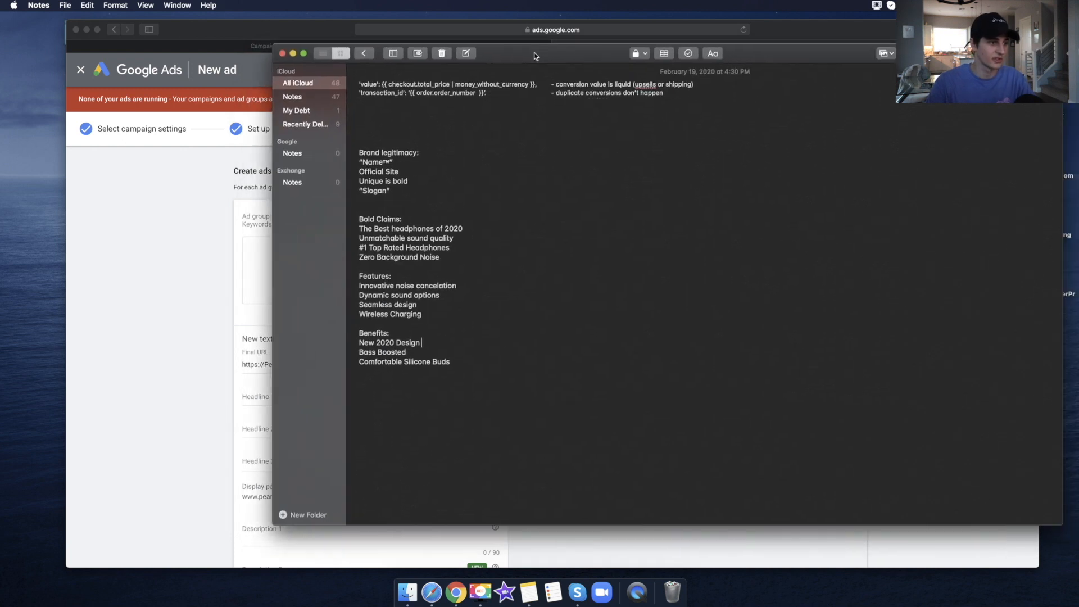
{"action": "left_click_drag", "start_coordinate": [366, 151], "coordinate": [436, 145]}
{"action": "left_click", "coordinate": [436, 151]}
{"action": "left_click_drag", "start_coordinate": [365, 217], "coordinate": [416, 212]}
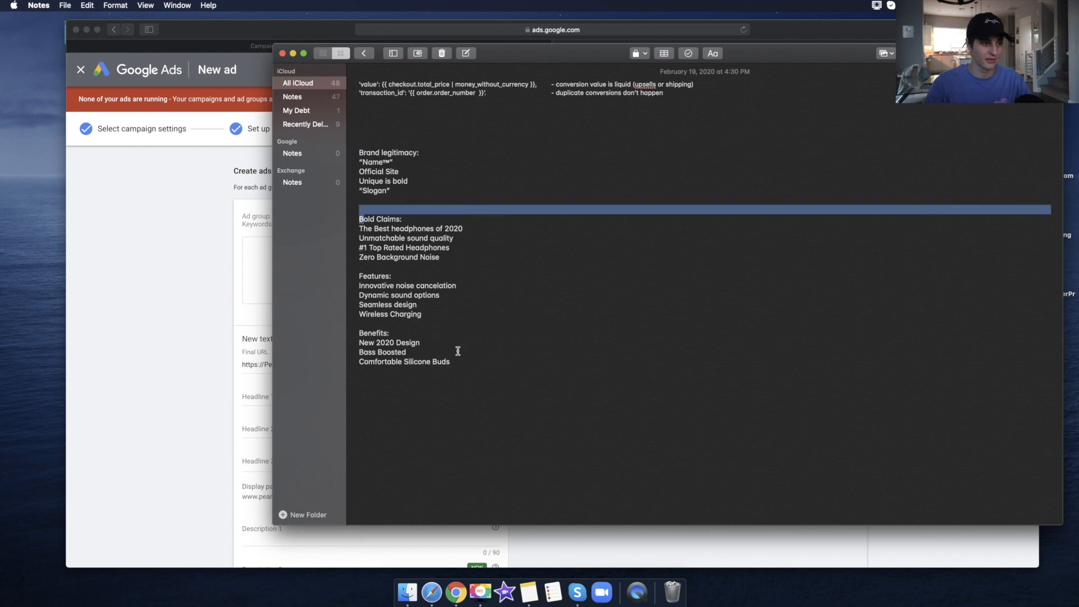
{"action": "left_click", "coordinate": [479, 353]}
{"action": "left_click_drag", "start_coordinate": [493, 361], "coordinate": [355, 341]}
{"action": "left_click", "coordinate": [491, 293]}
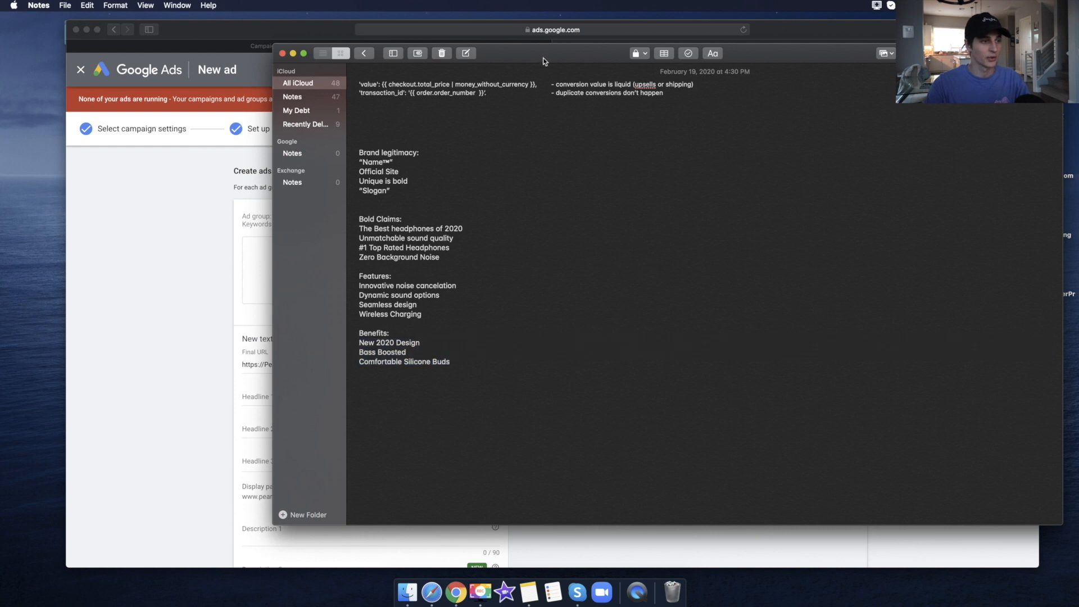
{"action": "left_click_drag", "start_coordinate": [543, 52], "coordinate": [537, 56]}
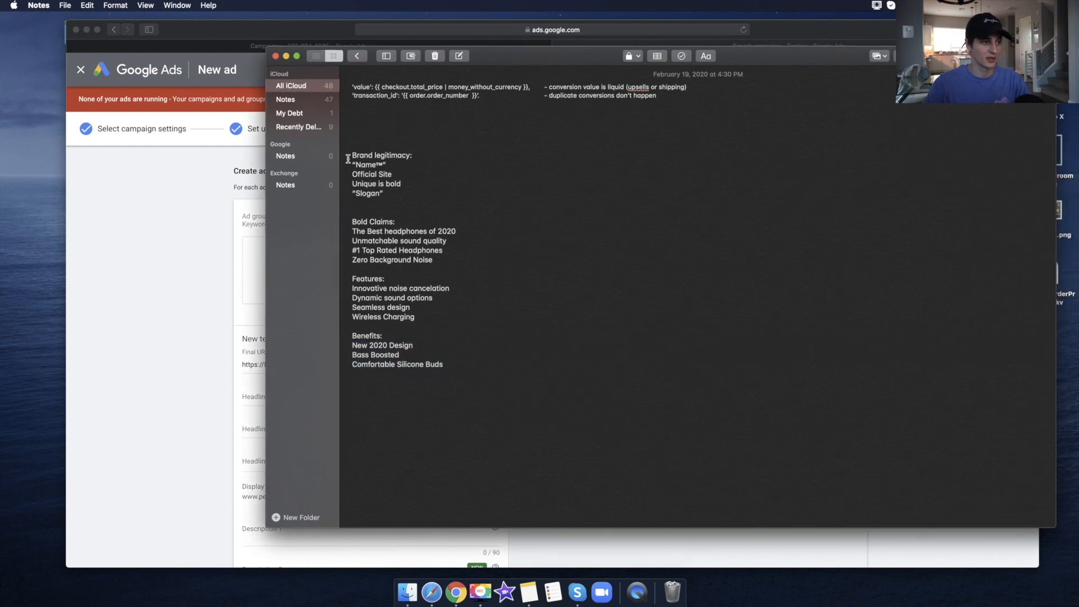
Copy the "Name™" line from the note and move the Notes window aside to uncover the Google Ads ad form.
{"action": "left_click_drag", "start_coordinate": [356, 165], "coordinate": [397, 165]}
{"action": "key", "text": "cmd+c"}
{"action": "left_click", "coordinate": [388, 175]}
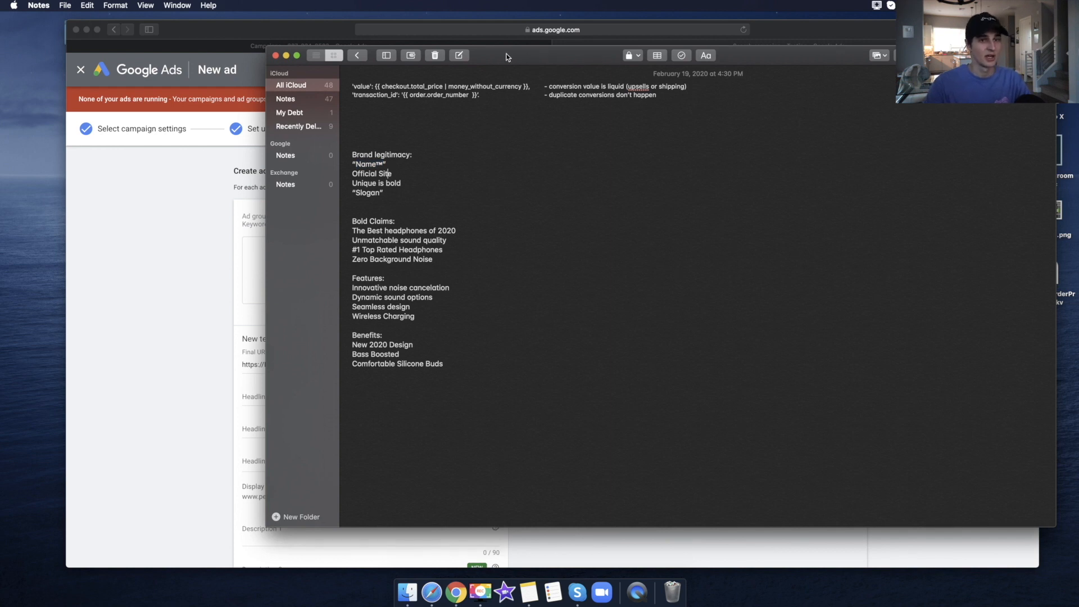
{"action": "left_click_drag", "start_coordinate": [509, 55], "coordinate": [1078, 56]}
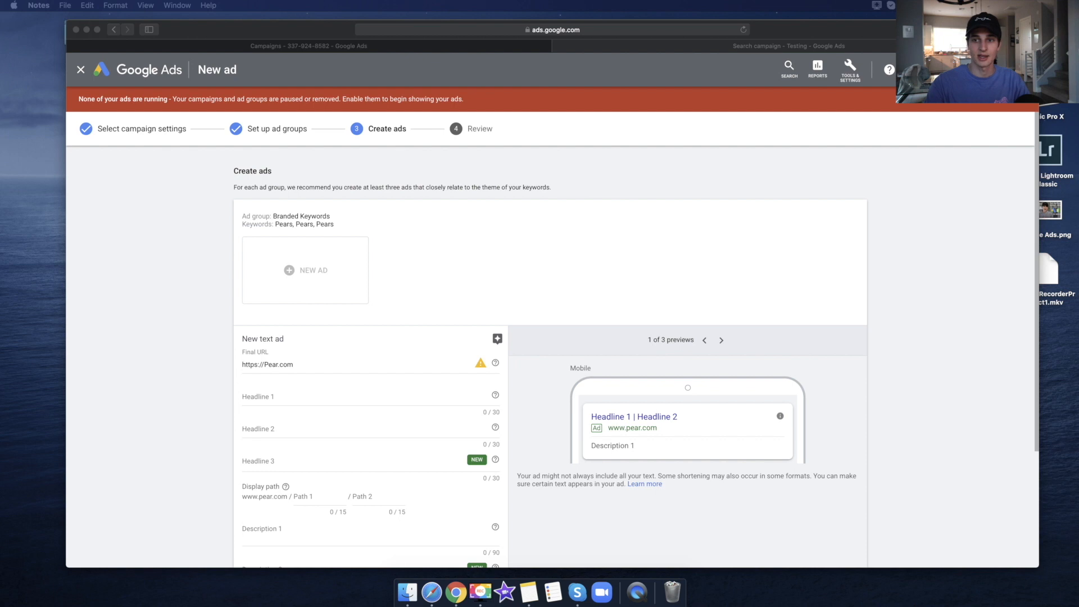
Paste the copied name line into Headline 1 of the new text ad and adapt it to read Pear™.
{"action": "scroll", "coordinate": [293, 280], "scroll_direction": "down", "scroll_amount": 3}
{"action": "left_click", "coordinate": [293, 280]}
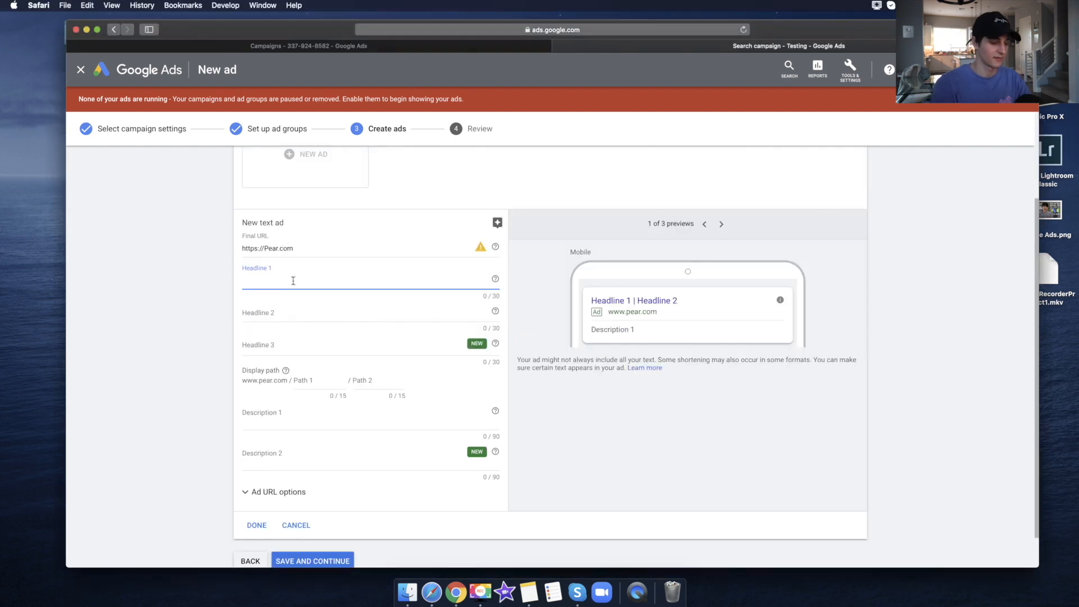
{"action": "key", "text": "cmd+v"}
{"action": "left_click_drag", "start_coordinate": [260, 280], "coordinate": [232, 283]}
{"action": "key", "text": "BackSpace"}
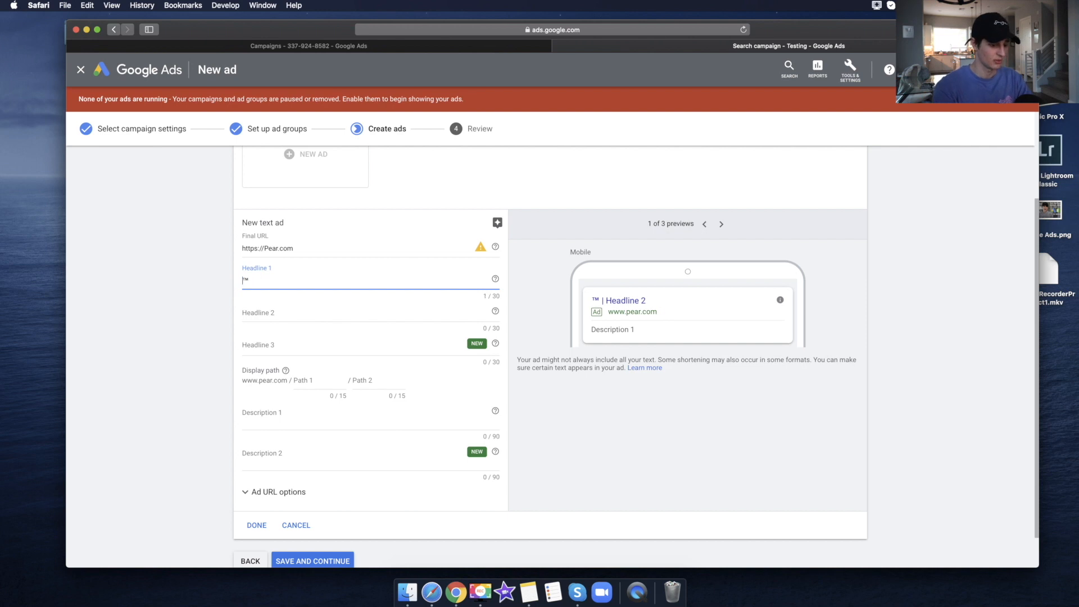
{"action": "type", "text": "Pear"}
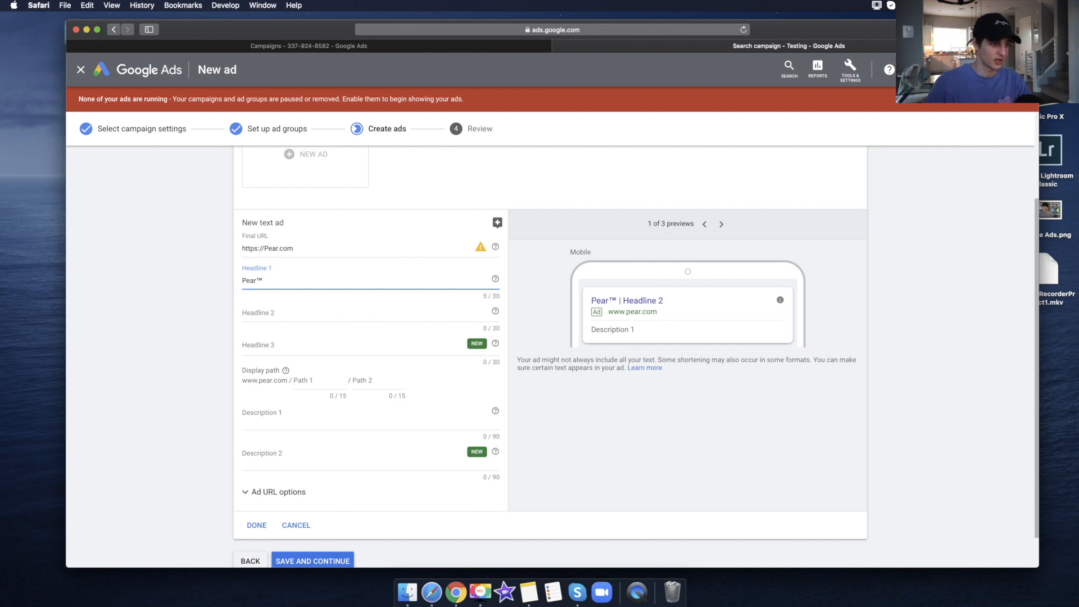
Set Headline 2 of the text ad to Official Site.
{"action": "left_click", "coordinate": [254, 310]}
{"action": "type", "text": "Offic"}
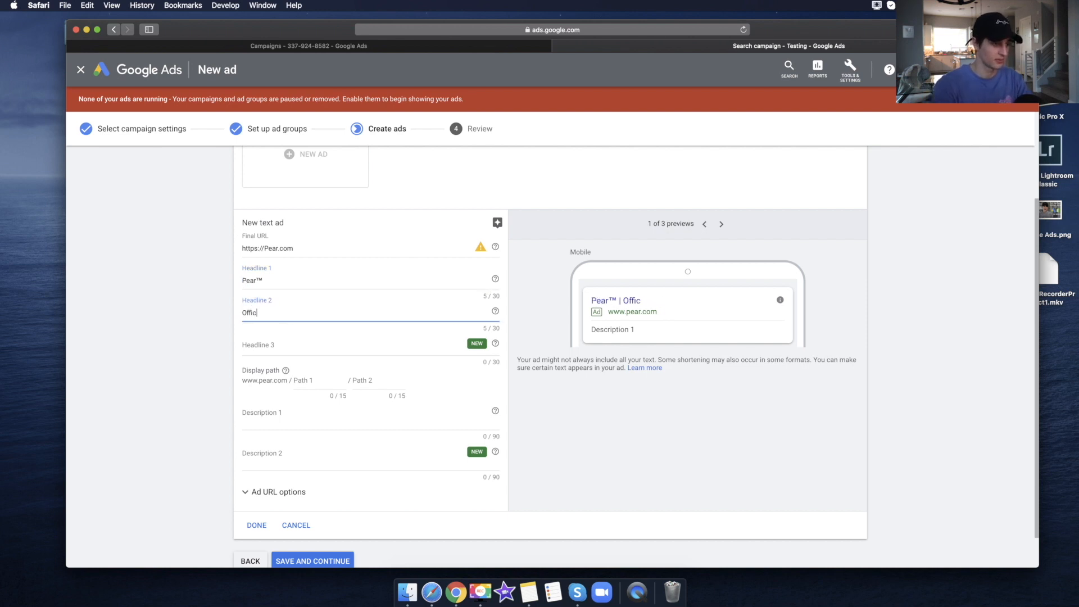
{"action": "type", "text": "ial Site"}
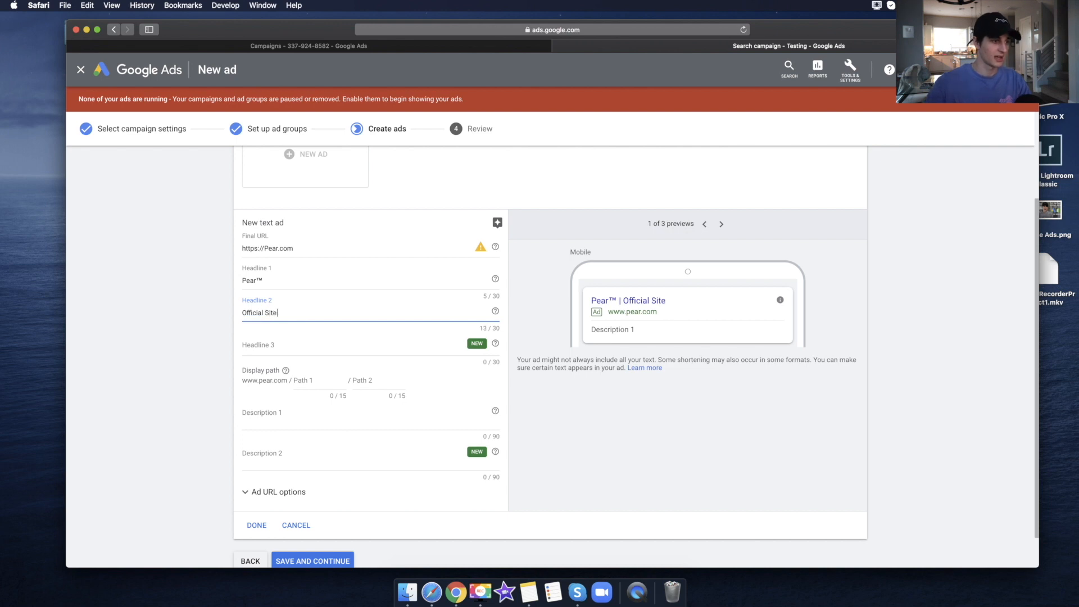
{"action": "left_click", "coordinate": [538, 454]}
Set Description 1 of the text ad to "The new PearPod Pros have over 2000 positive reviews!".
{"action": "left_click", "coordinate": [303, 419]}
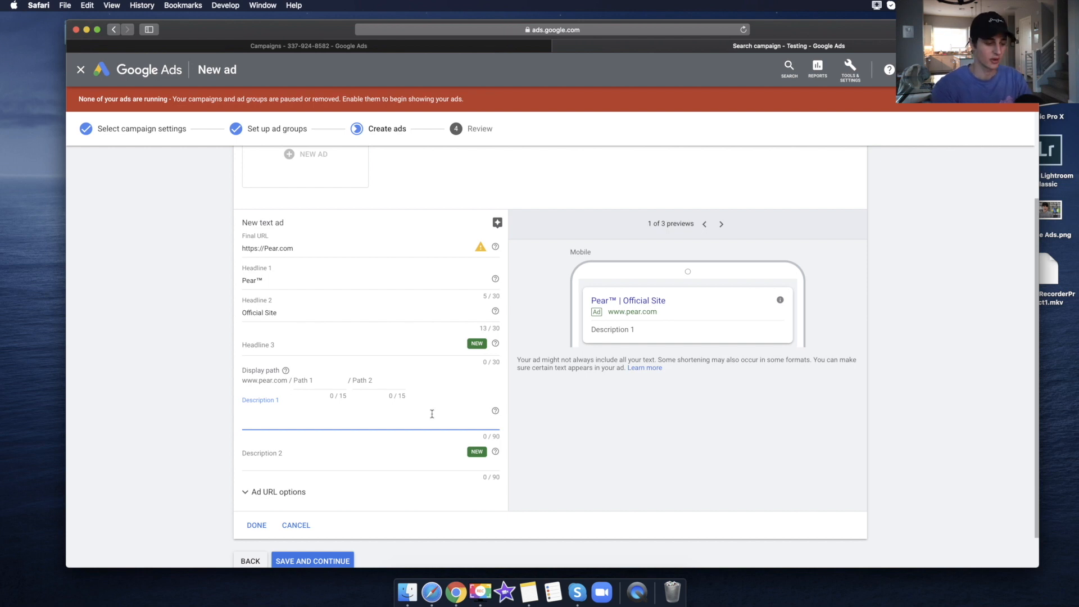
{"action": "type", "text": "The new PearPod"}
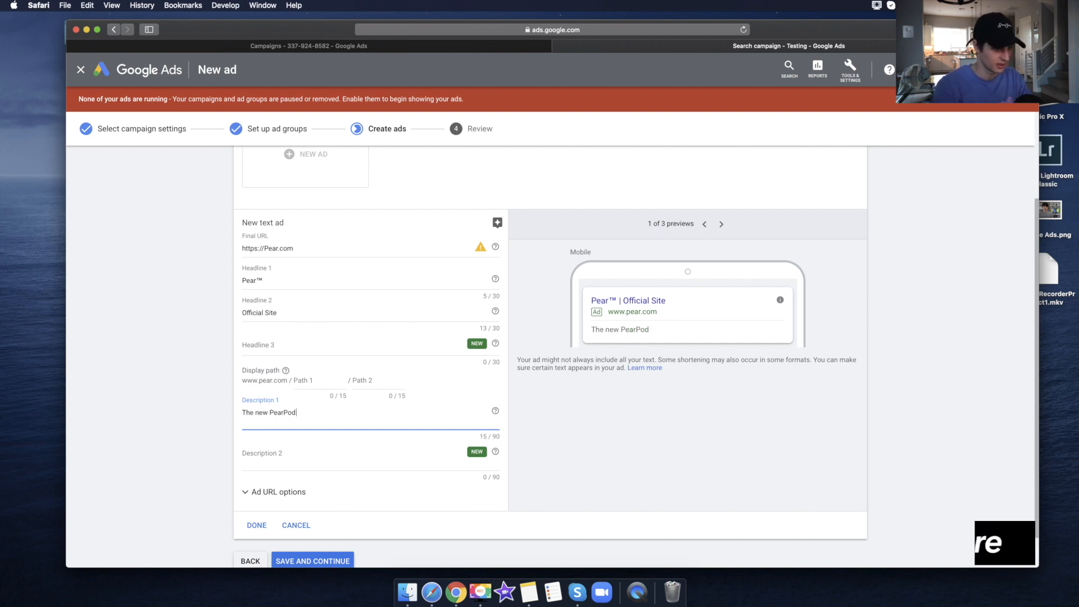
{"action": "type", "text": " Pros have over 2000 positive reviews!"}
{"action": "key", "text": "Tab"}
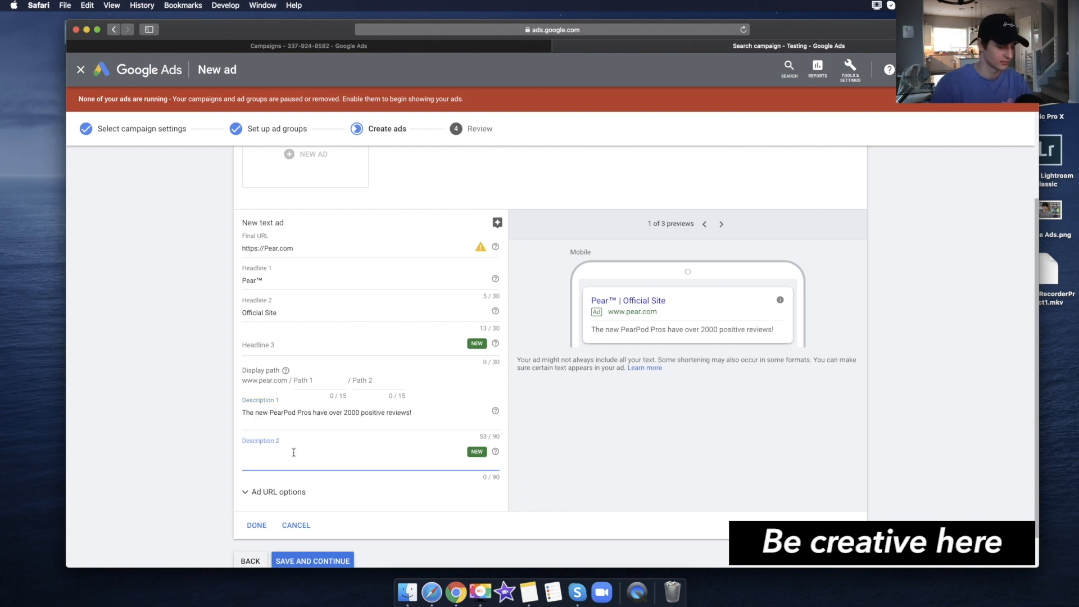
{"action": "type", "text": "Our new updated design"}
{"action": "key", "text": "alt+BackSpace"}
{"action": "key", "text": "alt+BackSpace"}
{"action": "key", "text": "alt+BackSpace"}
{"action": "key", "text": "alt+BackSpace"}
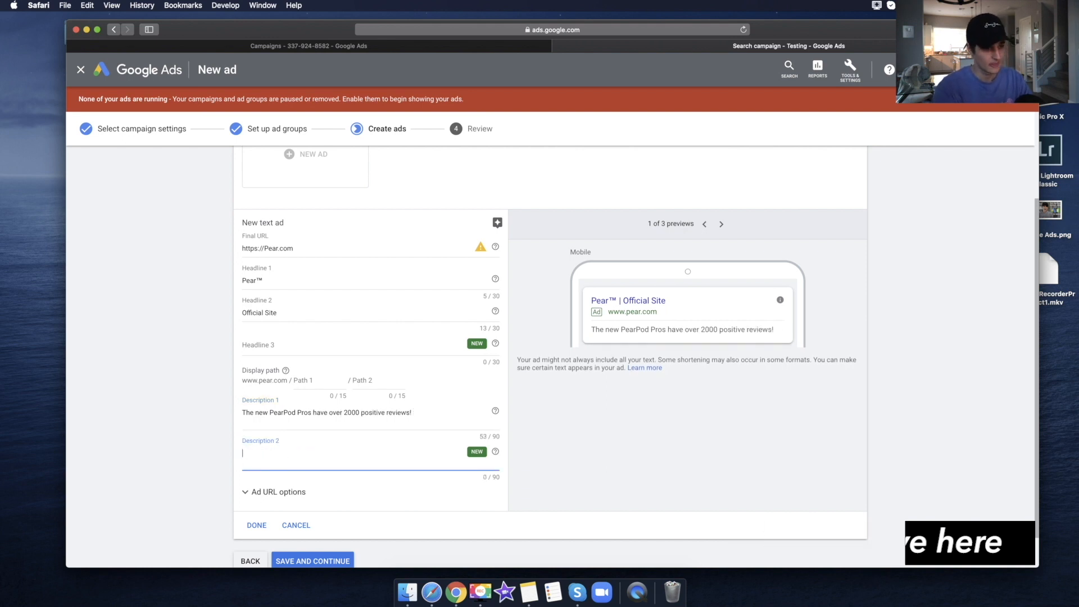
Set Description 2 of the text ad to "Use for up to 4 hours on a single charge.".
{"action": "type", "text": "Use for up to 4 hours on a single charge."}
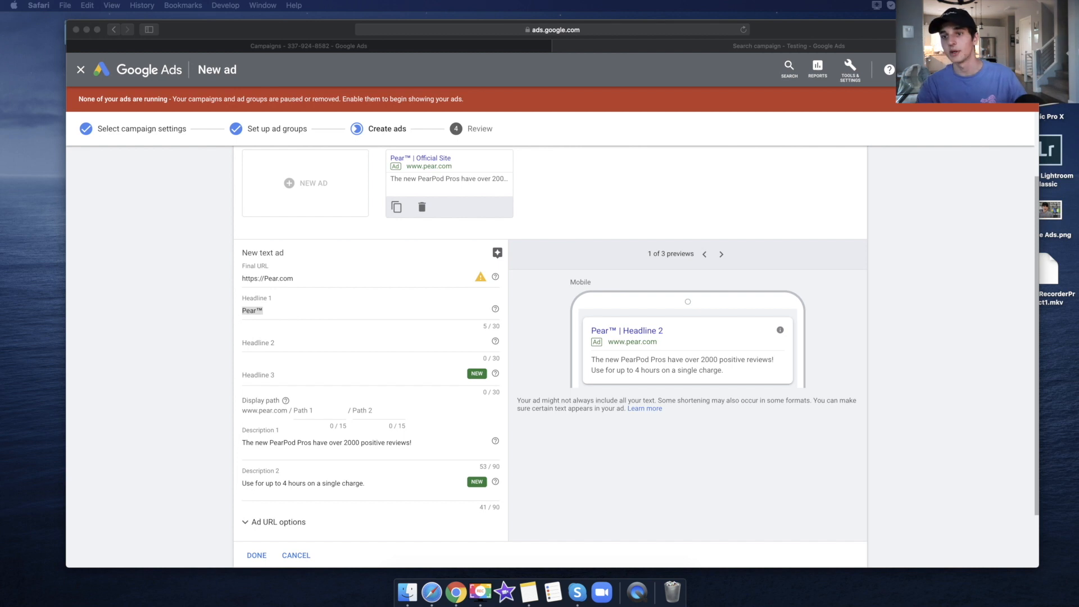
Give the second text ad "The Best headphones of 2020" as Headline 2 and "Bass Boosted" as Headline 3.
{"action": "left_click", "coordinate": [237, 338]}
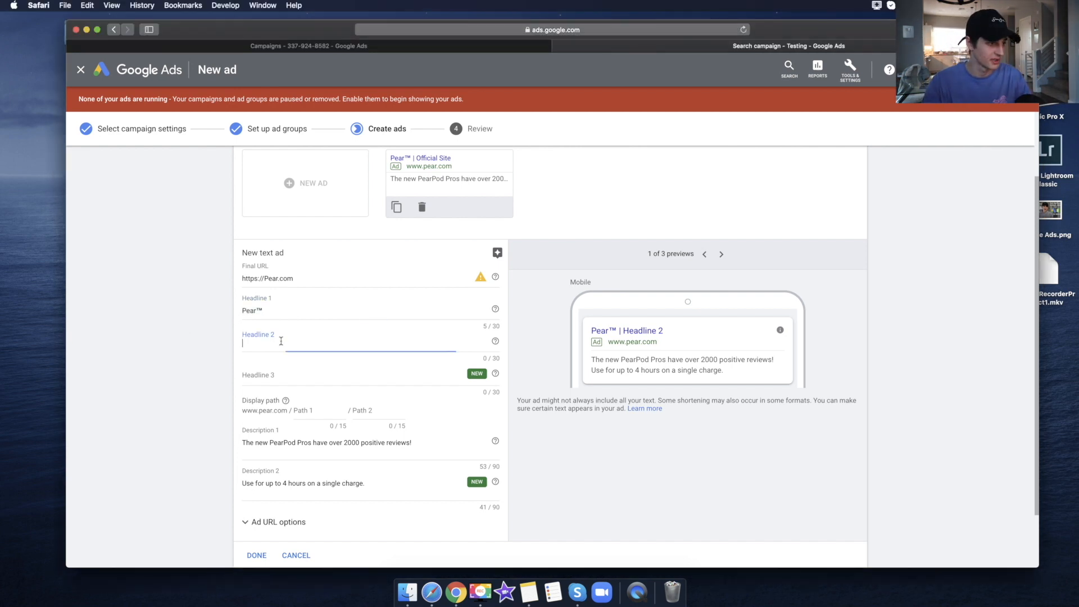
{"action": "type", "text": "The Best headphones of 2020"}
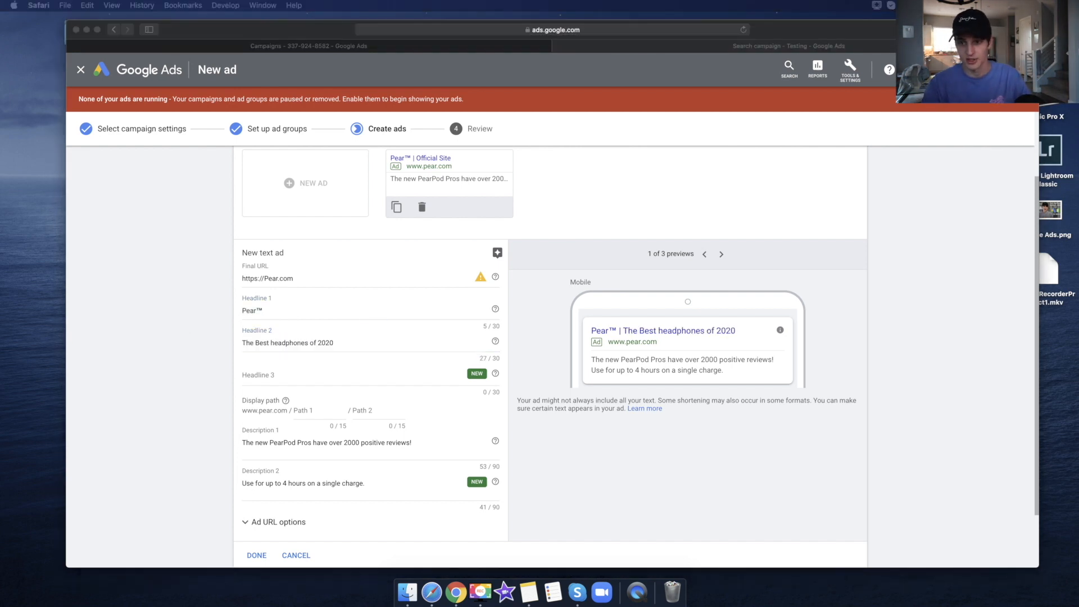
{"action": "left_click", "coordinate": [277, 376]}
{"action": "type", "text": "Bass Boosted"}
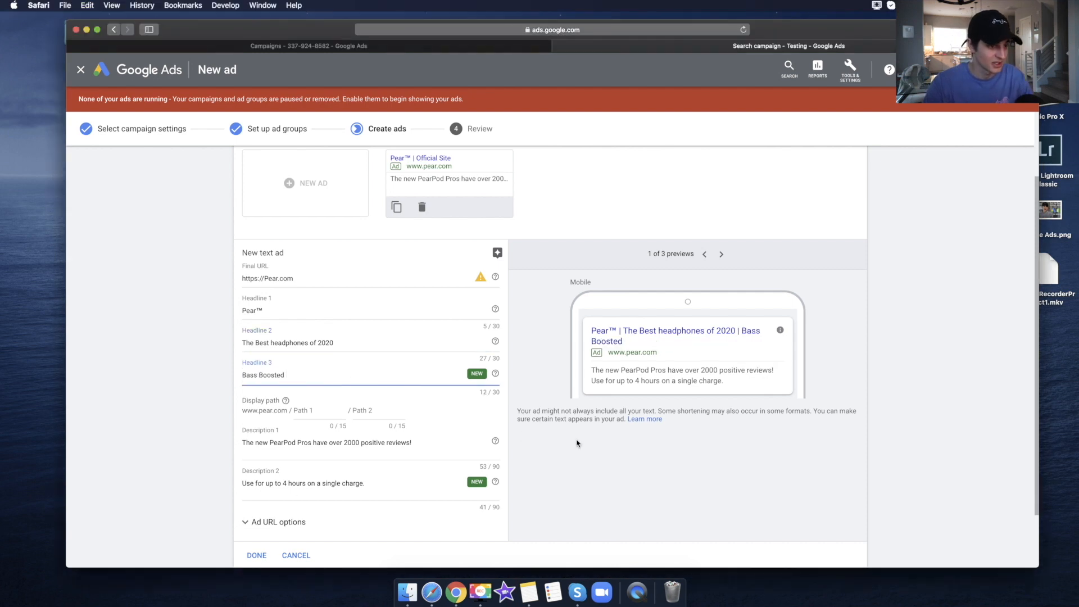
{"action": "scroll", "coordinate": [413, 368], "scroll_direction": "down", "scroll_amount": 2}
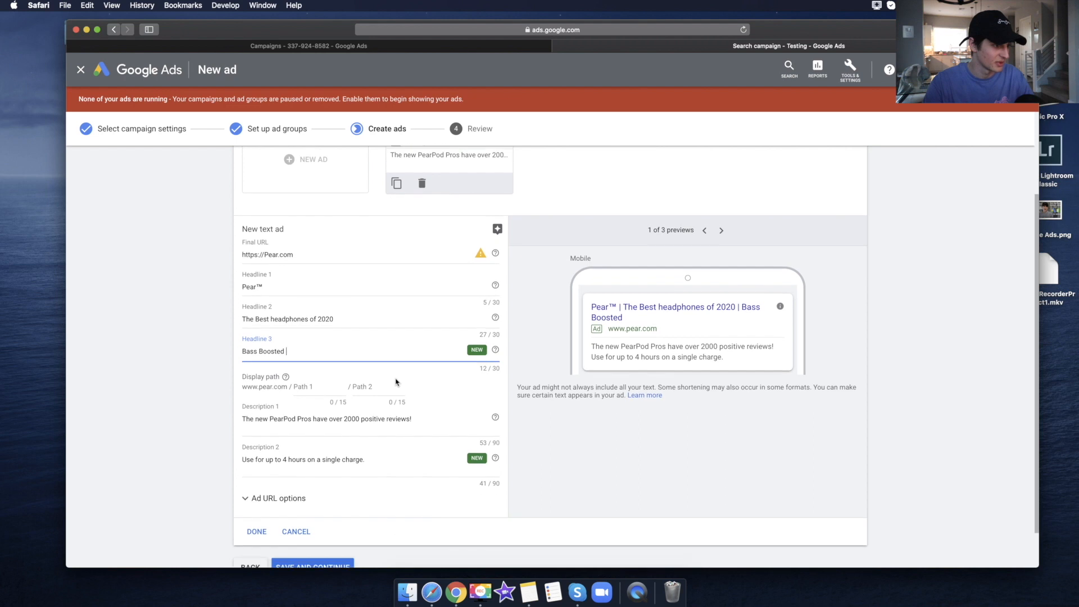
Save the text ads, finish the campaign setup and start a new responsive search ad in the Branded Keywords ad group.
{"action": "scroll", "coordinate": [292, 531], "scroll_direction": "down", "scroll_amount": 2}
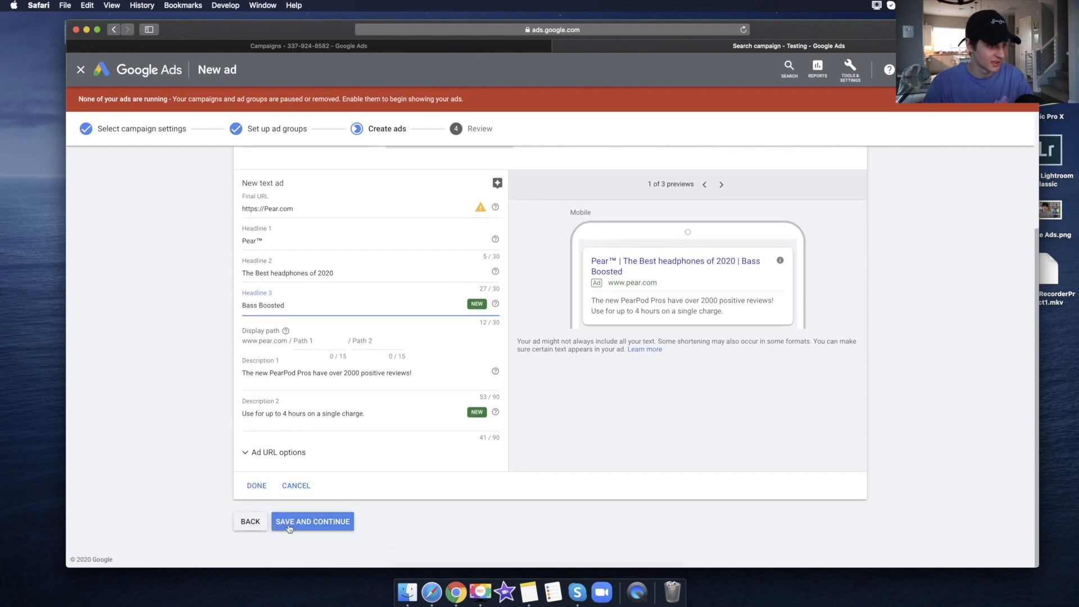
{"action": "left_click", "coordinate": [291, 521]}
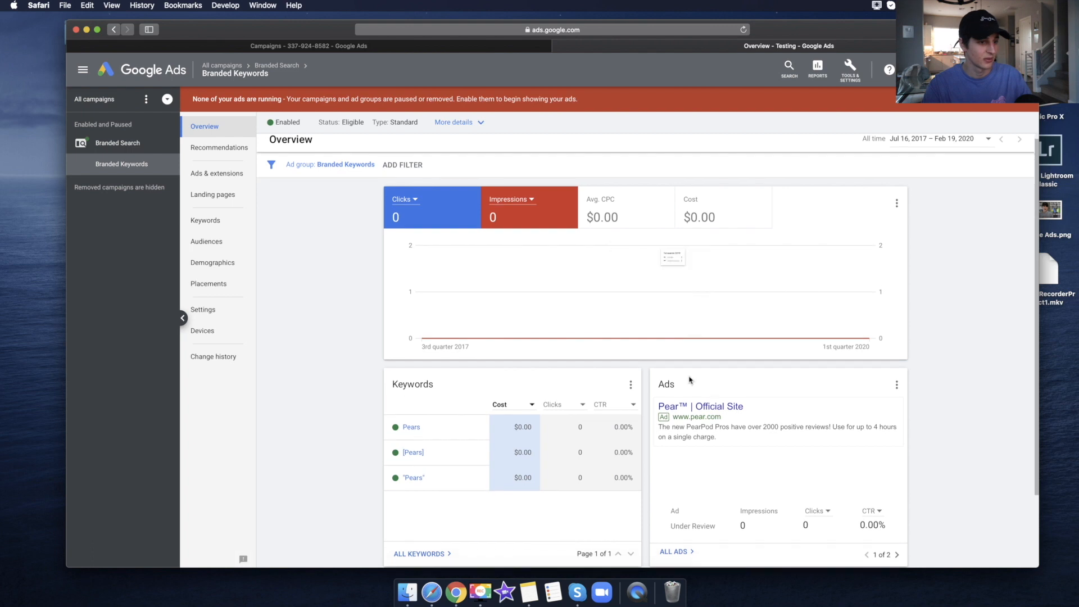
{"action": "left_click", "coordinate": [219, 174]}
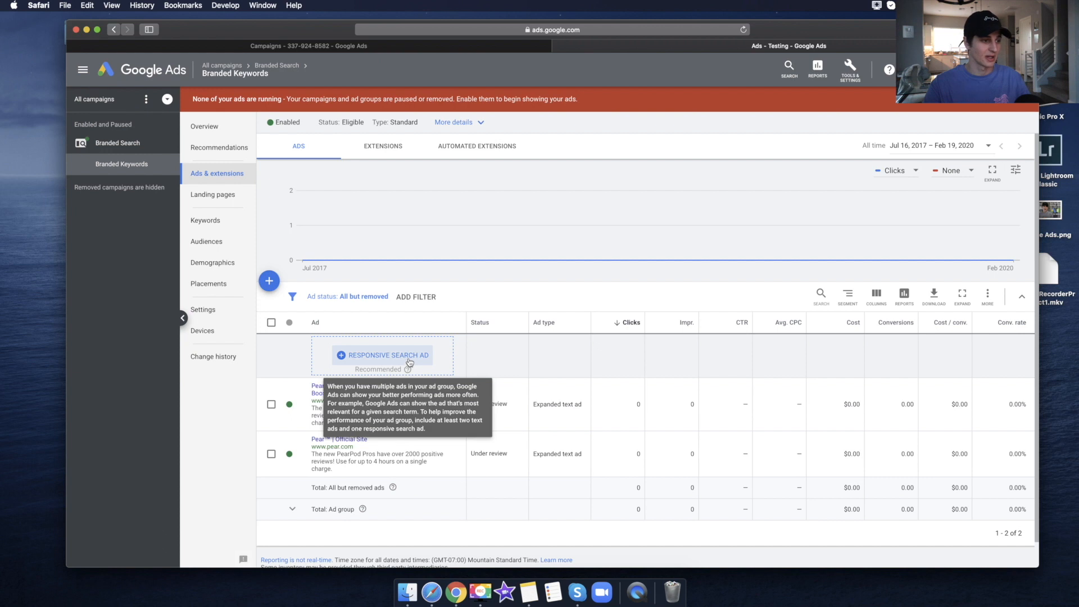
{"action": "left_click", "coordinate": [408, 357]}
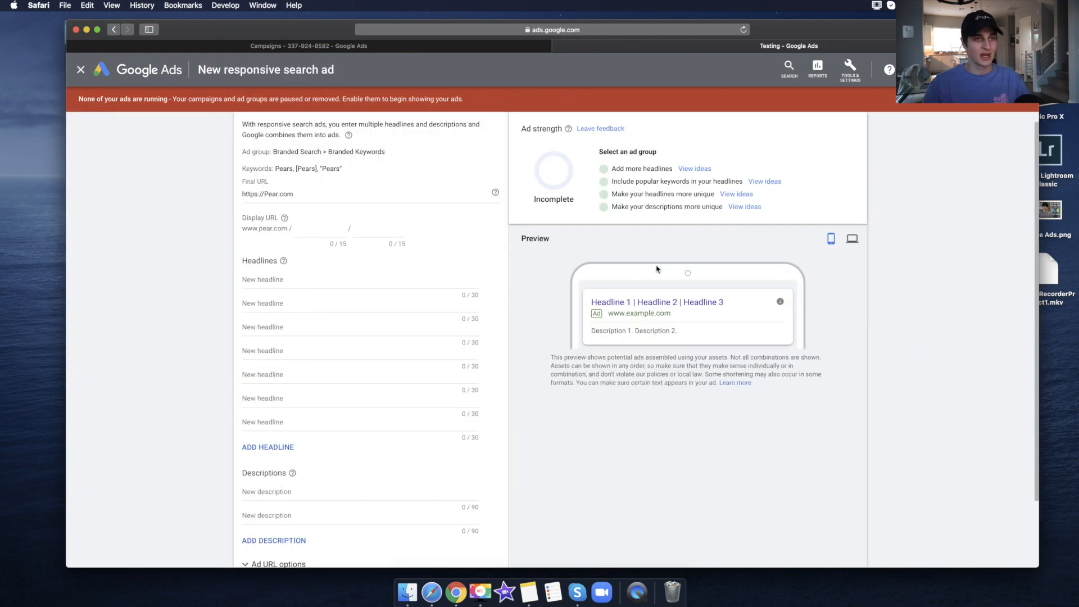
Enter "Pear™" and "Official Site" as the first two headlines of the responsive search ad.
{"action": "scroll", "coordinate": [657, 270], "scroll_direction": "up", "scroll_amount": 1}
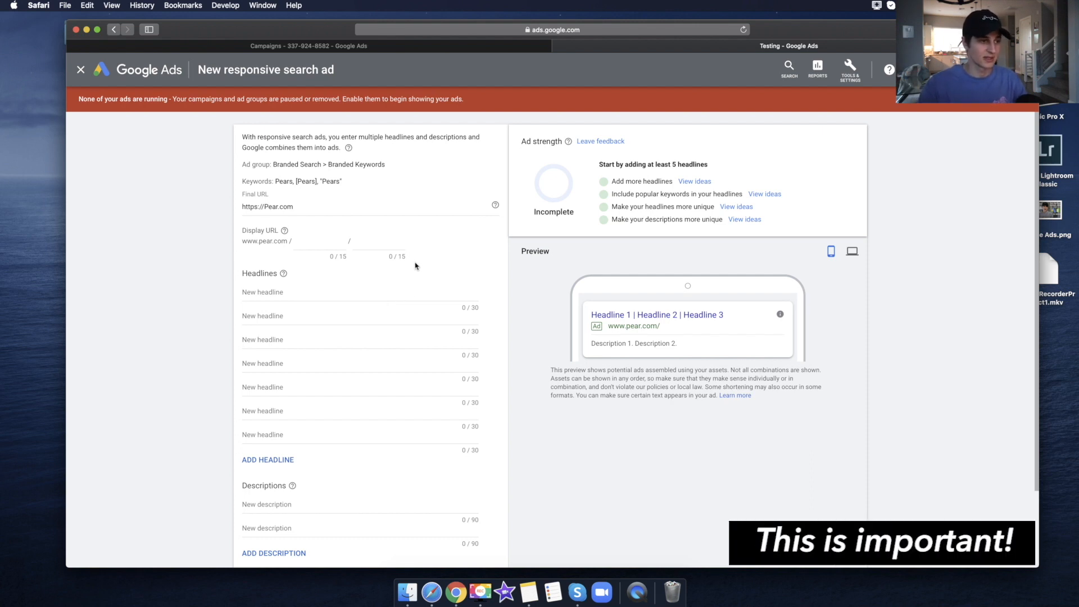
{"action": "scroll", "coordinate": [416, 266], "scroll_direction": "down", "scroll_amount": 1}
{"action": "left_click", "coordinate": [302, 266]}
{"action": "scroll", "coordinate": [315, 267], "scroll_direction": "up", "scroll_amount": 1}
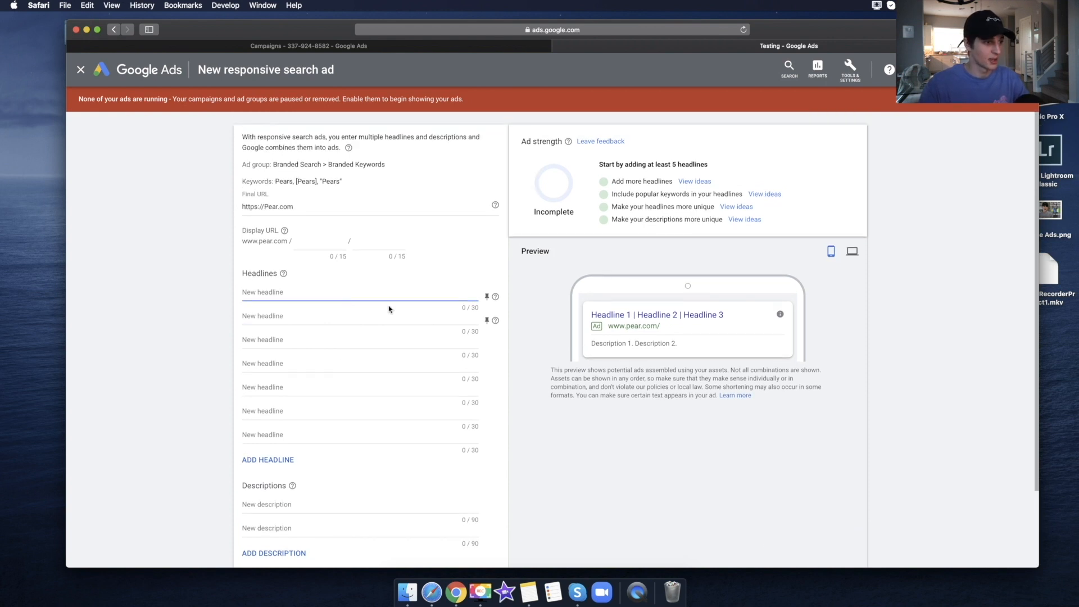
{"action": "scroll", "coordinate": [393, 438], "scroll_direction": "down", "scroll_amount": 1}
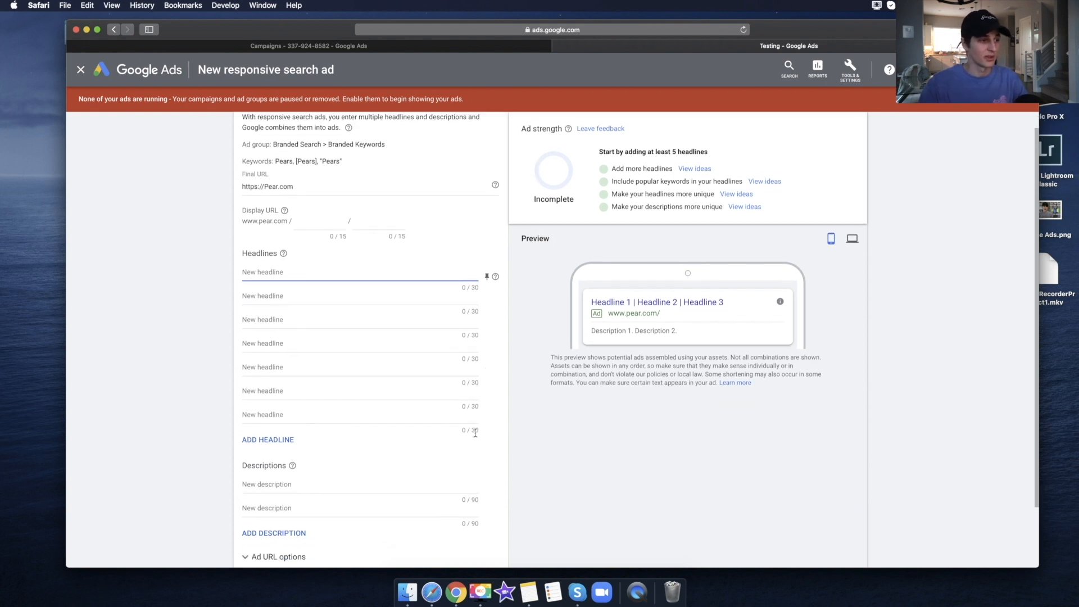
{"action": "scroll", "coordinate": [475, 432], "scroll_direction": "down", "scroll_amount": 1}
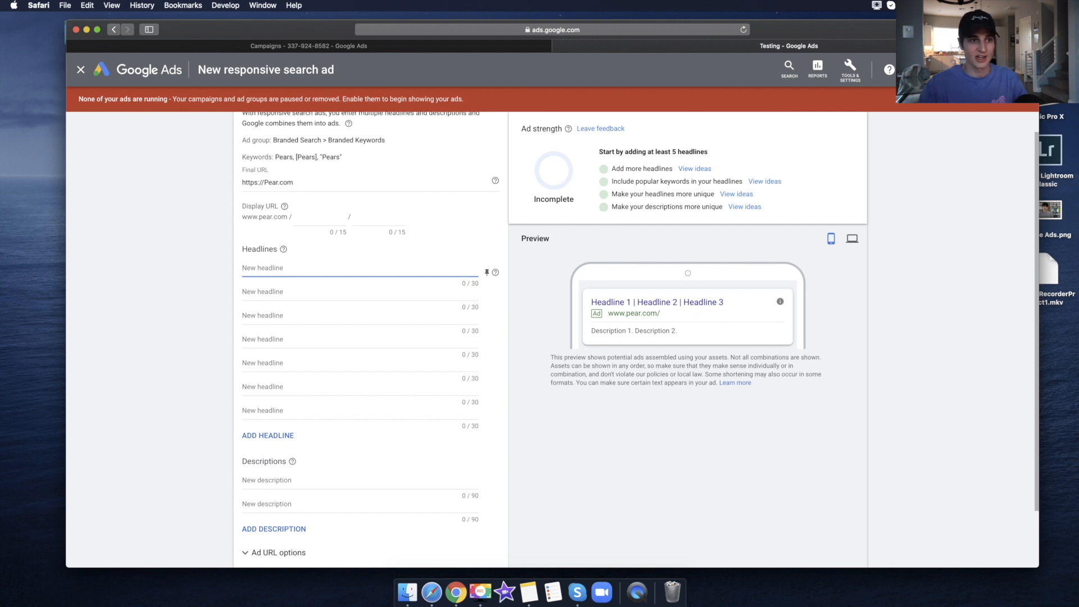
{"action": "key", "text": "super+Tab"}
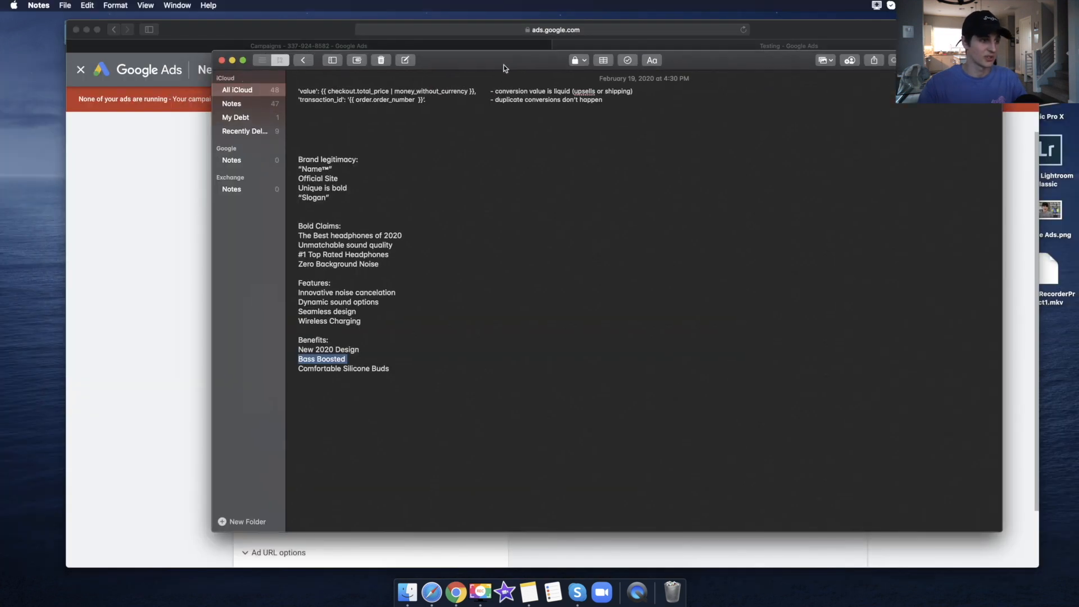
{"action": "key", "text": "super+Tab"}
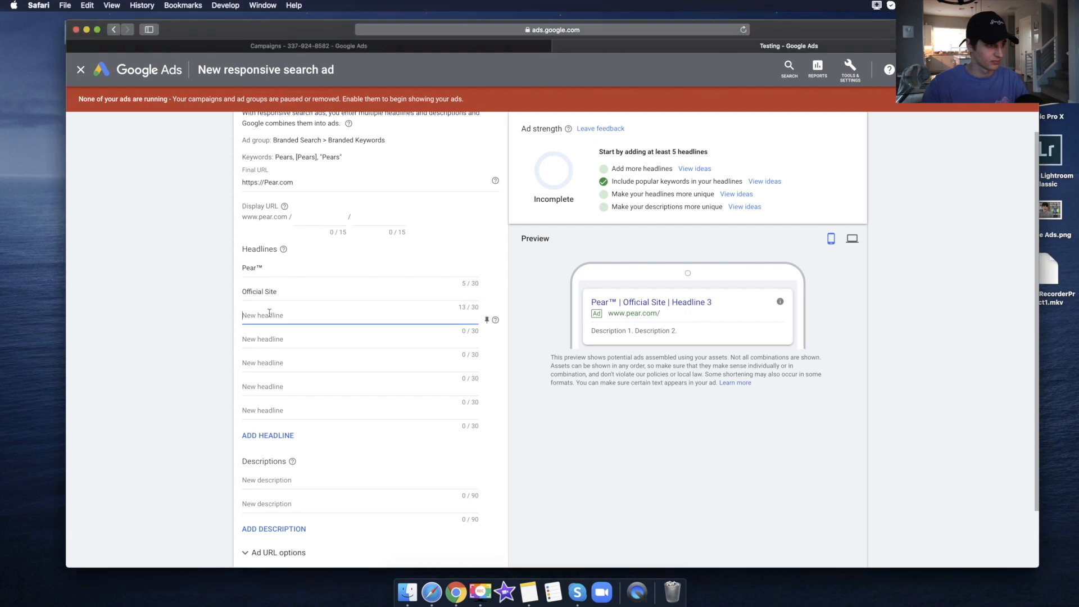
Add eleven more headlines, including "Unique is bold", "Leave sound to us", "Unmatchable sound quality", "Zero Background Noise" and "Bass Boosted".
{"action": "type", "text": "\"We"}
{"action": "key", "text": "BackSpace"}
{"action": "key", "text": "BackSpace"}
{"action": "key", "text": "BackSpace"}
{"action": "key", "text": "BackSpace"}
{"action": "type", "text": "Leave sound to usUnmatchable sound quality"}
Set the two descriptions to "Comfortable Silicone Buds that will drive you crazy." and "Come try our new headphones for 50% off today only.".
{"action": "scroll", "coordinate": [272, 474], "scroll_direction": "down", "scroll_amount": 5}
{"action": "left_click", "coordinate": [272, 472]}
{"action": "type", "text": "Comfortable Silicone Buds that will drive you crazy."}
{"action": "key", "text": "Tab"}
{"action": "type", "text": "Come try ou"}
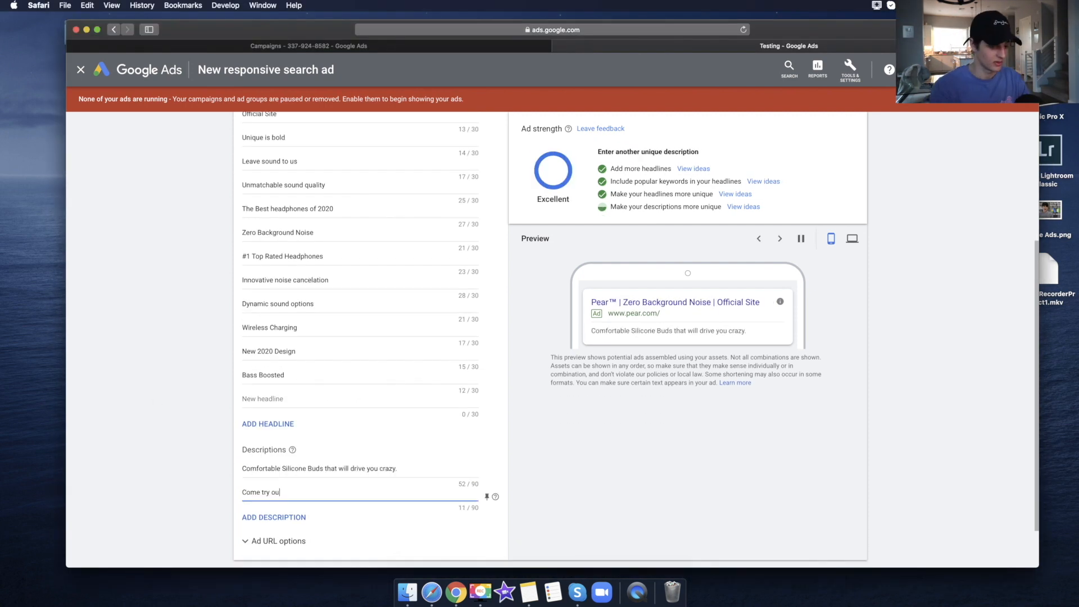
{"action": "type", "text": "r new headphones for 50% oe"}
{"action": "key", "text": "BackSpace"}
{"action": "type", "text": "ff today only."}
Add the descriptions "Our technology was developed in the United States." and "We offer over 3 dynamic sound options.", and save the ad.
{"action": "scroll", "coordinate": [597, 178], "scroll_direction": "up", "scroll_amount": 5}
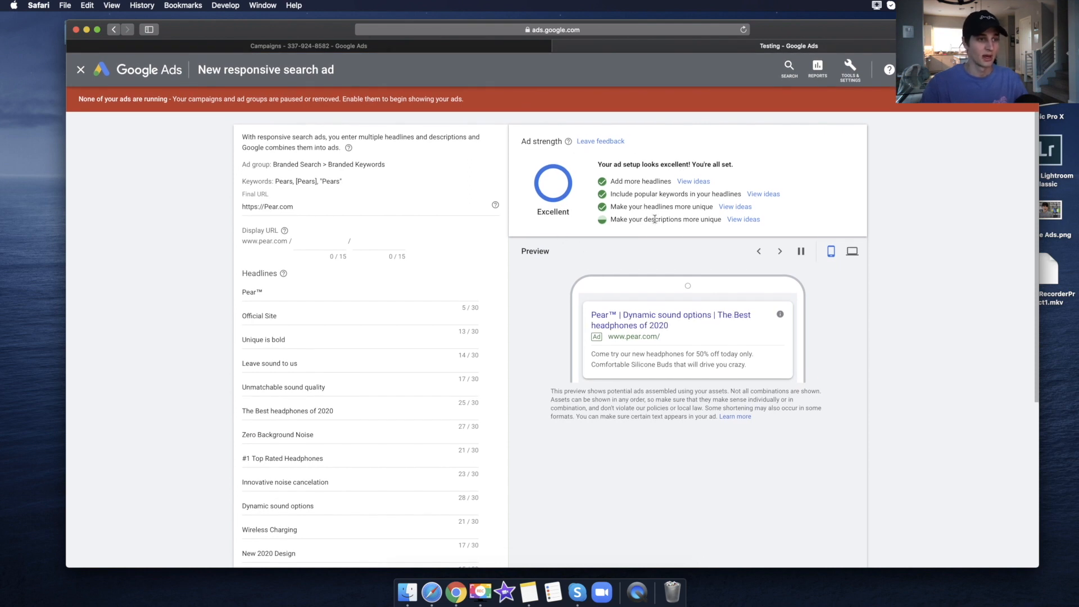
{"action": "scroll", "coordinate": [654, 219], "scroll_direction": "down", "scroll_amount": 3}
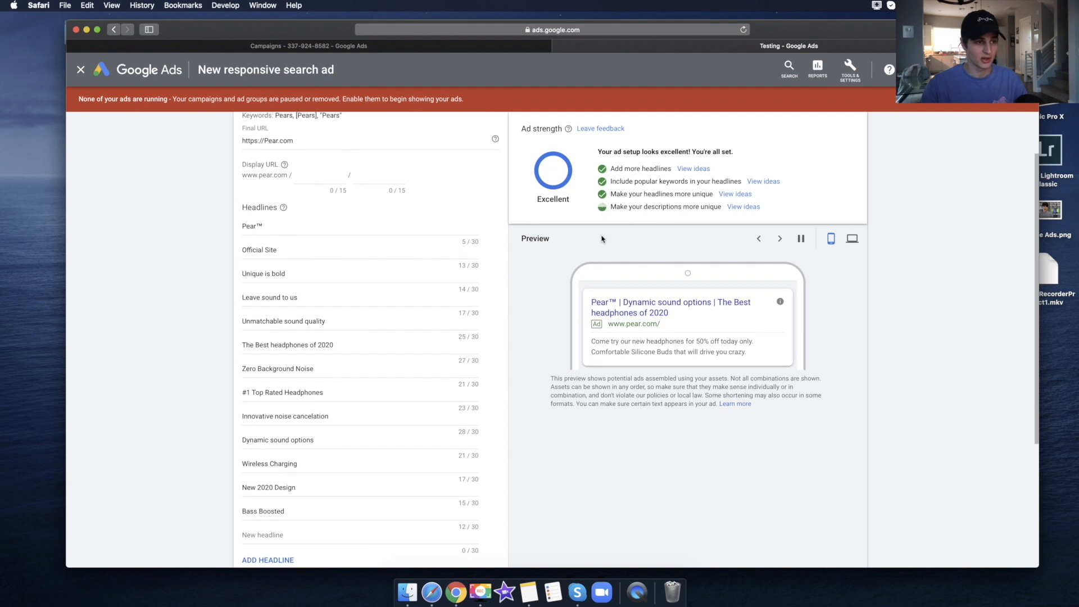
{"action": "scroll", "coordinate": [380, 386], "scroll_direction": "down", "scroll_amount": 8}
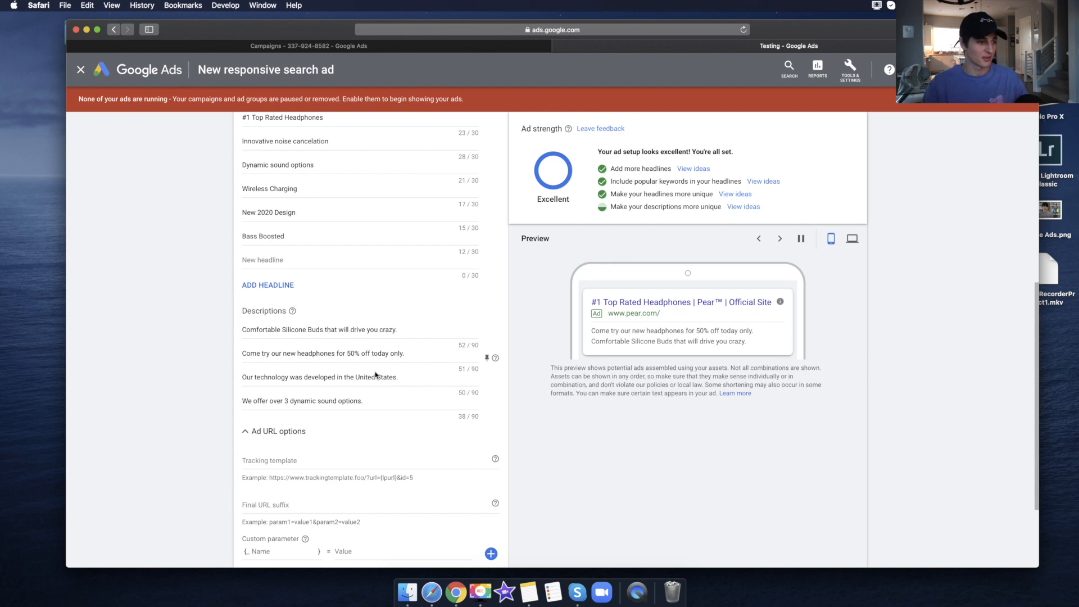
{"action": "scroll", "coordinate": [329, 404], "scroll_direction": "up", "scroll_amount": 10}
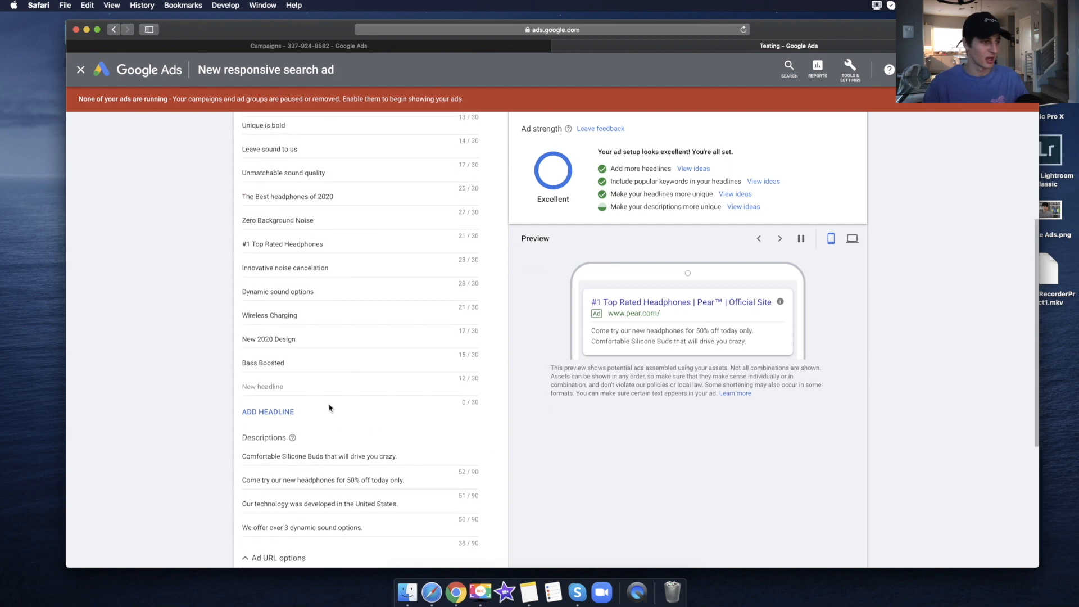
{"action": "scroll", "coordinate": [330, 409], "scroll_direction": "down", "scroll_amount": 14}
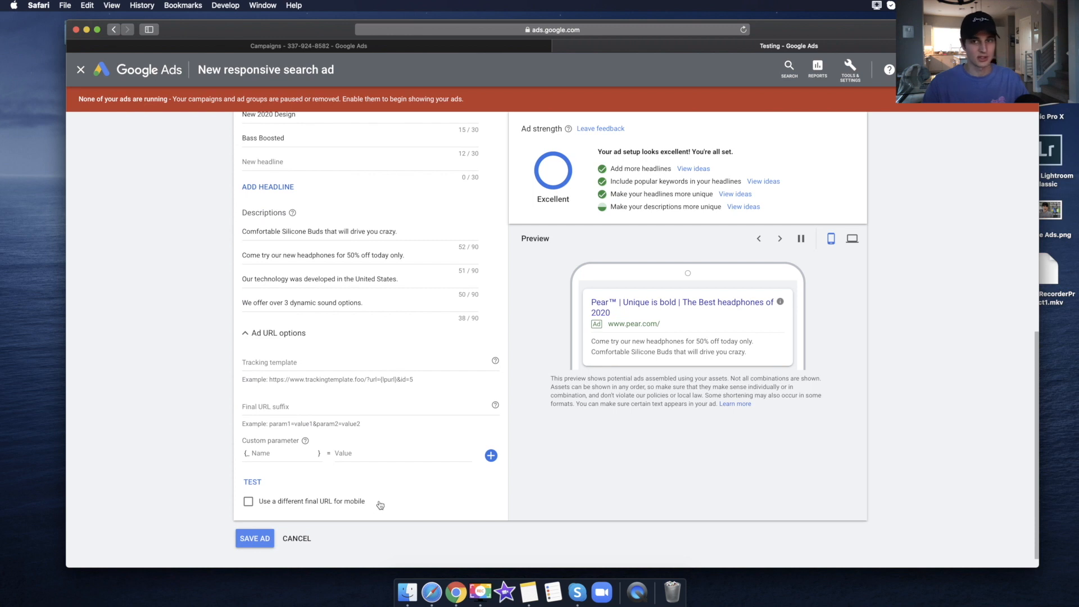
{"action": "left_click", "coordinate": [261, 539]}
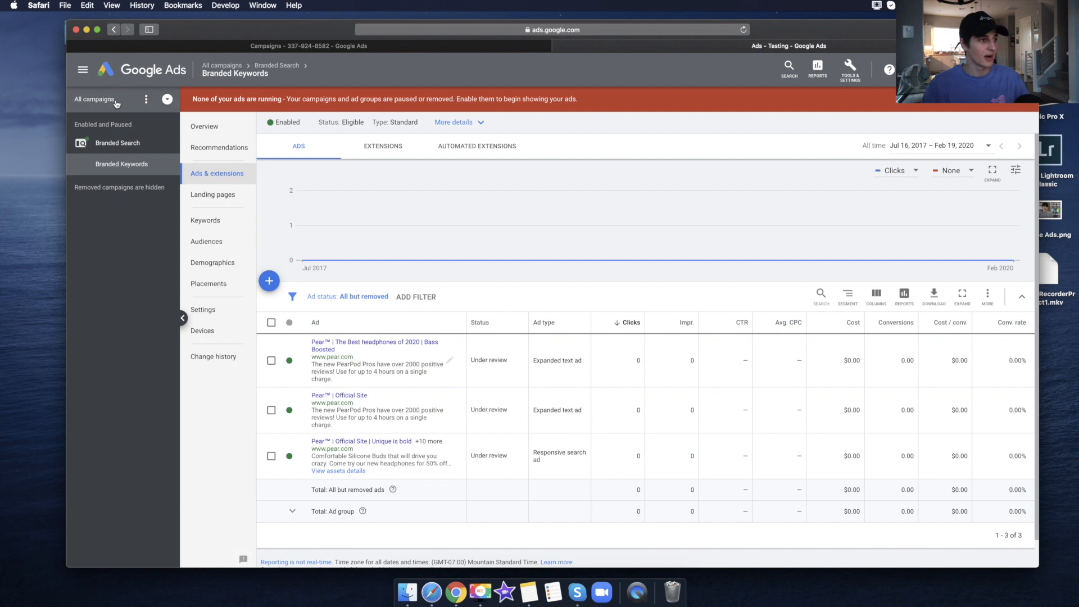
Start a new campaign with the Sales goal, the Display type and the Standard display campaign subtype.
{"action": "left_click", "coordinate": [98, 99]}
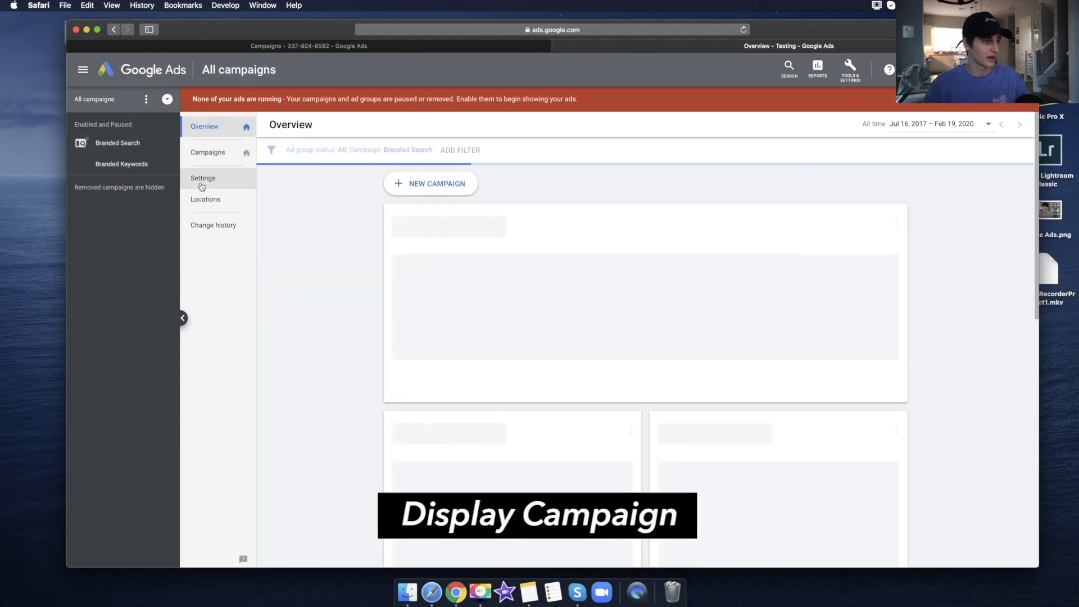
{"action": "left_click", "coordinate": [431, 185]}
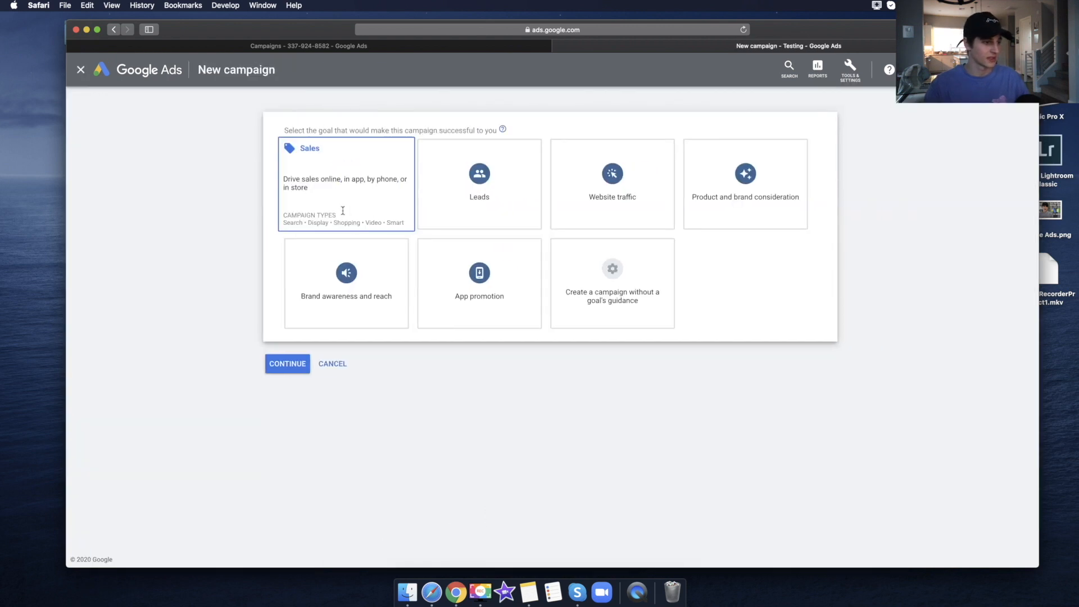
{"action": "left_click", "coordinate": [343, 213]}
{"action": "left_click", "coordinate": [427, 416]}
{"action": "scroll", "coordinate": [414, 458], "scroll_direction": "down", "scroll_amount": 5}
{"action": "scroll", "coordinate": [412, 452], "scroll_direction": "down", "scroll_amount": 3}
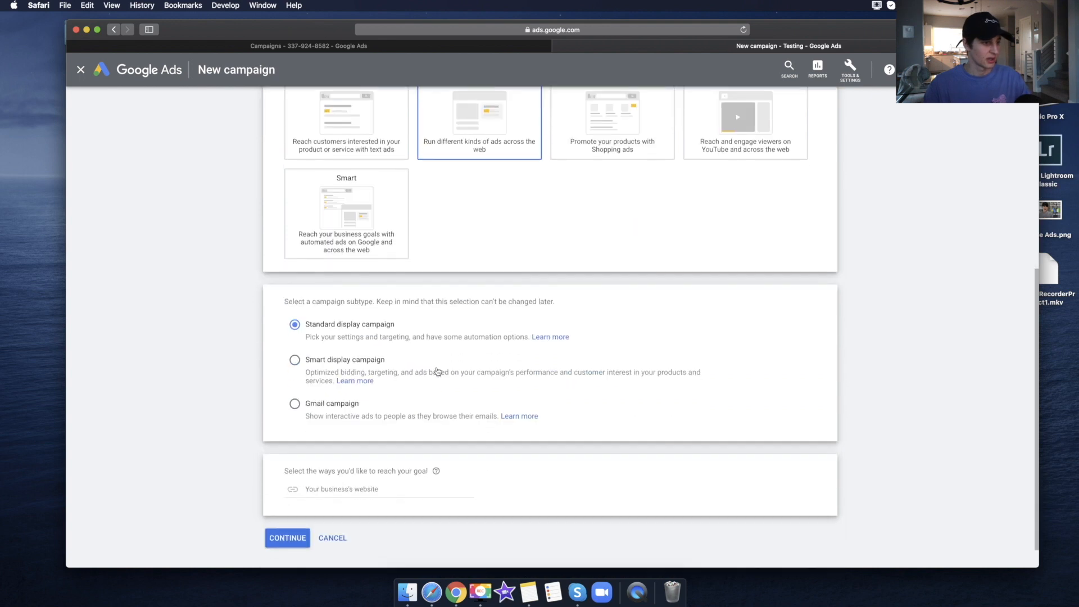
{"action": "left_click", "coordinate": [353, 458]}
{"action": "type", "text": "https:pear.com"}
{"action": "key", "text": "Return"}
{"action": "type", "text": "Display Campaign"}
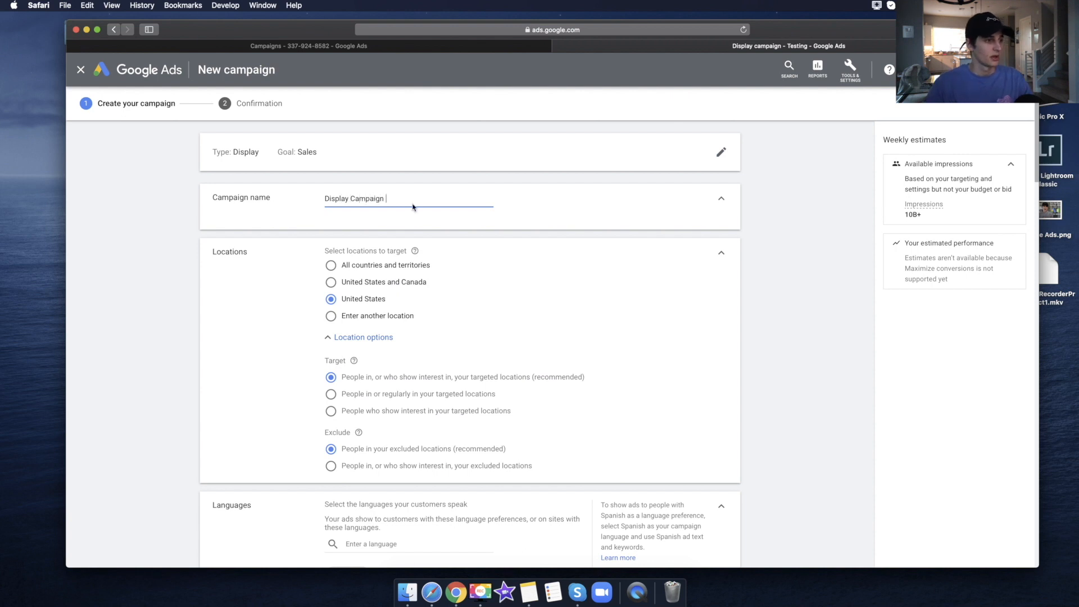
Examine the display campaign's location, language, bidding and budget settings and the fields of the responsive display ad.
{"action": "scroll", "coordinate": [412, 207], "scroll_direction": "down", "scroll_amount": 4}
{"action": "scroll", "coordinate": [358, 353], "scroll_direction": "down", "scroll_amount": 3}
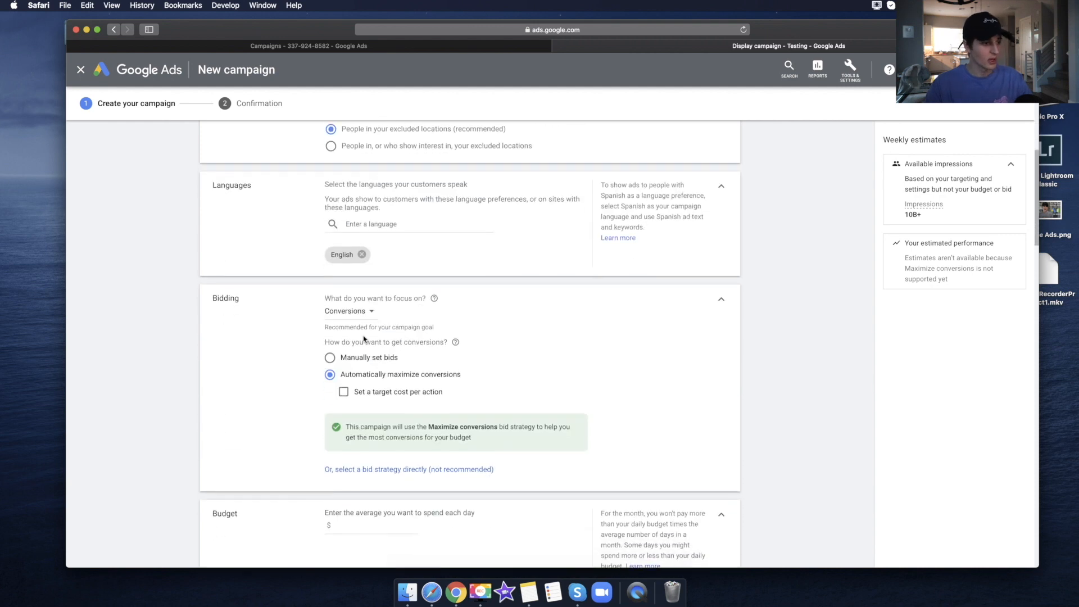
{"action": "scroll", "coordinate": [364, 339], "scroll_direction": "down", "scroll_amount": 1}
{"action": "scroll", "coordinate": [343, 360], "scroll_direction": "down", "scroll_amount": 4}
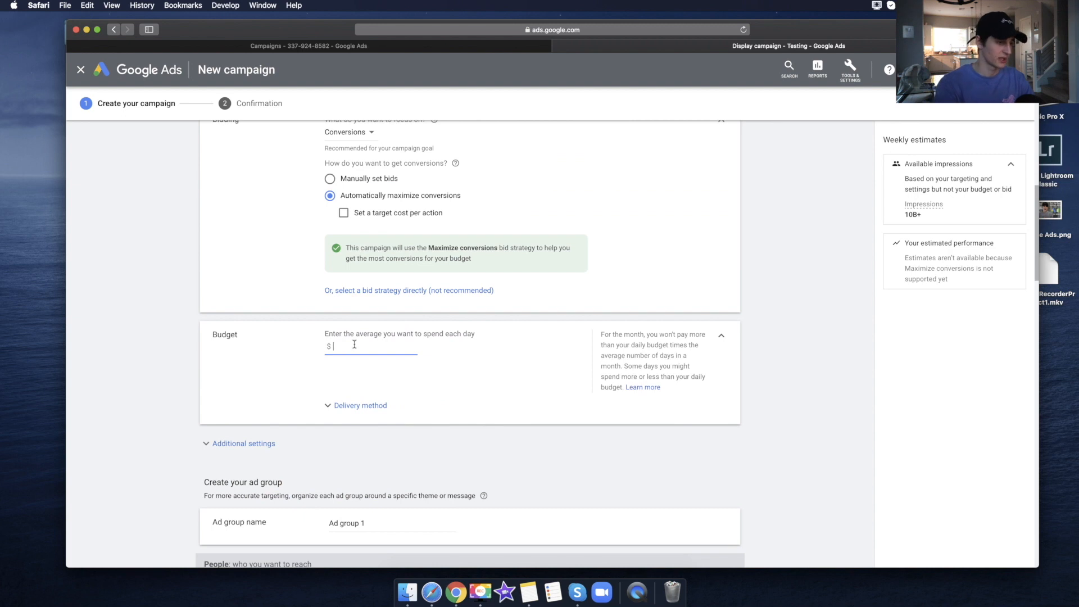
{"action": "scroll", "coordinate": [561, 375], "scroll_direction": "down", "scroll_amount": 15}
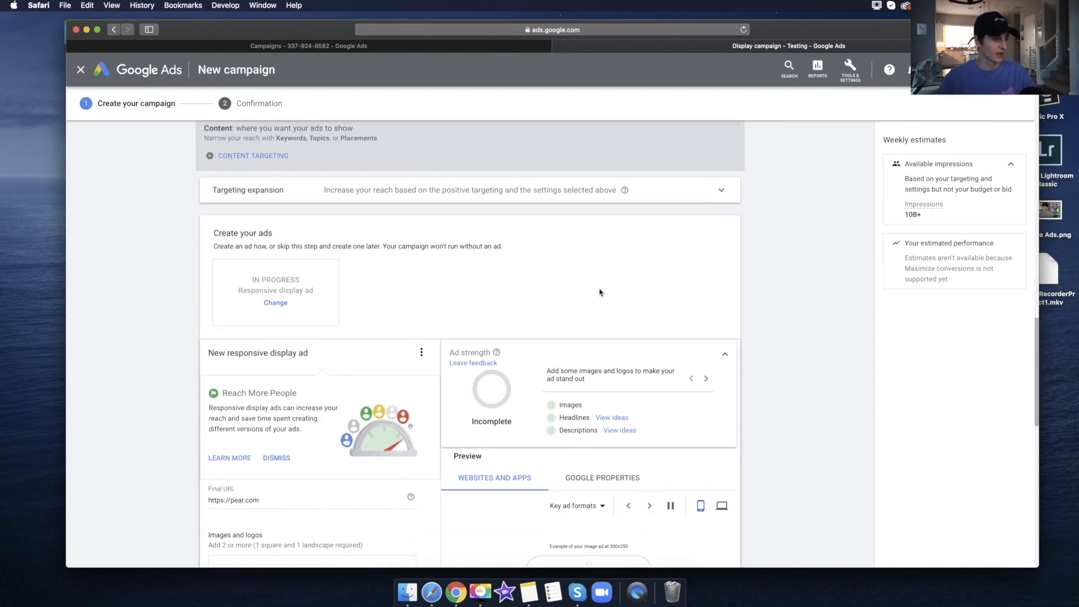
{"action": "scroll", "coordinate": [430, 388], "scroll_direction": "down", "scroll_amount": 5}
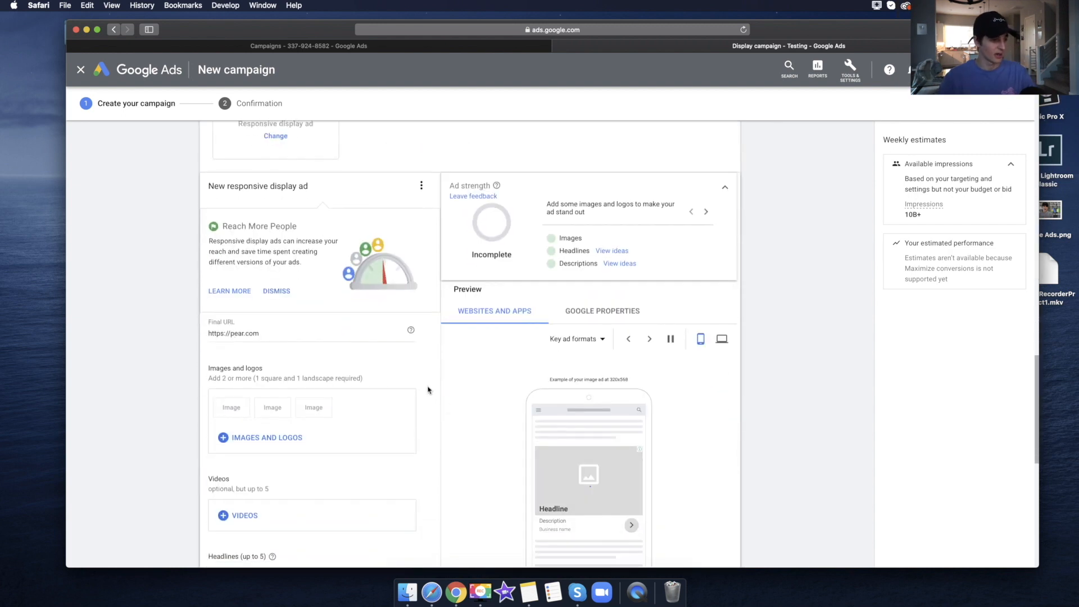
{"action": "scroll", "coordinate": [337, 306], "scroll_direction": "down", "scroll_amount": 3}
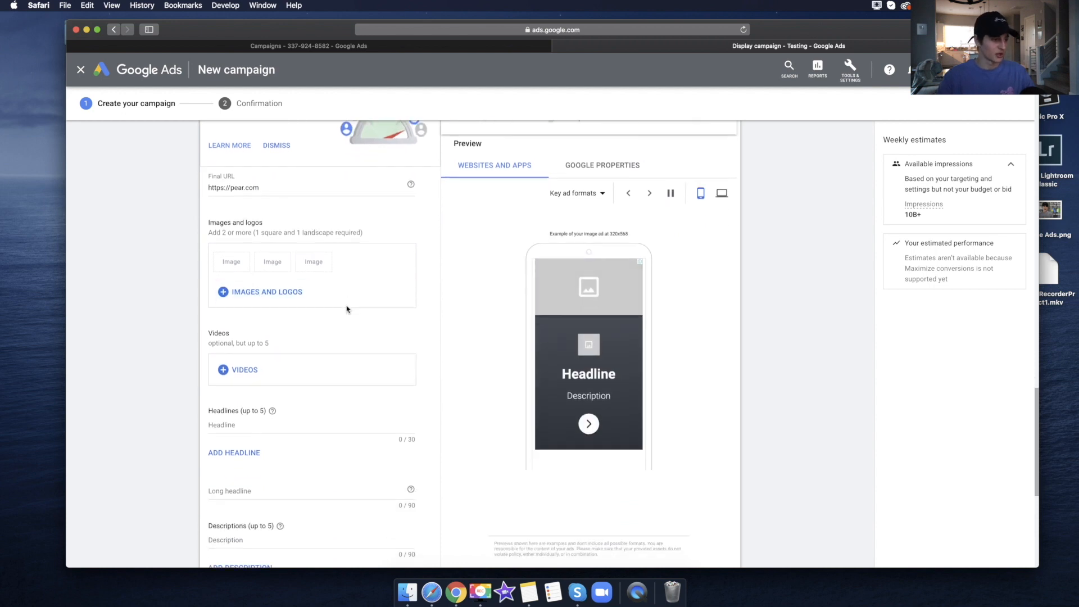
Upload the Pears logo and the five headphone pictures from the desktop to the ad's images and logos.
{"action": "scroll", "coordinate": [288, 343], "scroll_direction": "up", "scroll_amount": 3}
{"action": "left_click", "coordinate": [283, 329]}
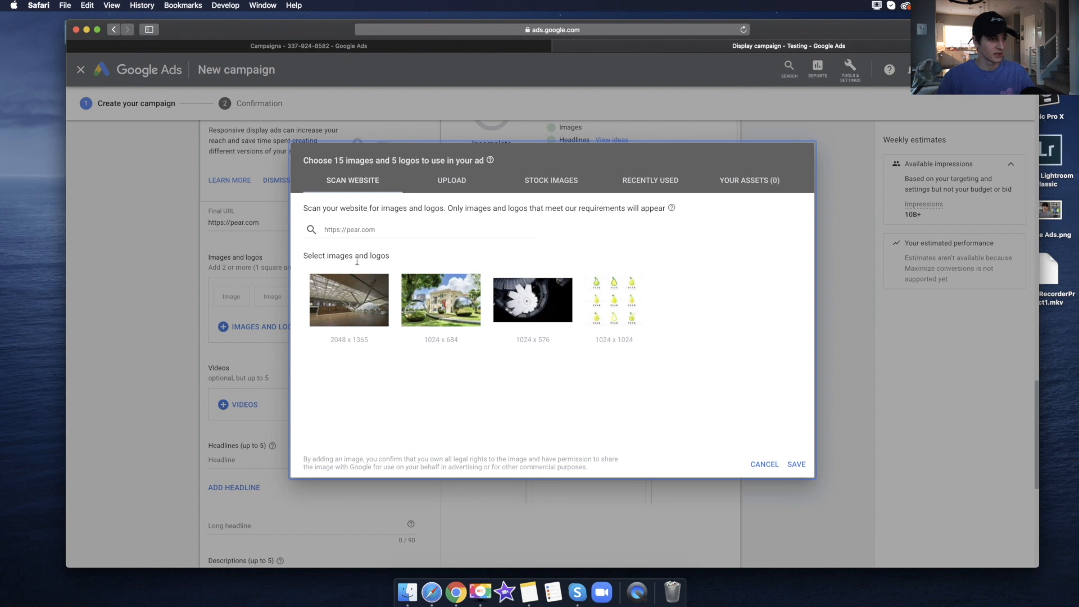
{"action": "left_click", "coordinate": [460, 187]}
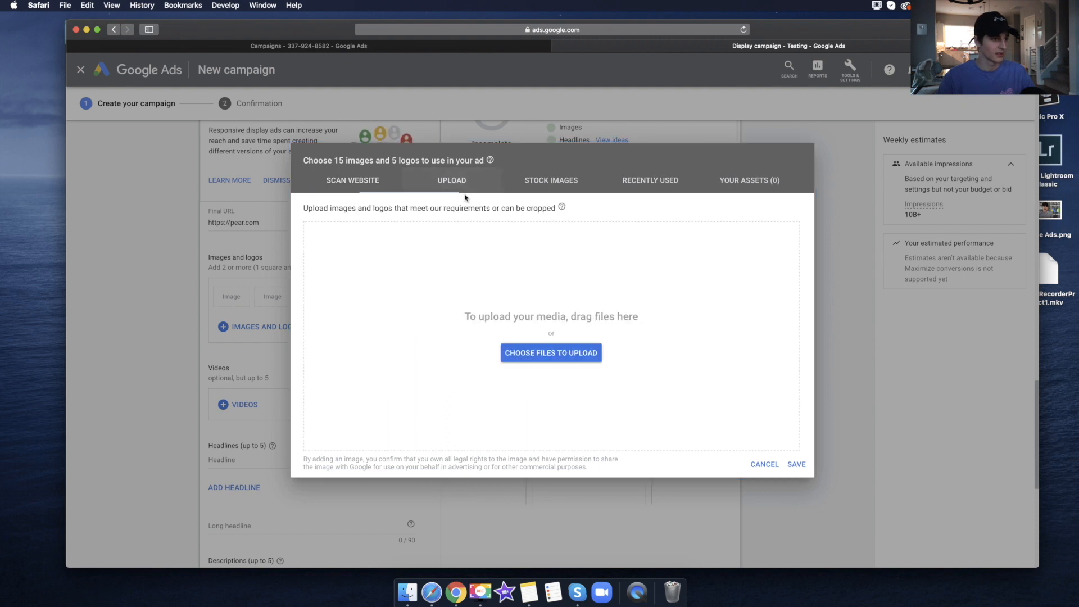
{"action": "left_click_drag", "start_coordinate": [820, 57], "coordinate": [807, 183]}
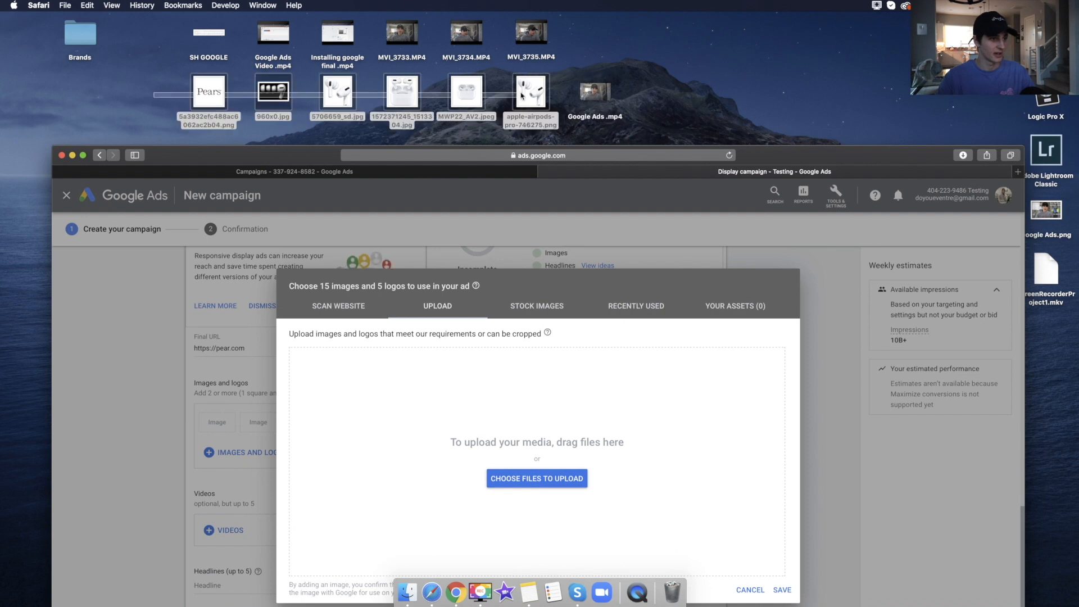
{"action": "left_click_drag", "start_coordinate": [521, 96], "coordinate": [568, 427]}
{"action": "left_click_drag", "start_coordinate": [788, 125], "coordinate": [787, 32]}
Use the uploaded Pears picture as the ad's square (1:1) logo.
{"action": "left_click", "coordinate": [328, 297]}
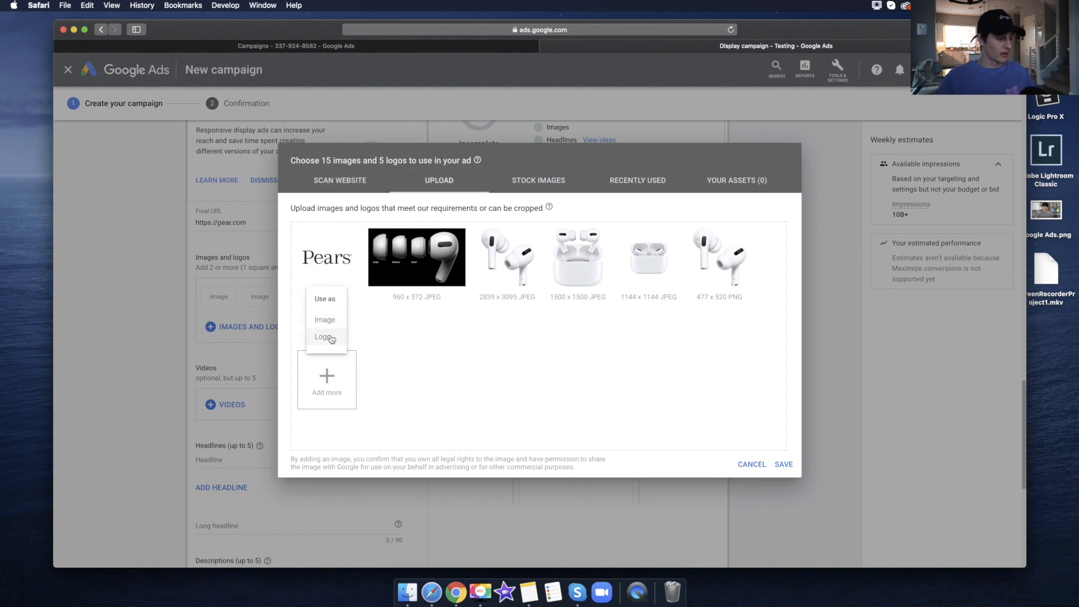
{"action": "left_click", "coordinate": [330, 337]}
{"action": "left_click", "coordinate": [720, 426]}
Use the black 960 x 572 ear-tips picture as an ad image in both landscape (1.91:1) and square (1:1) crops.
{"action": "left_click", "coordinate": [417, 297]}
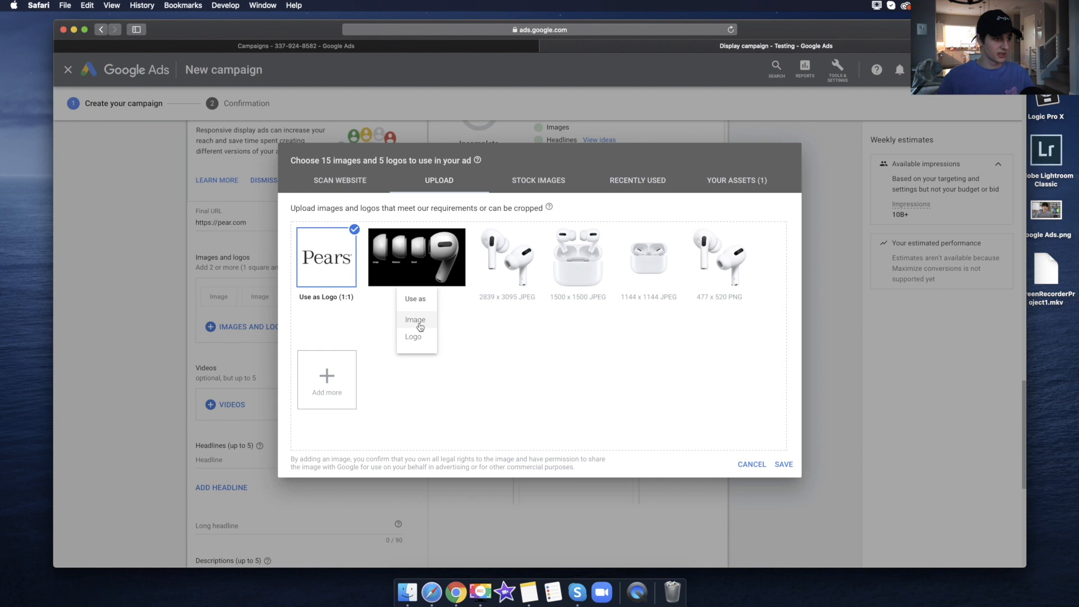
{"action": "left_click", "coordinate": [416, 321]}
{"action": "left_click_drag", "start_coordinate": [489, 331], "coordinate": [498, 336]}
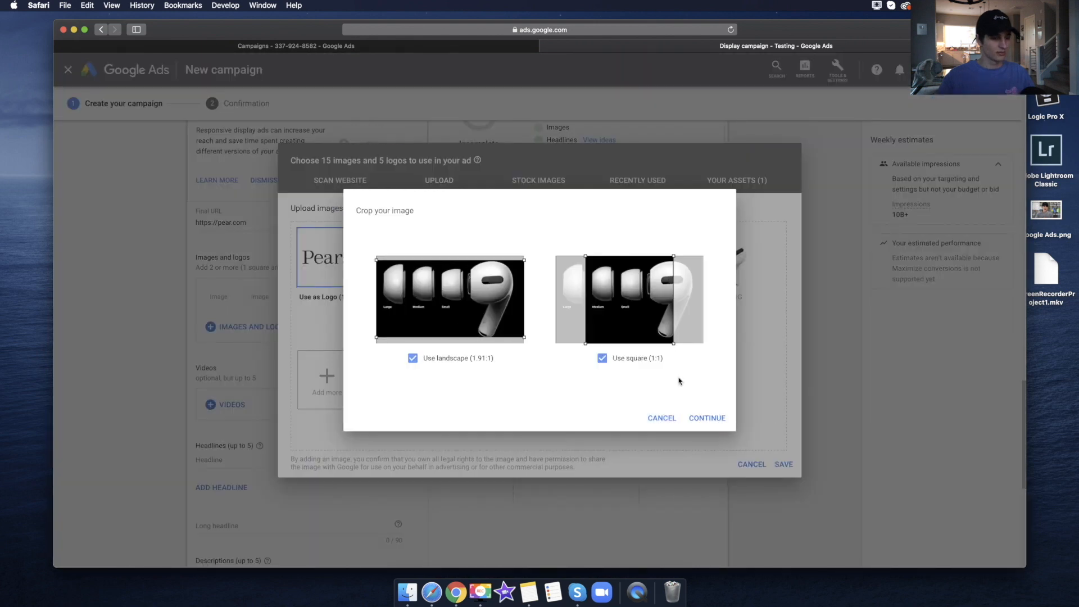
{"action": "left_click", "coordinate": [706, 417]}
Use the 1500 x 1500 charging case and 477 x 520 earbuds pictures as square images, and save the image selection.
{"action": "left_click", "coordinate": [511, 260]}
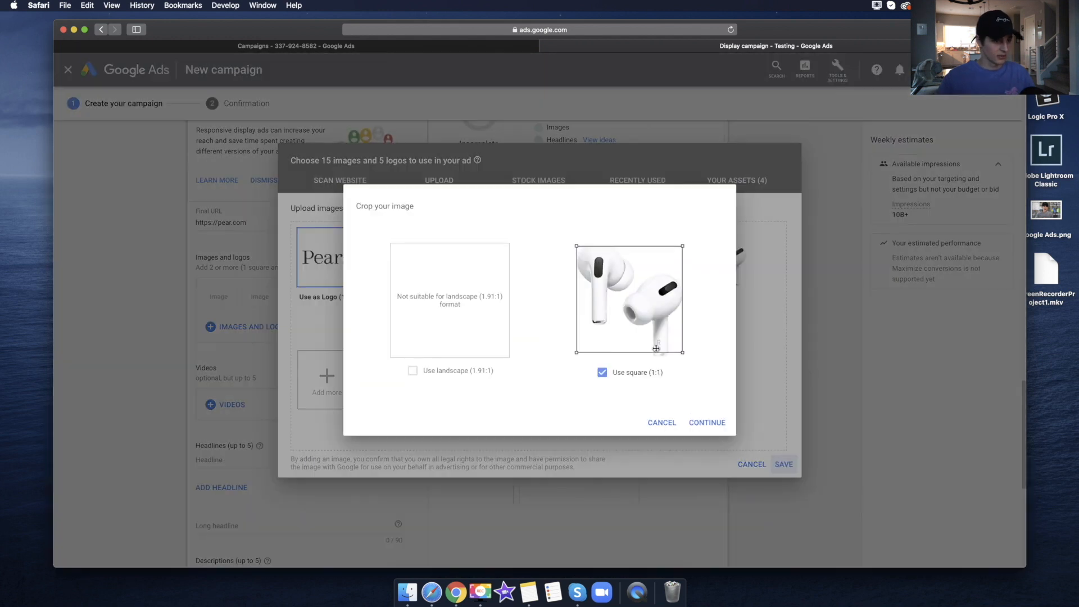
{"action": "left_click", "coordinate": [706, 422]}
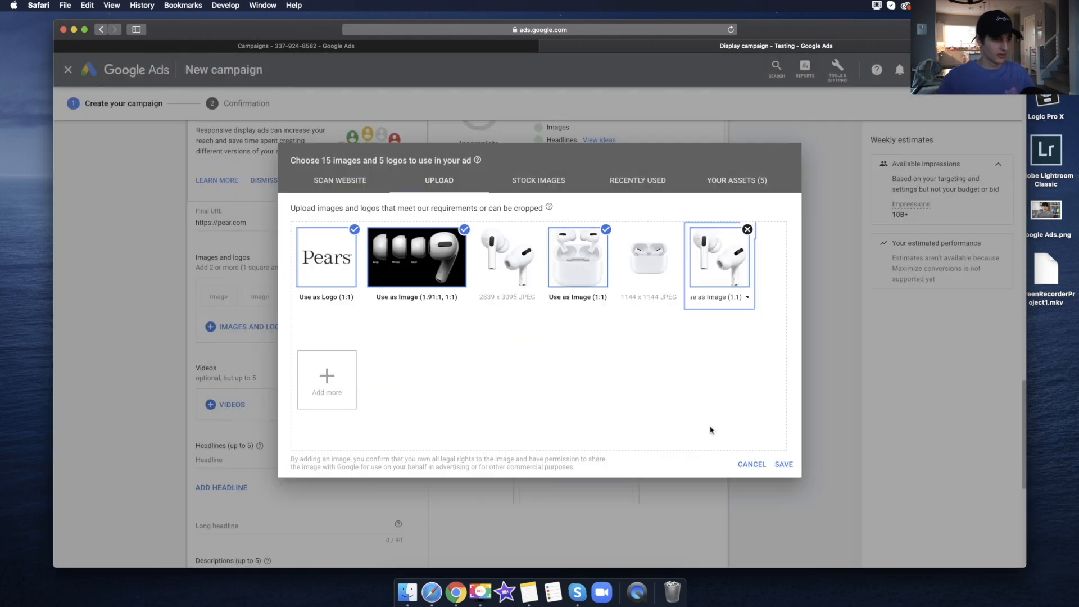
{"action": "scroll", "coordinate": [253, 293], "scroll_direction": "down", "scroll_amount": 5}
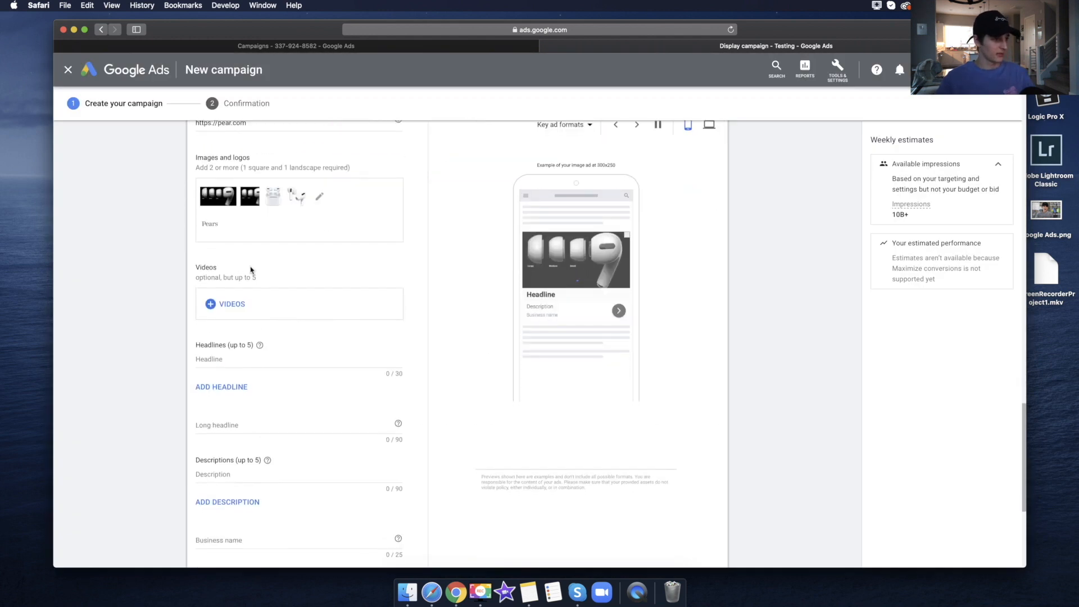
Enter the headlines "Pear™", "Official Site", "Unmatchable sound quality", "Innovative noise cancelation" and "New 2020 Design", the long headline "We off Dynamic sound options" and one description.
{"action": "left_click", "coordinate": [215, 290]}
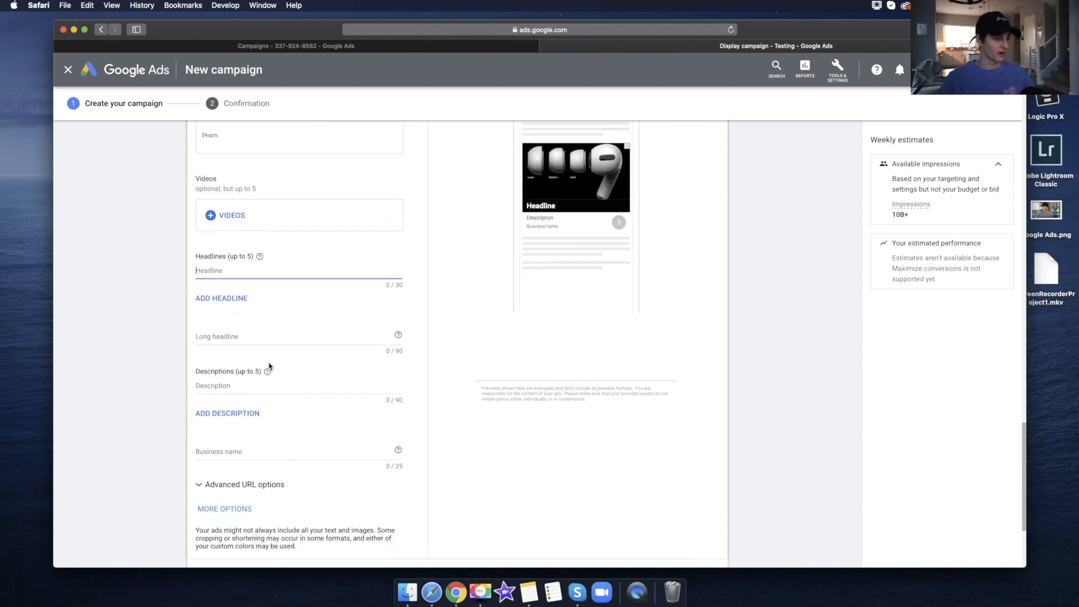
{"action": "scroll", "coordinate": [336, 395], "scroll_direction": "up", "scroll_amount": 4}
{"action": "scroll", "coordinate": [336, 395], "scroll_direction": "down", "scroll_amount": 3}
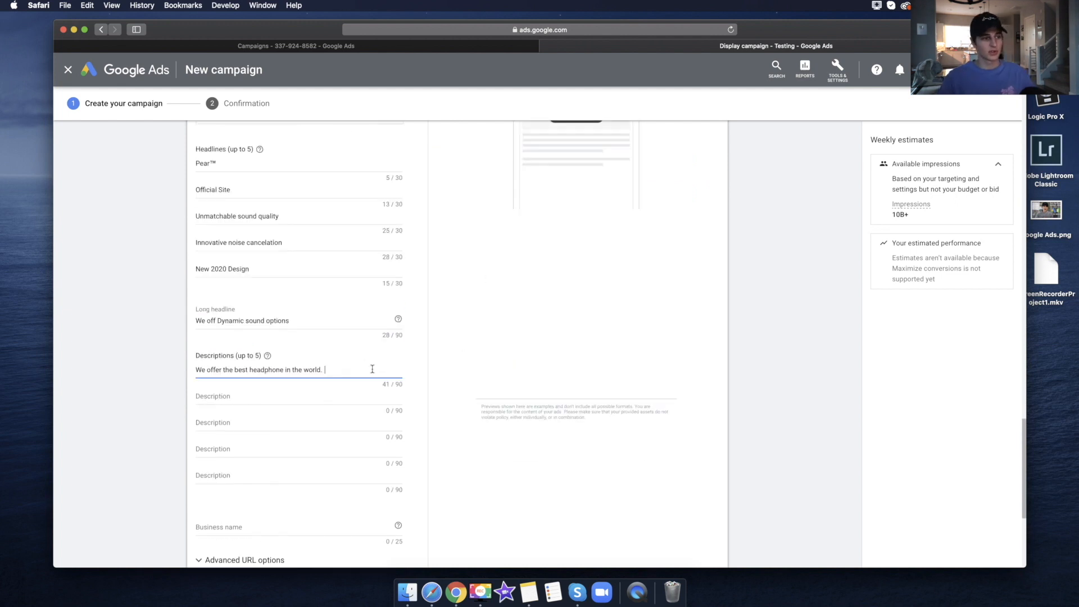
{"action": "scroll", "coordinate": [382, 377], "scroll_direction": "up", "scroll_amount": 1}
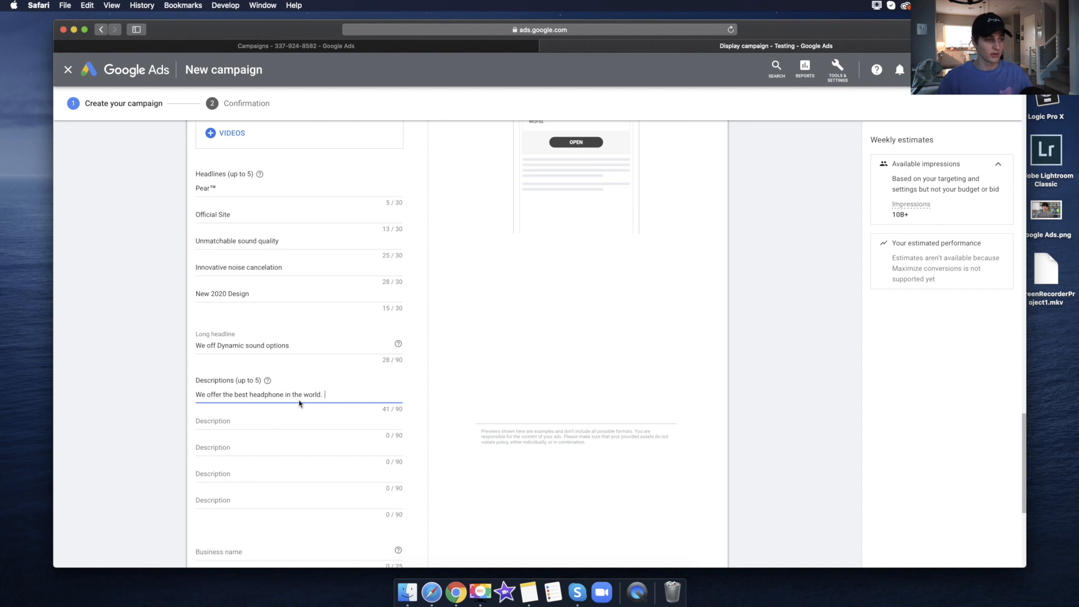
Fill in the ad's business name, create the Display campaign, and leave the confirmation for the list of all campaigns.
{"action": "scroll", "coordinate": [296, 436], "scroll_direction": "down", "scroll_amount": 2}
{"action": "scroll", "coordinate": [436, 466], "scroll_direction": "down", "scroll_amount": 3}
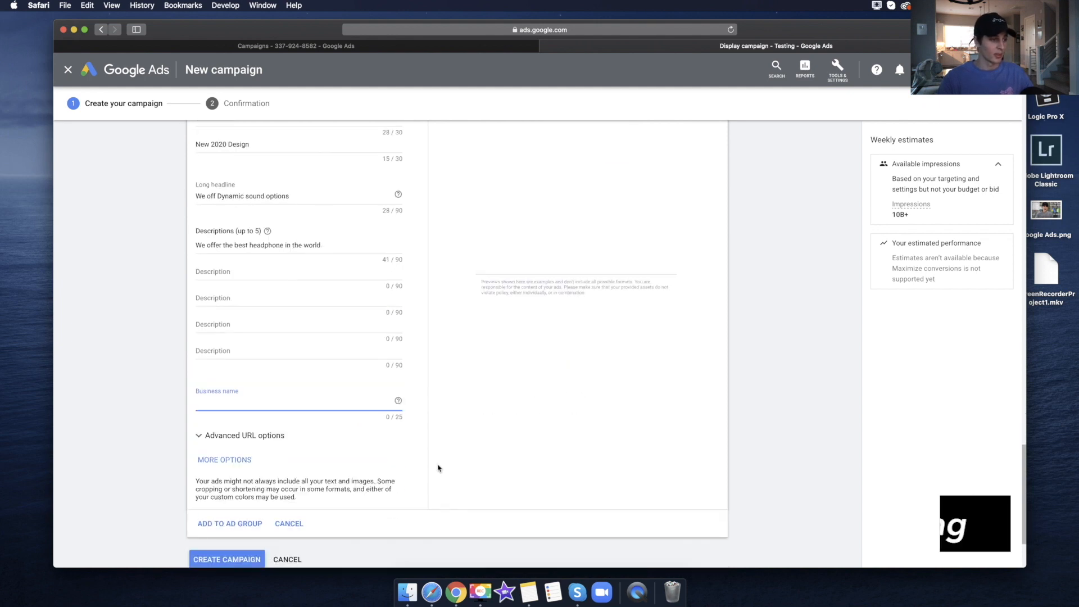
{"action": "scroll", "coordinate": [441, 464], "scroll_direction": "up", "scroll_amount": 8}
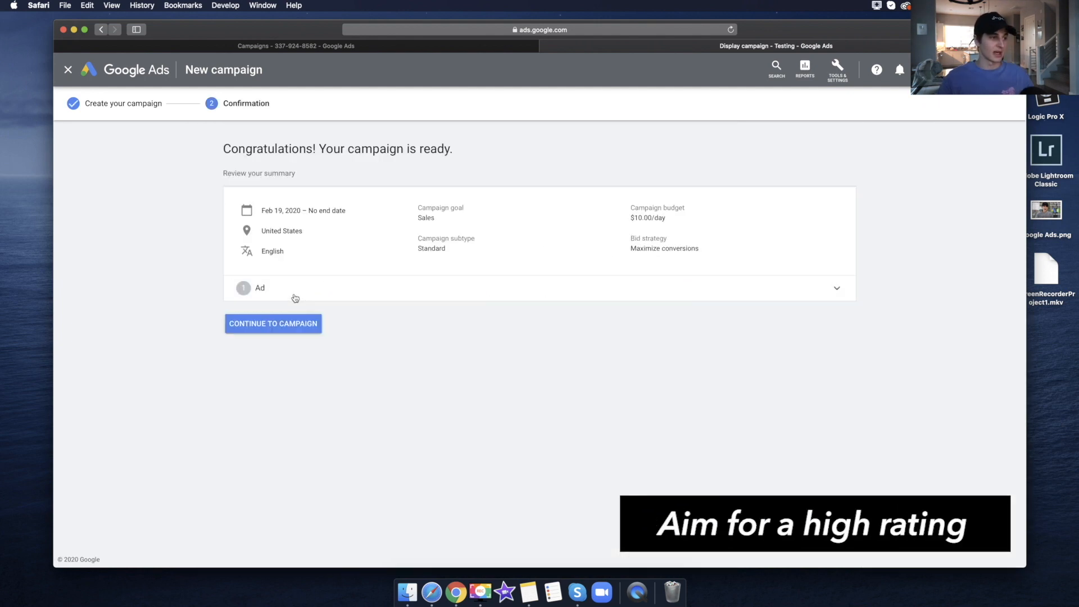
{"action": "left_click", "coordinate": [68, 69]}
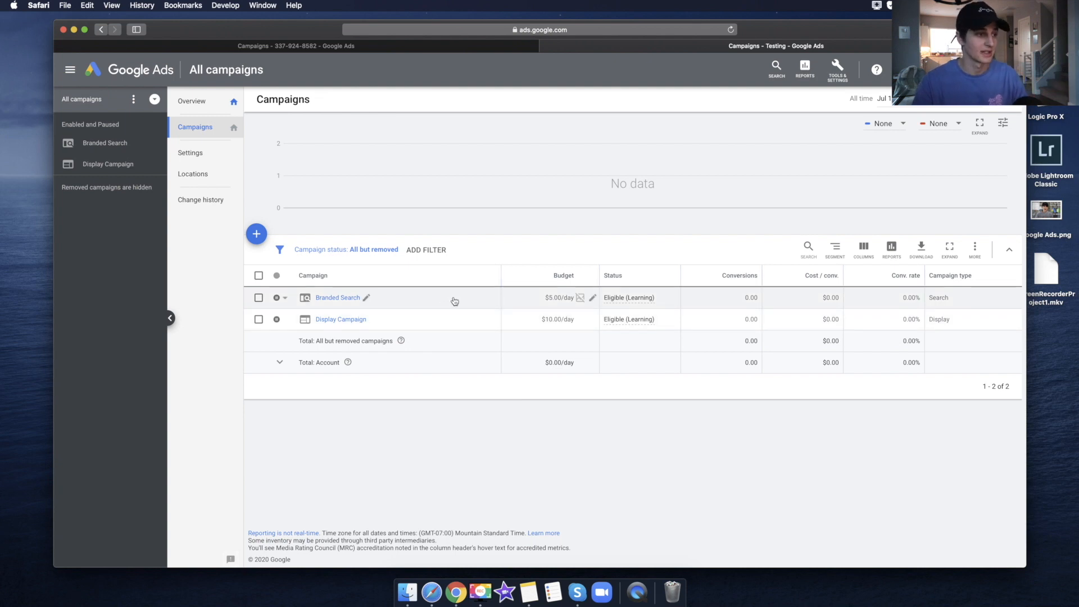
Start a new sitelink extension for the Branded Search campaign.
{"action": "left_click", "coordinate": [106, 143]}
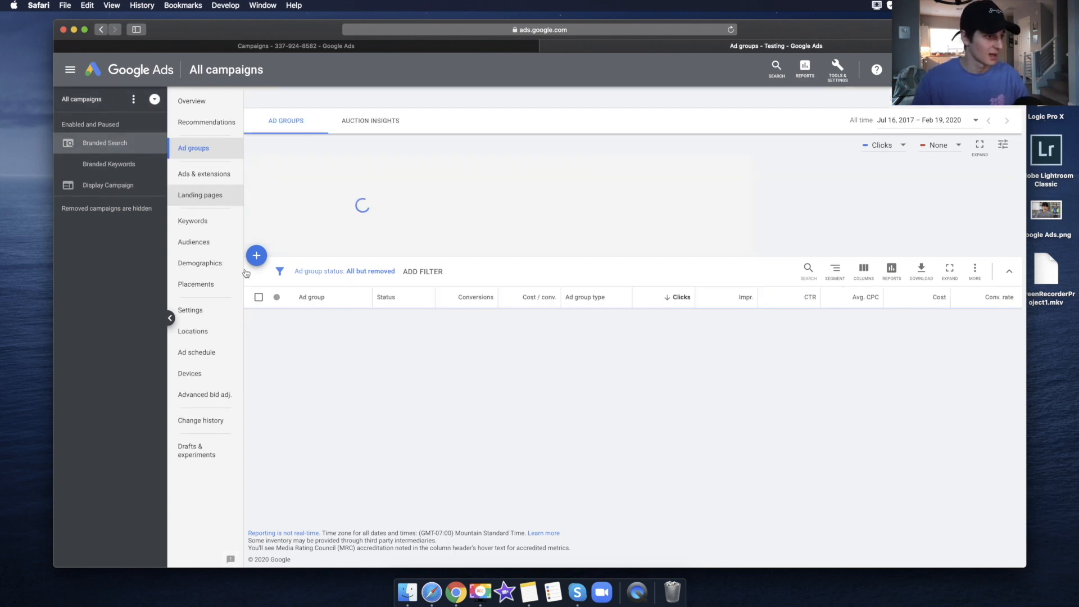
{"action": "left_click", "coordinate": [207, 200]}
{"action": "left_click", "coordinate": [367, 148]}
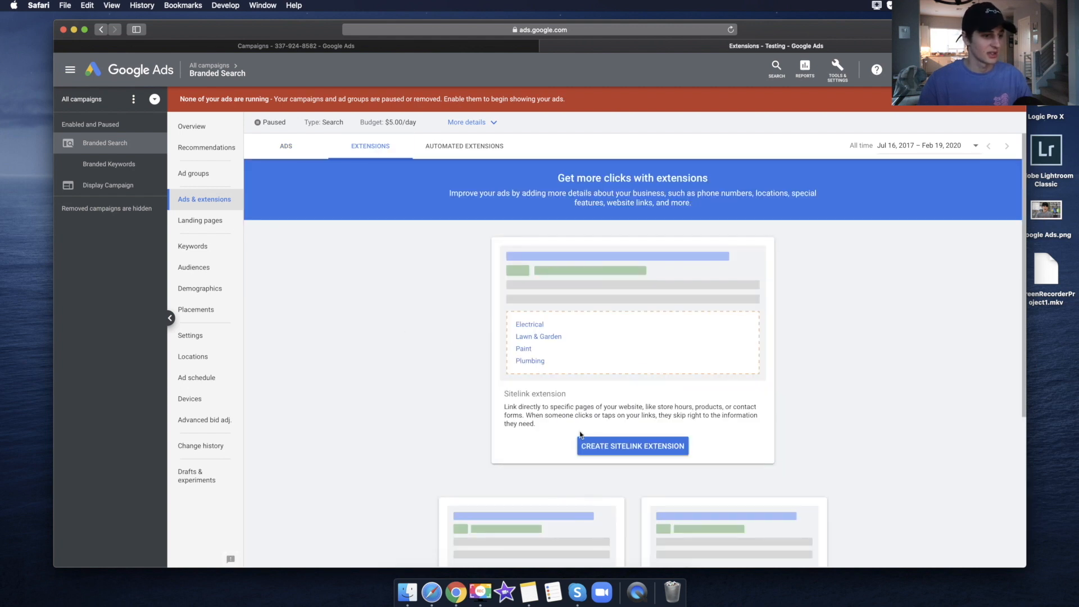
{"action": "left_click", "coordinate": [622, 447]}
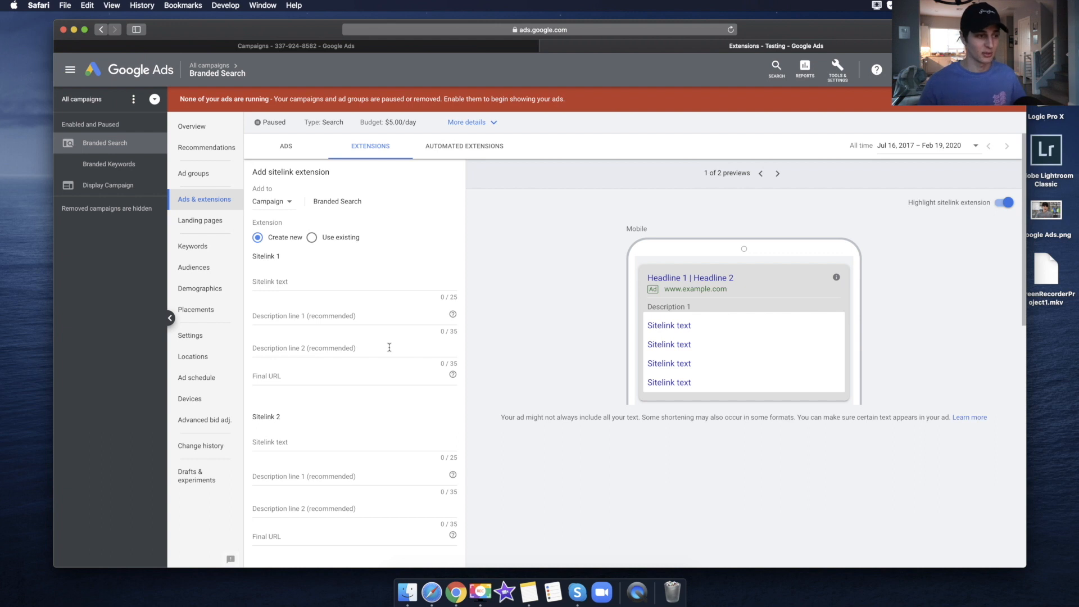
Set the first sitelink's text to "Track my order".
{"action": "left_click", "coordinate": [302, 280]}
{"action": "type", "text": "Track my order"}
{"action": "left_click", "coordinate": [283, 373]}
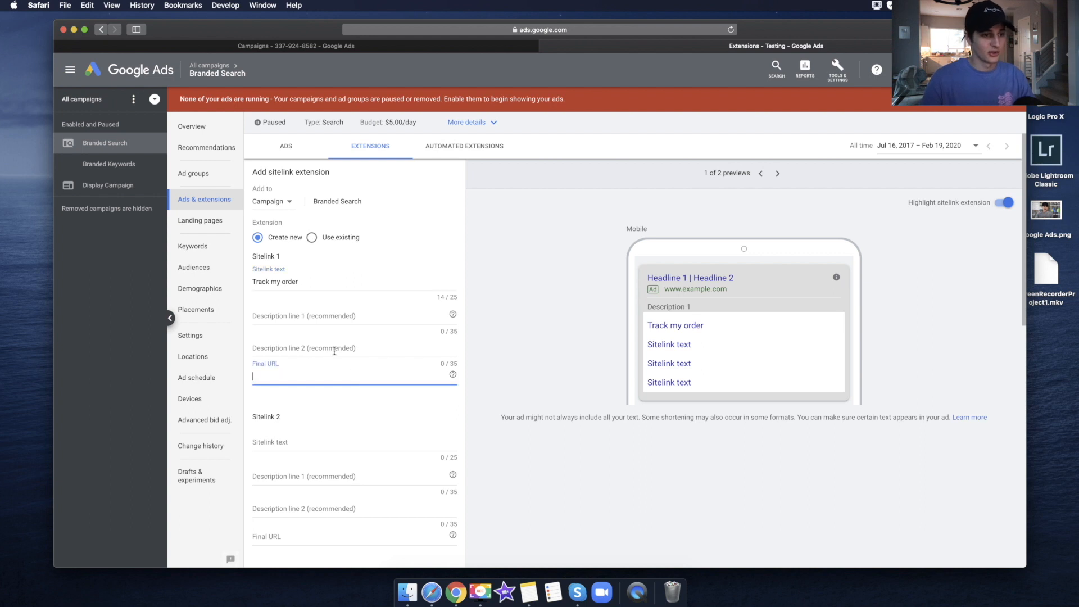
{"action": "left_click", "coordinate": [291, 317]}
{"action": "type", "text": "If you've o"}
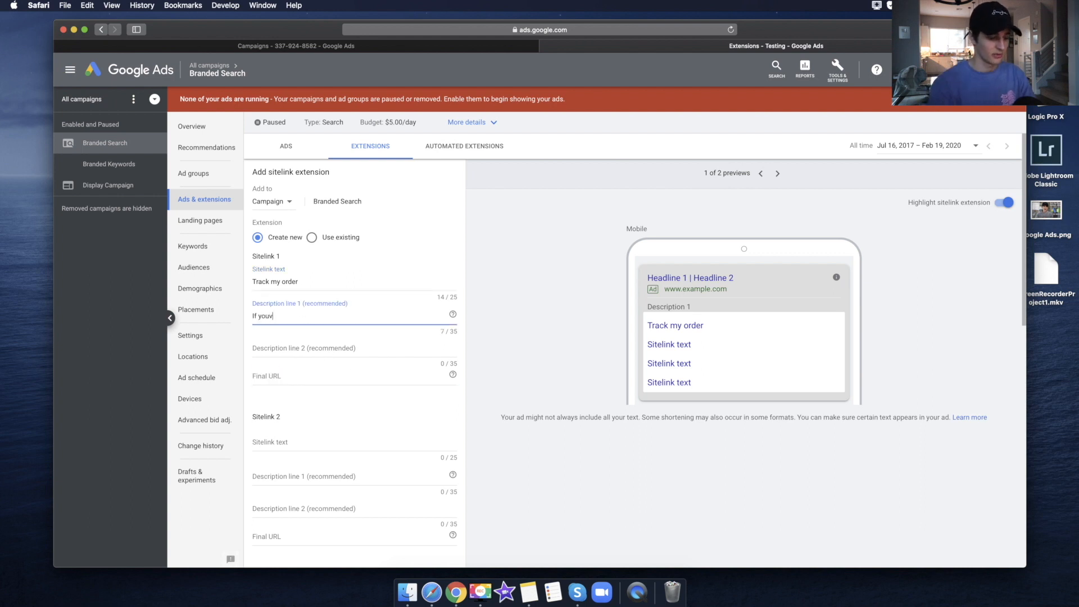
{"action": "type", "text": "rdered with us recently"}
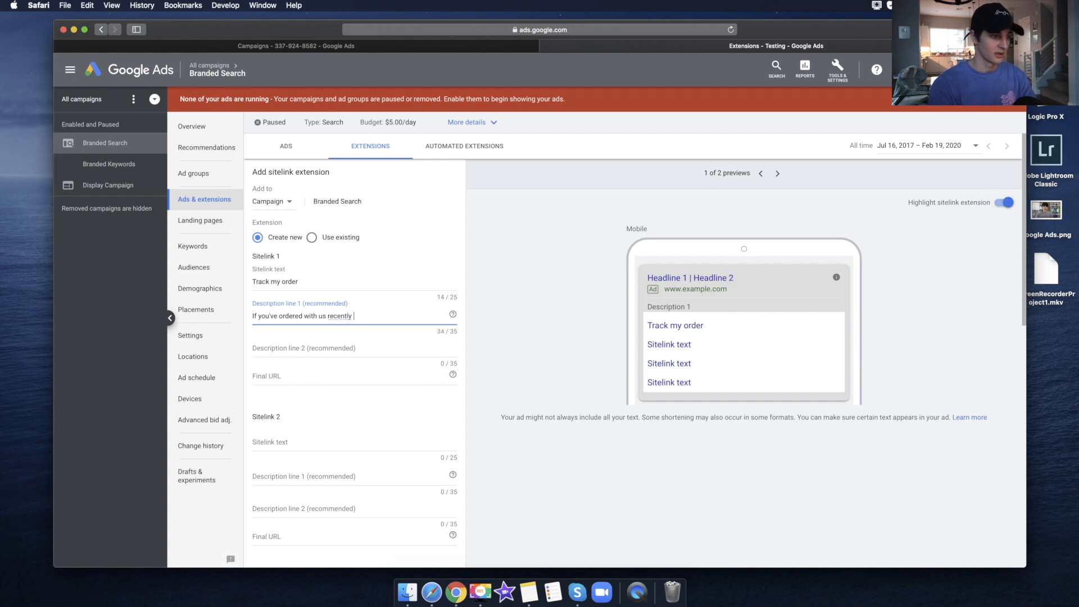
{"action": "key", "text": "super+a"}
{"action": "key", "text": "BackSpace"}
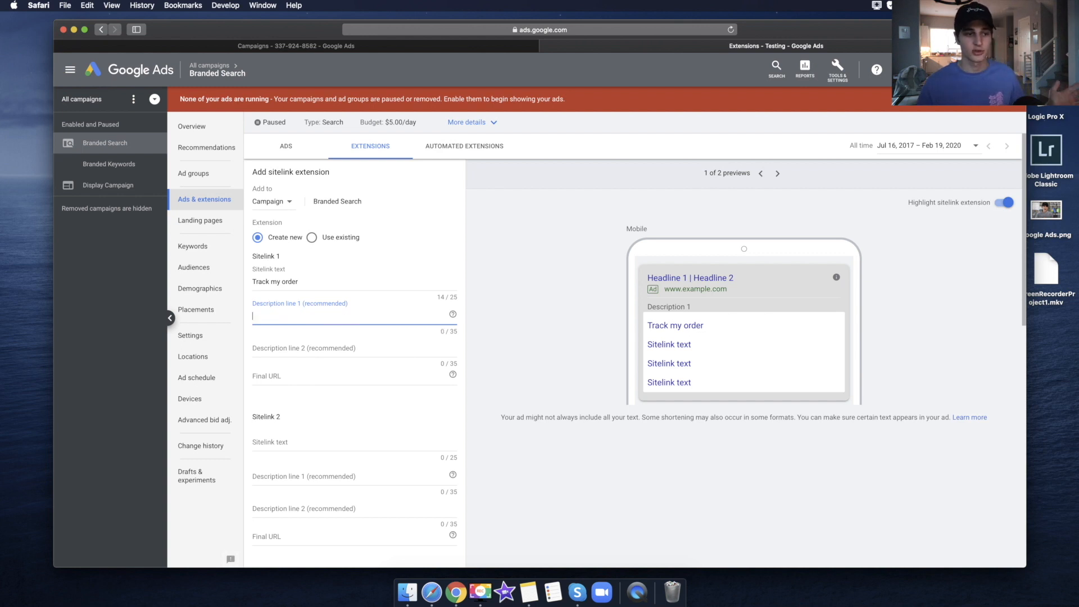
Look through the remaining sitelink fields and list the ad extension types available for the Branded Search campaign.
{"action": "scroll", "coordinate": [368, 380], "scroll_direction": "down", "scroll_amount": 5}
{"action": "scroll", "coordinate": [426, 352], "scroll_direction": "up", "scroll_amount": 3}
{"action": "scroll", "coordinate": [425, 353], "scroll_direction": "down", "scroll_amount": 6}
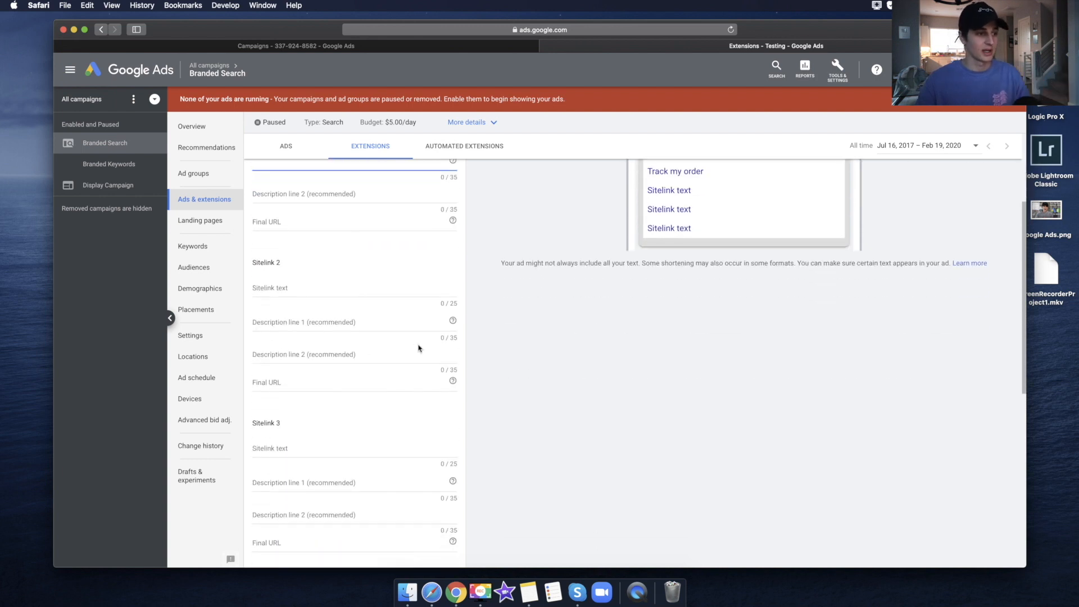
{"action": "scroll", "coordinate": [434, 424], "scroll_direction": "down", "scroll_amount": 4}
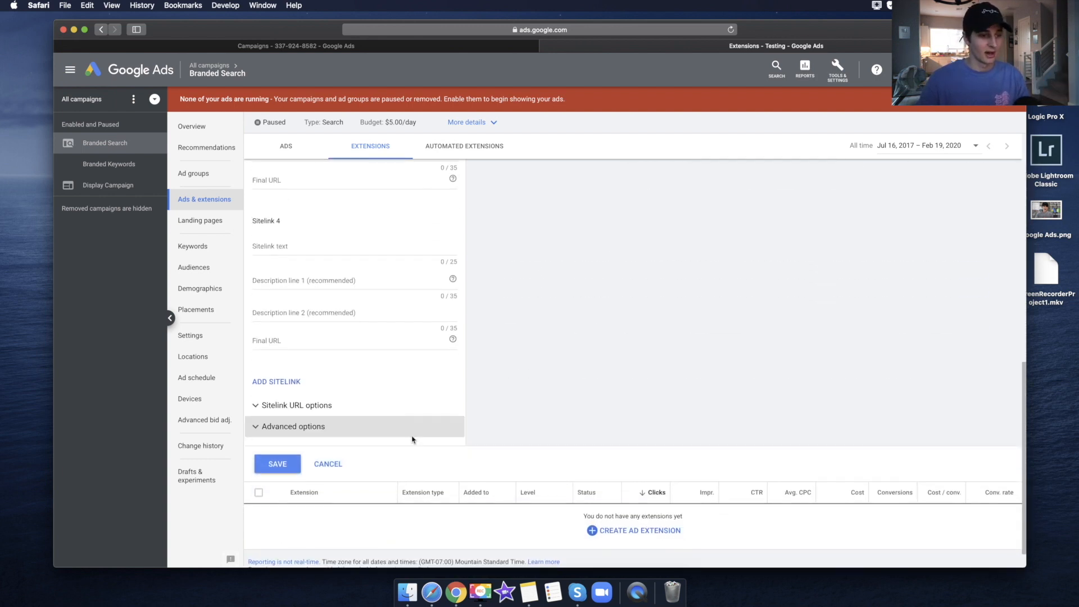
{"action": "left_click", "coordinate": [631, 506]}
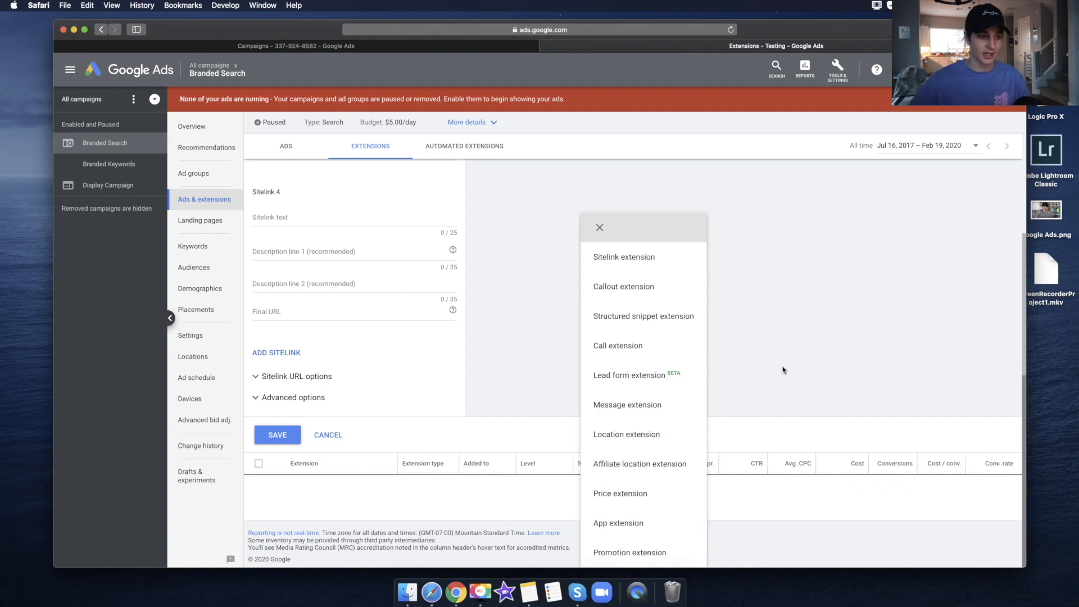